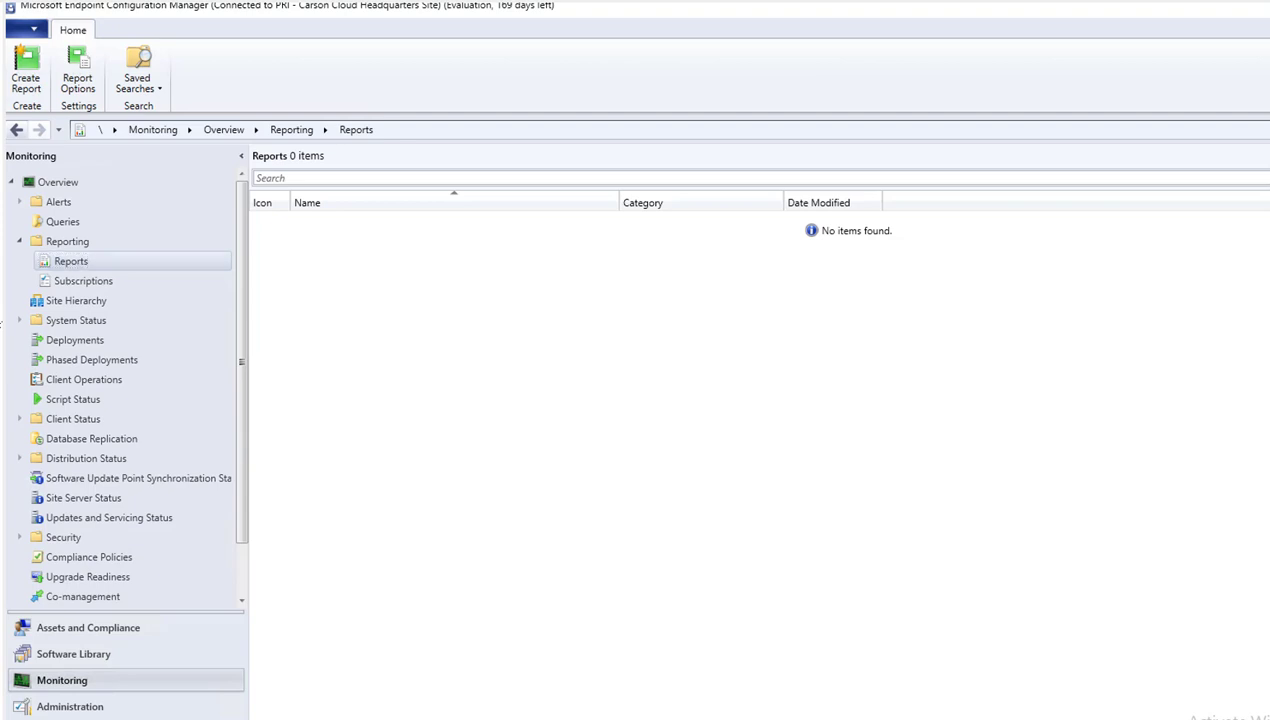
Step: Launch the SQL Server 2014 Reporting Services Configuration Manager
{"action": "key", "text": "super"}
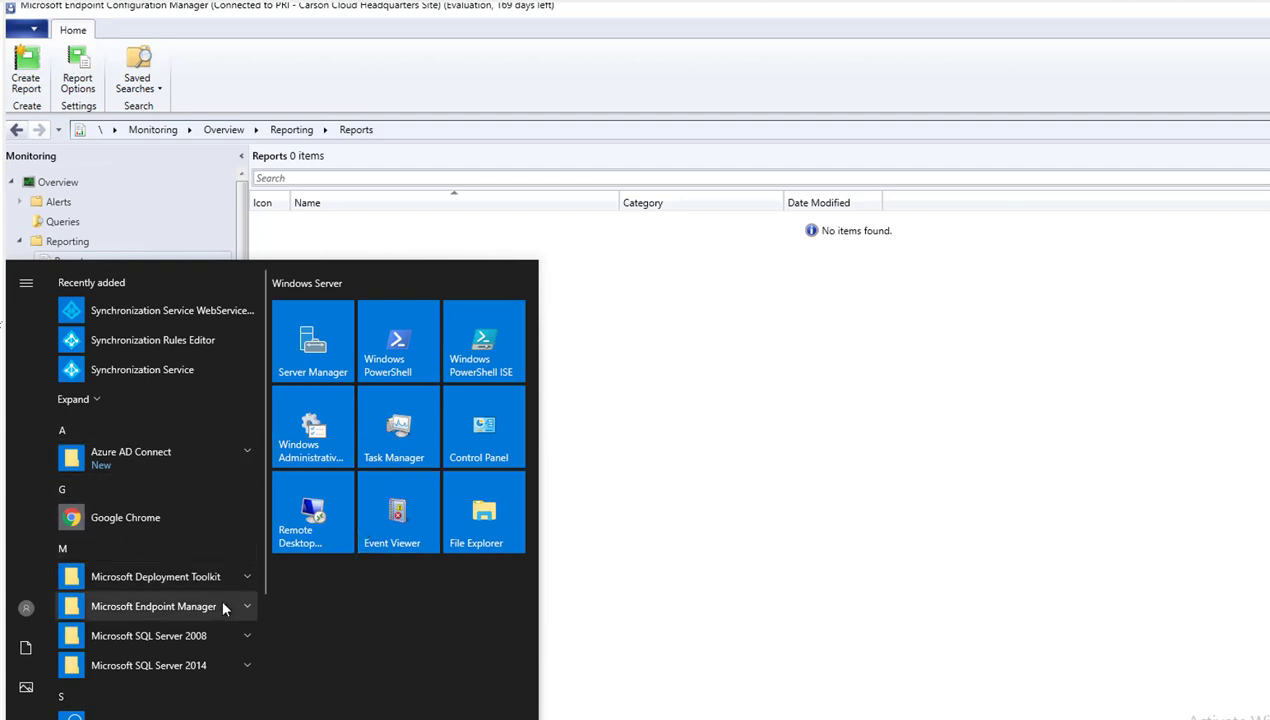
{"action": "left_click", "coordinate": [222, 664]}
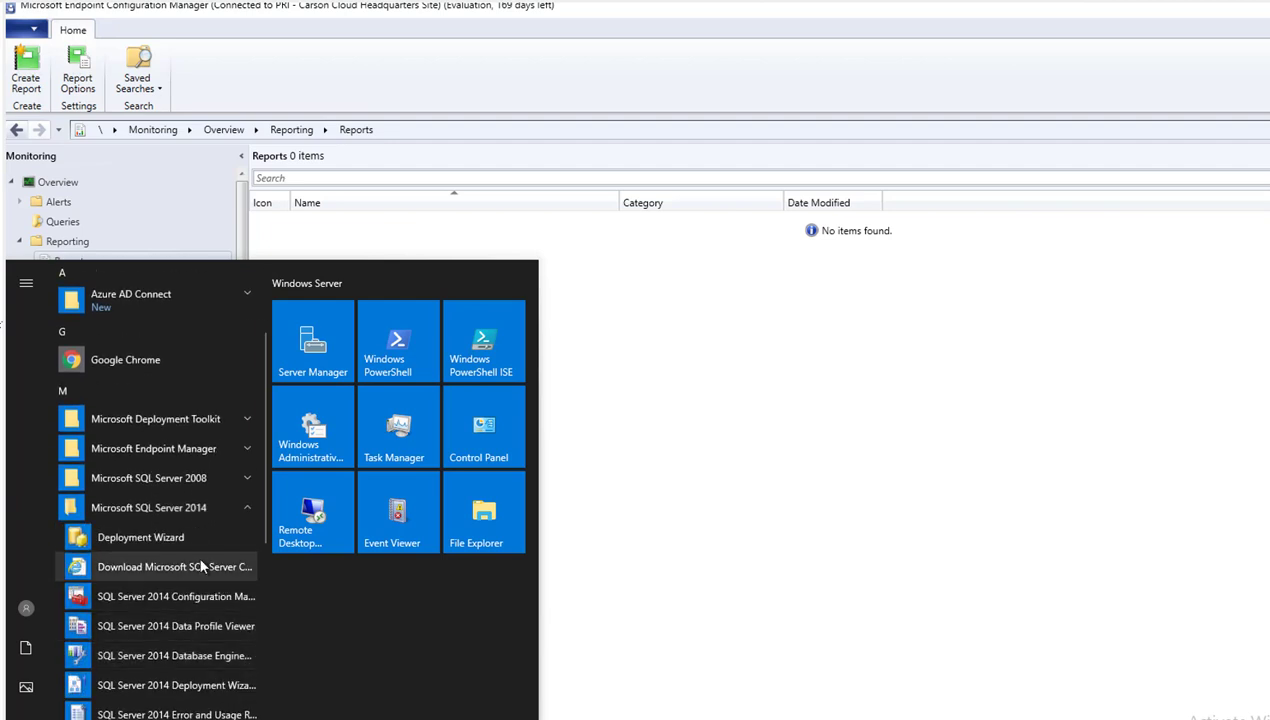
{"action": "scroll", "coordinate": [215, 560], "scroll_direction": "down", "scroll_amount": 3}
{"action": "scroll", "coordinate": [200, 548], "scroll_direction": "down", "scroll_amount": 2}
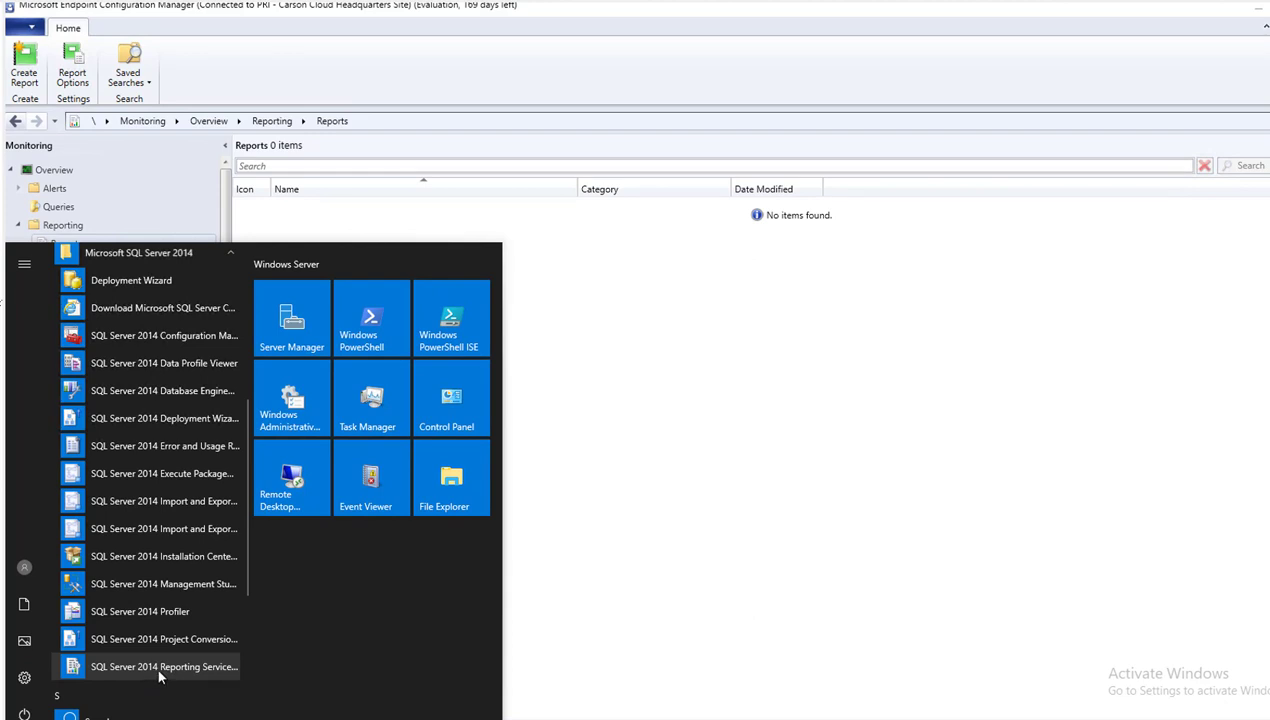
{"action": "left_click", "coordinate": [209, 673]}
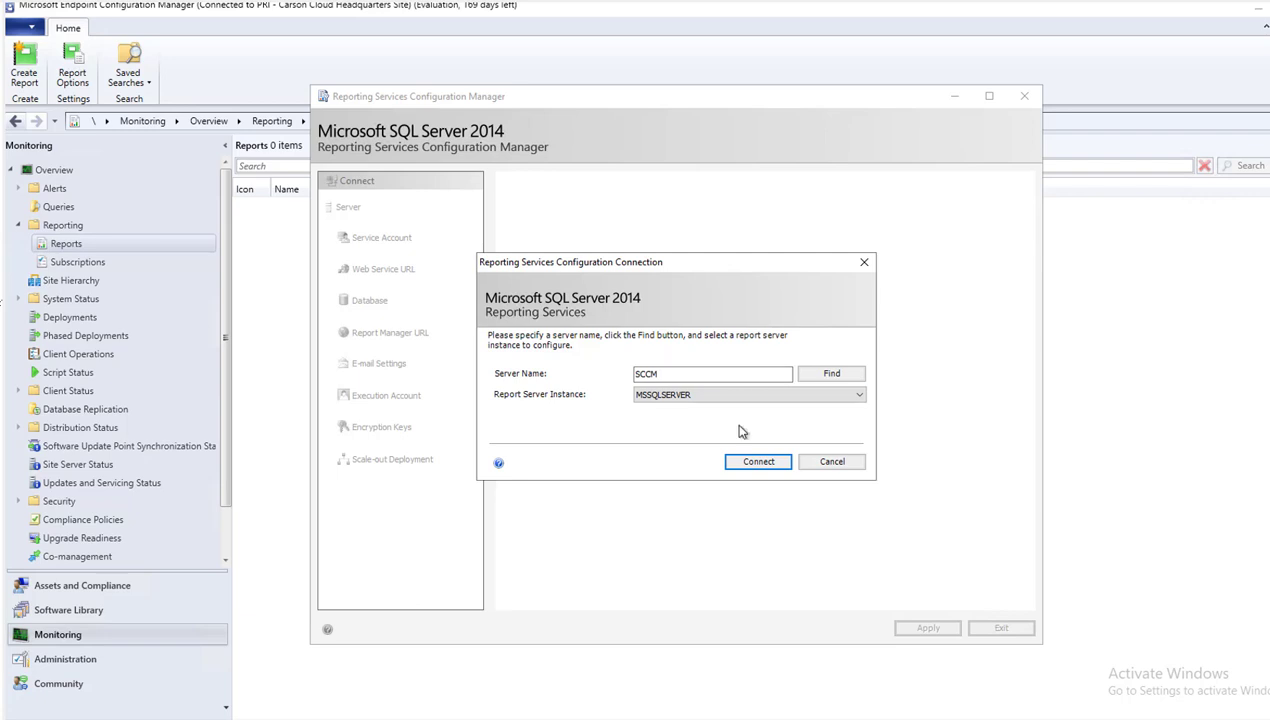
Step: Connect to the MSSQLSERVER report server instance on the server SCCM
{"action": "left_click", "coordinate": [672, 398]}
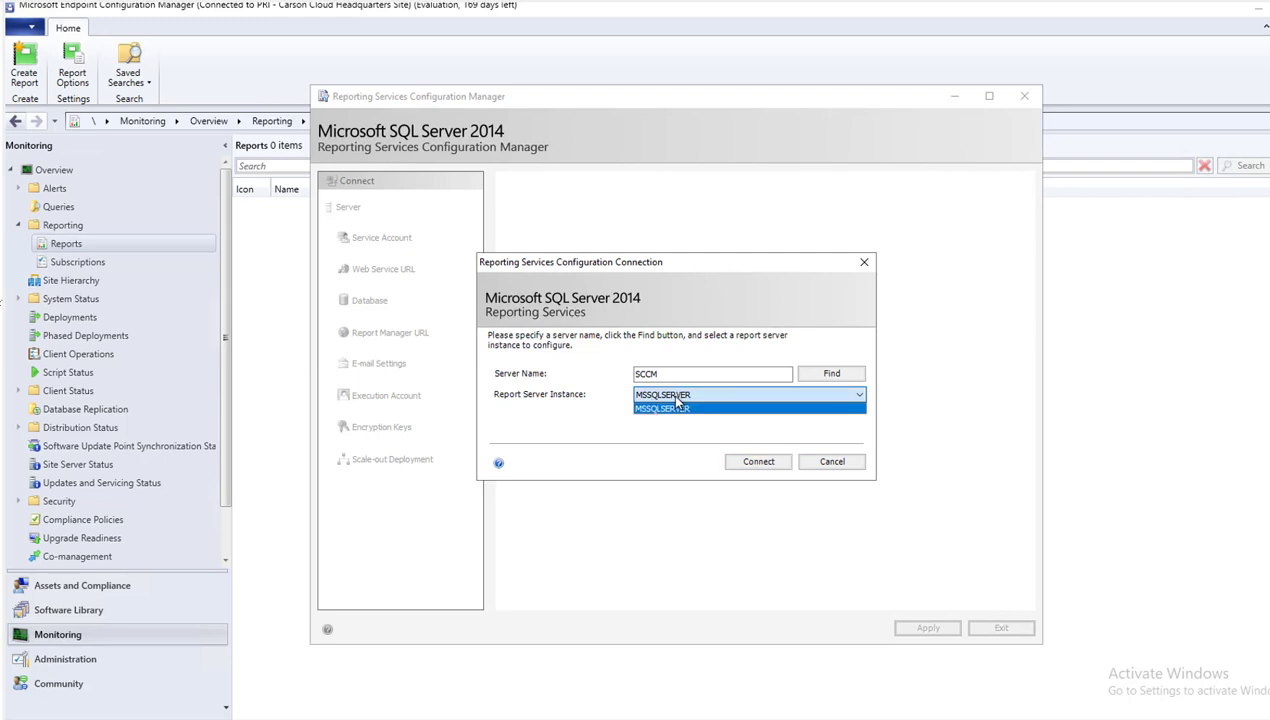
{"action": "left_click", "coordinate": [616, 430]}
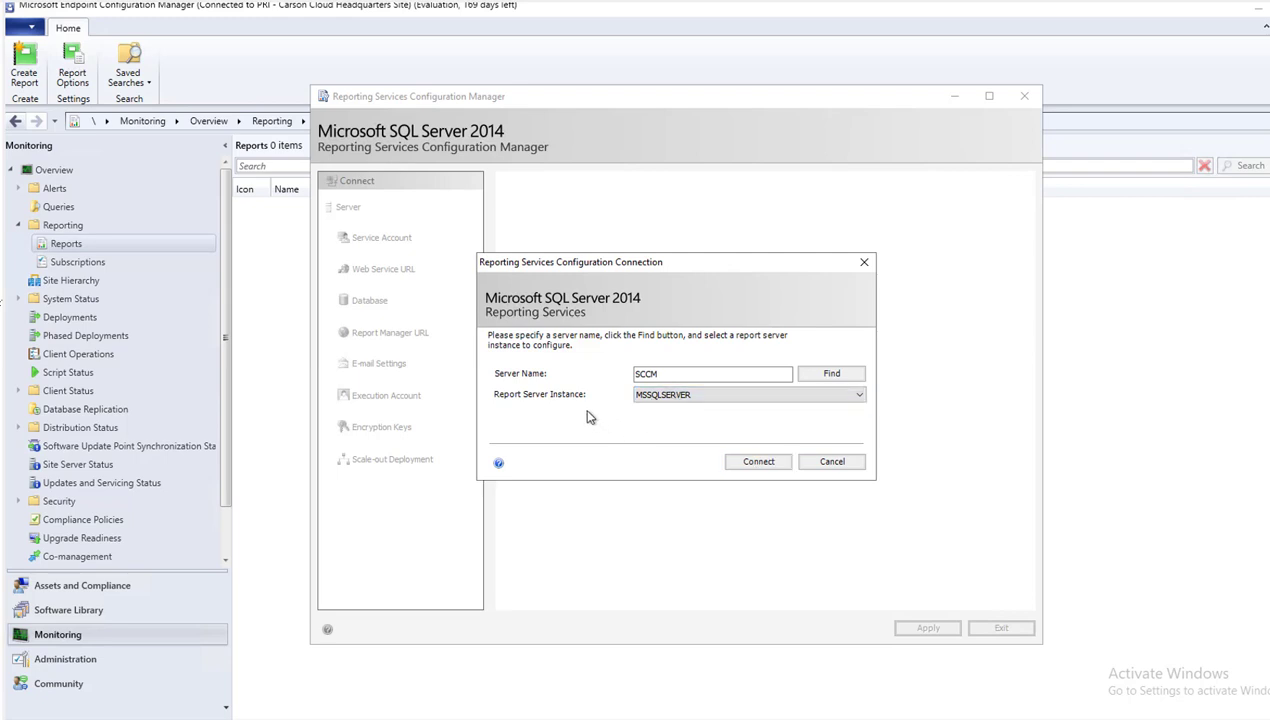
{"action": "left_click", "coordinate": [666, 396]}
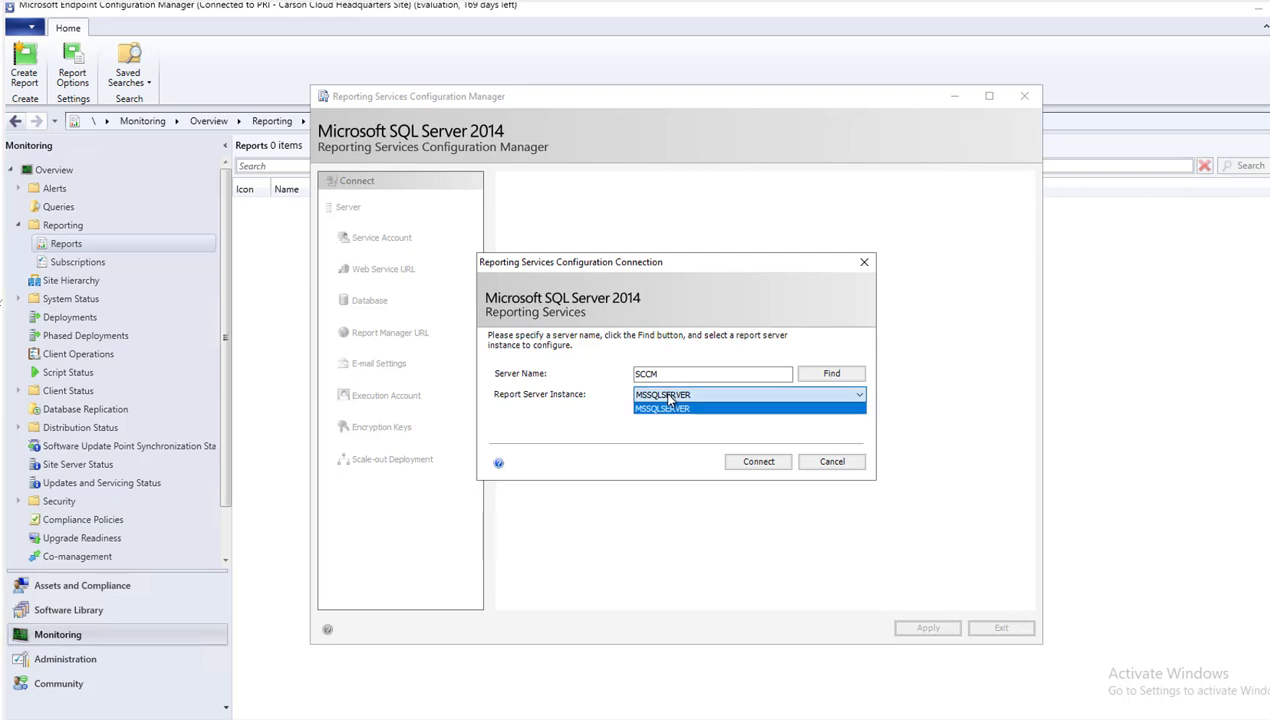
{"action": "left_click", "coordinate": [606, 421]}
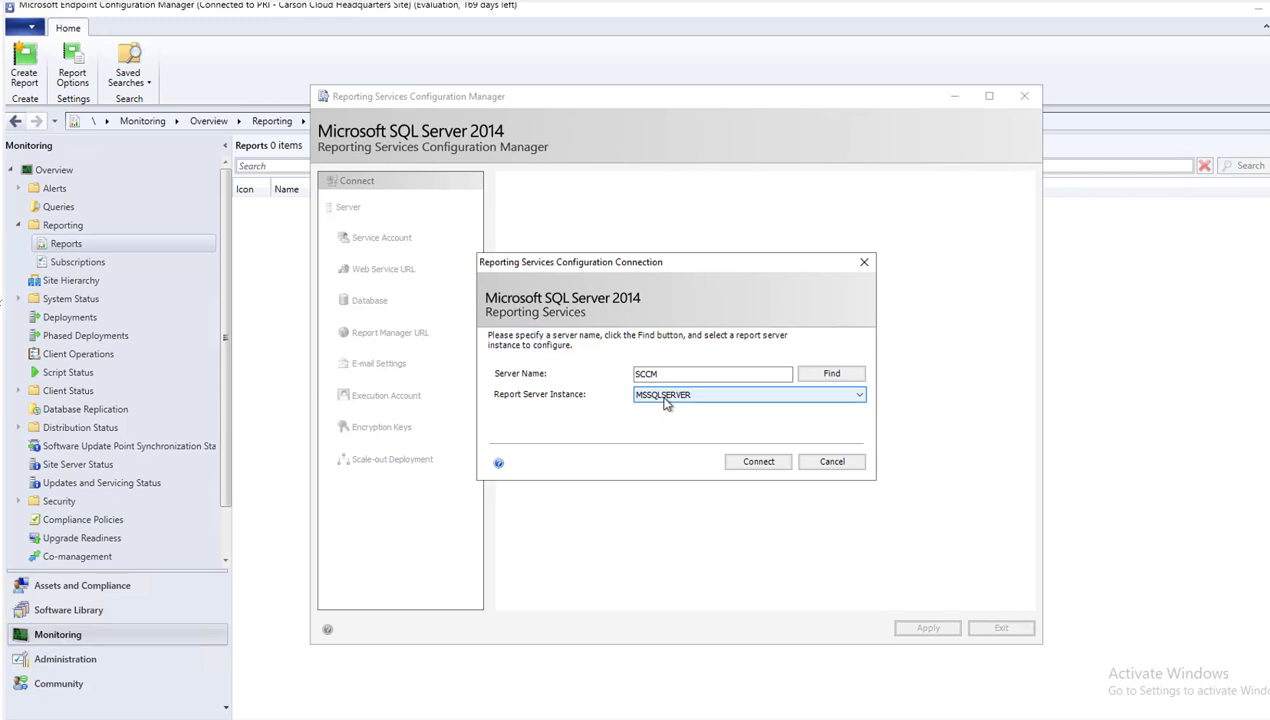
{"action": "left_click", "coordinate": [758, 462]}
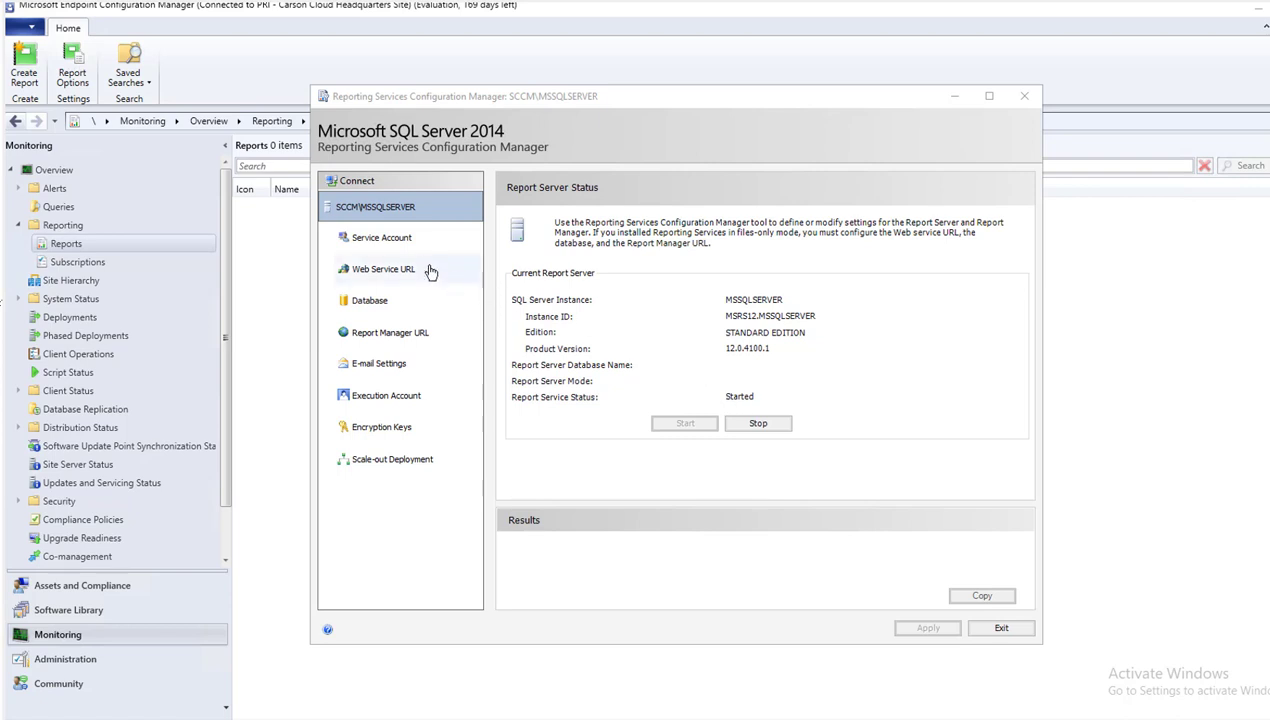
Step: Review the report server's service account and its Web Service URL settings, including virtual directory, IP address, TCP port and SSL certificate
{"action": "left_click", "coordinate": [399, 247]}
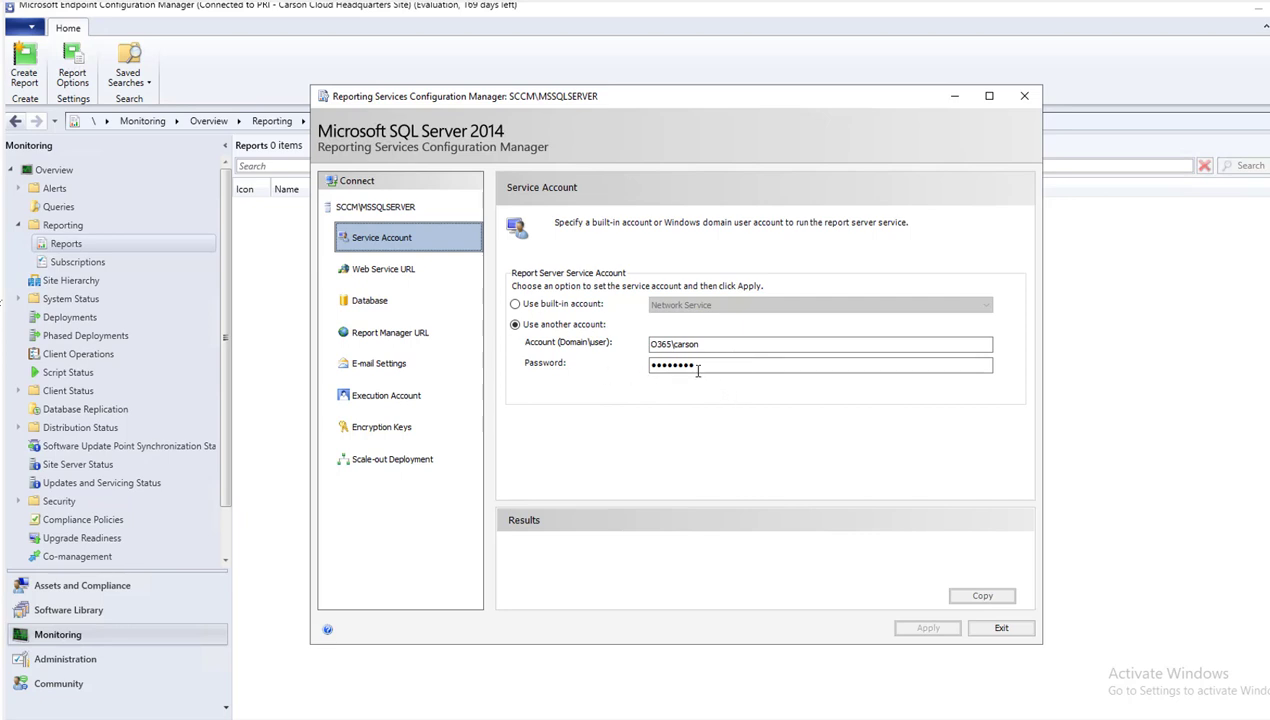
{"action": "left_click", "coordinate": [389, 280]}
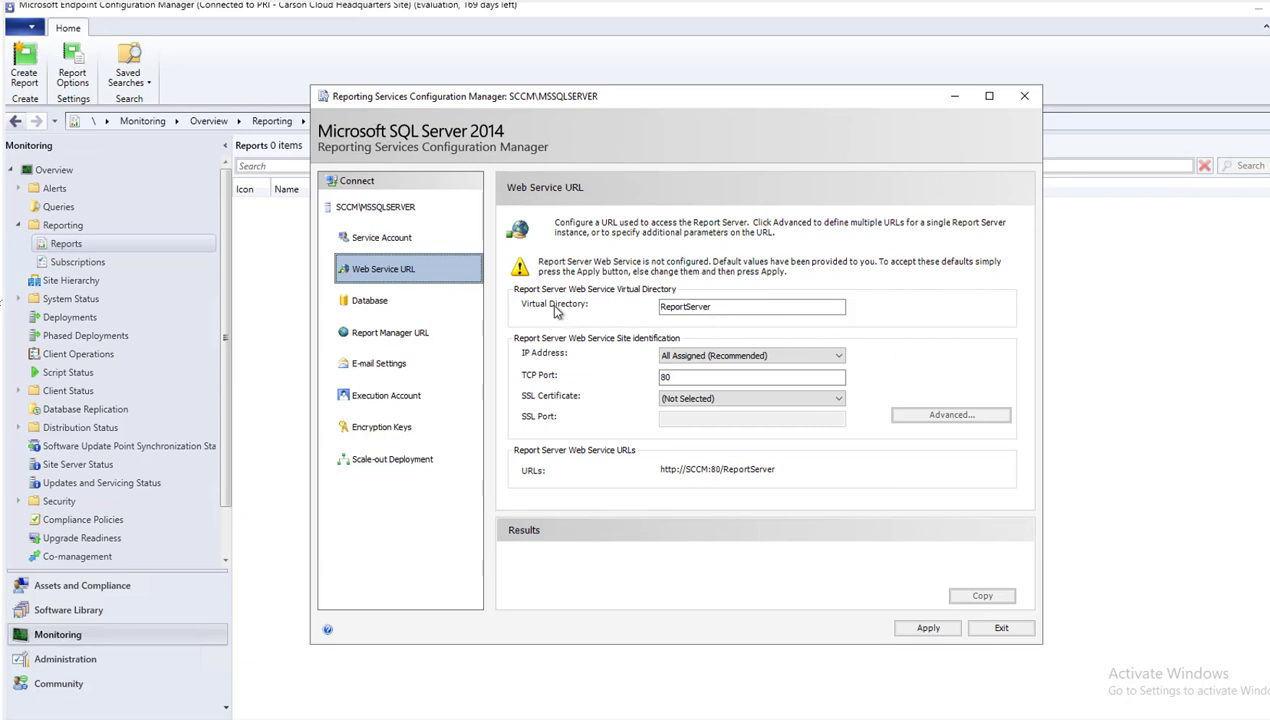
{"action": "left_click", "coordinate": [700, 308]}
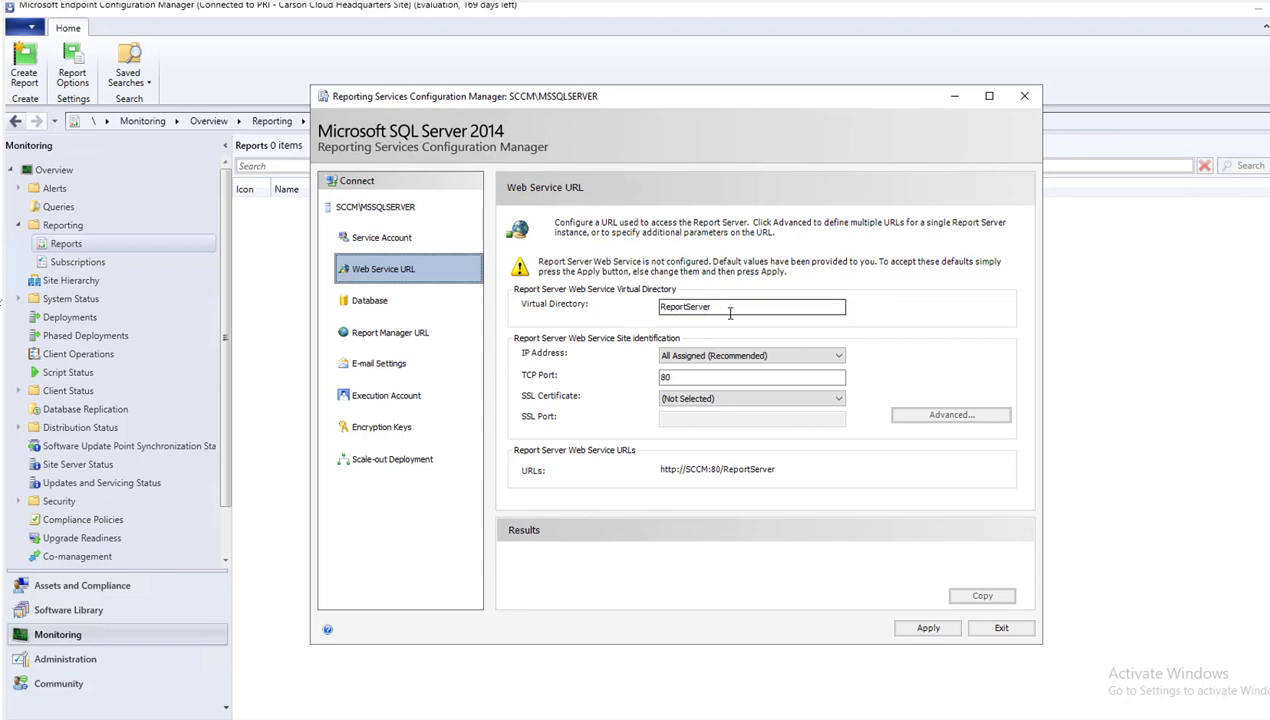
{"action": "left_click", "coordinate": [730, 313]}
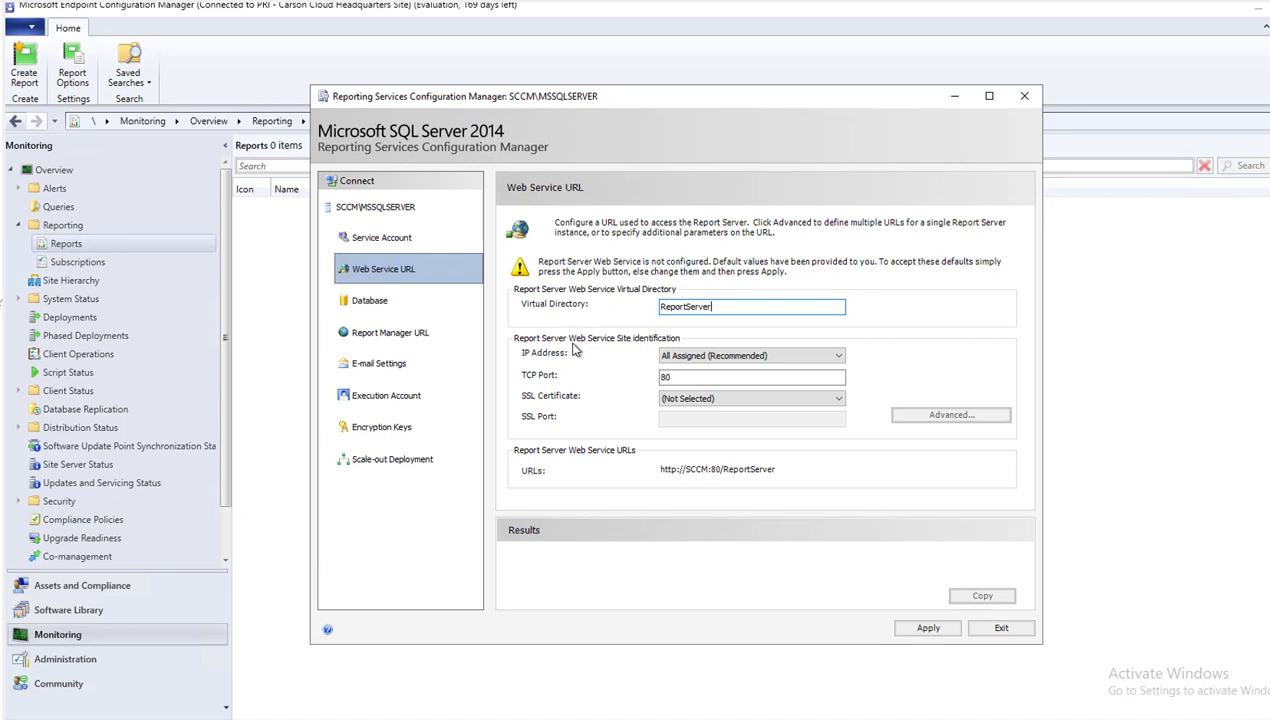
{"action": "left_click", "coordinate": [697, 360]}
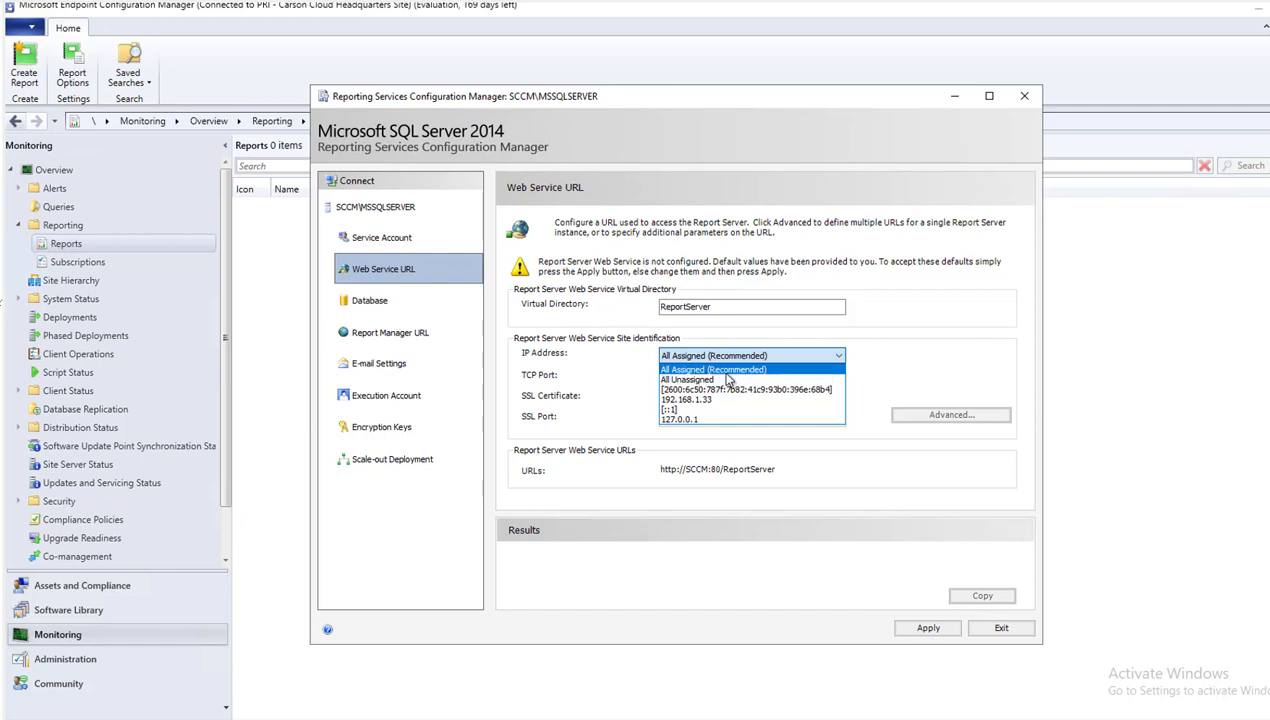
{"action": "left_click", "coordinate": [730, 371]}
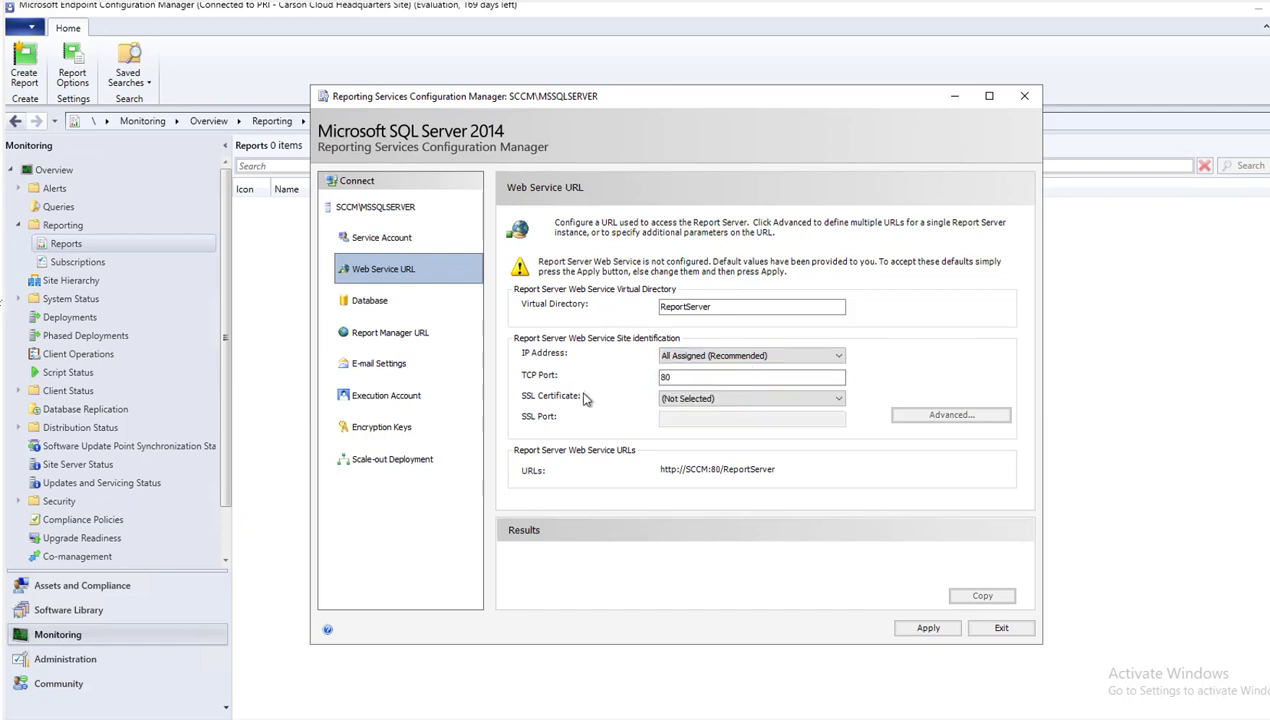
{"action": "left_click", "coordinate": [675, 377]}
{"action": "left_click", "coordinate": [680, 399]}
{"action": "left_click", "coordinate": [690, 411]}
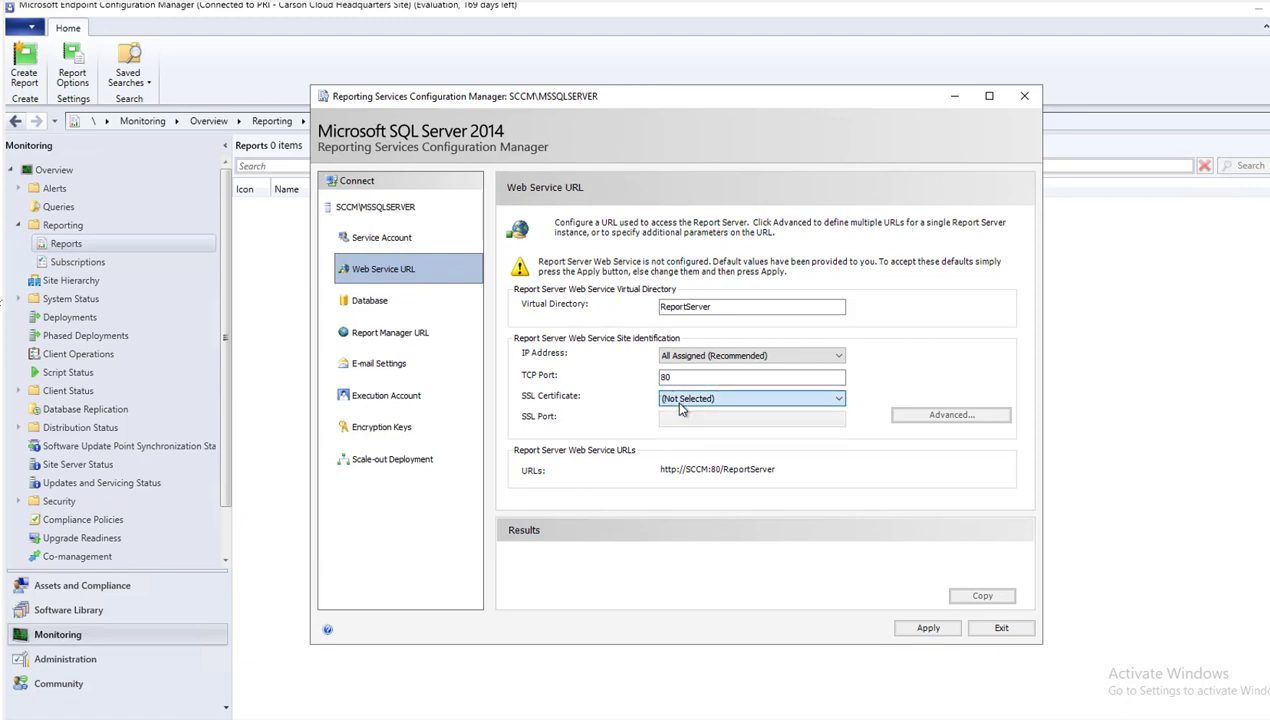
Step: Leave the Web Service URL settings unapplied, review the remaining report server settings from Database through Scale-out Deployment, and exit the configuration manager
{"action": "left_click", "coordinate": [372, 304]}
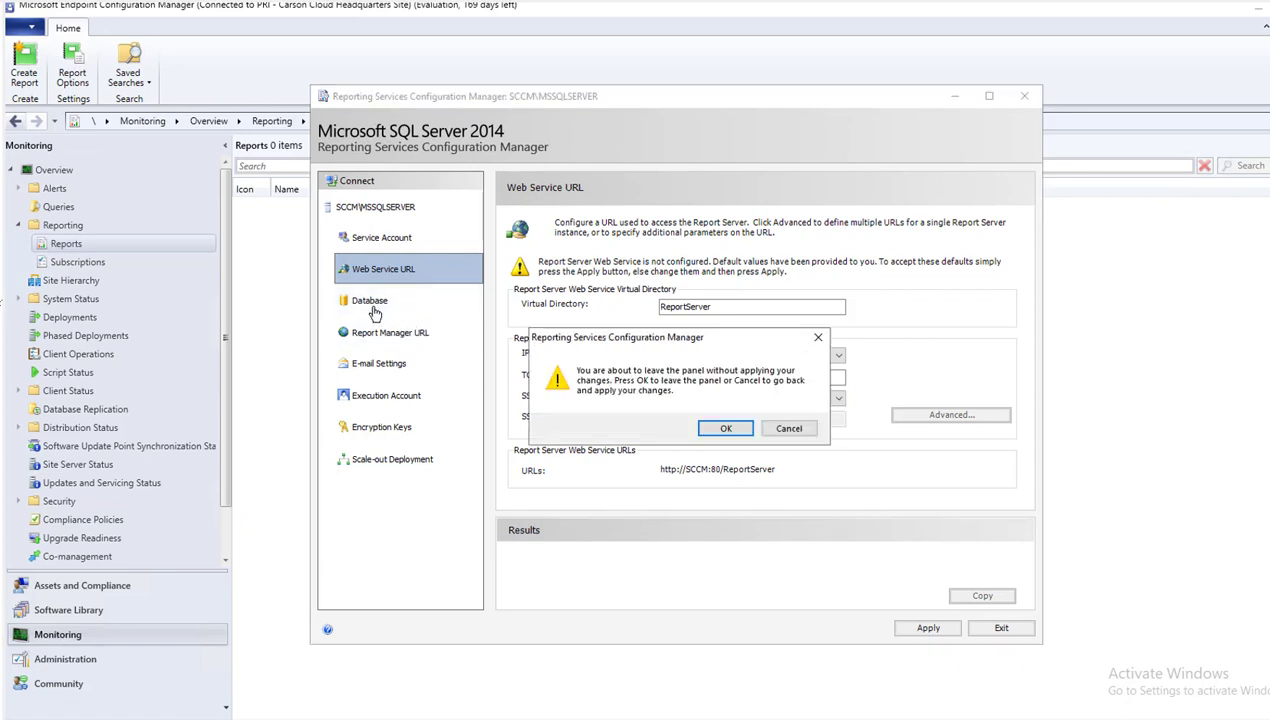
{"action": "left_click", "coordinate": [792, 431]}
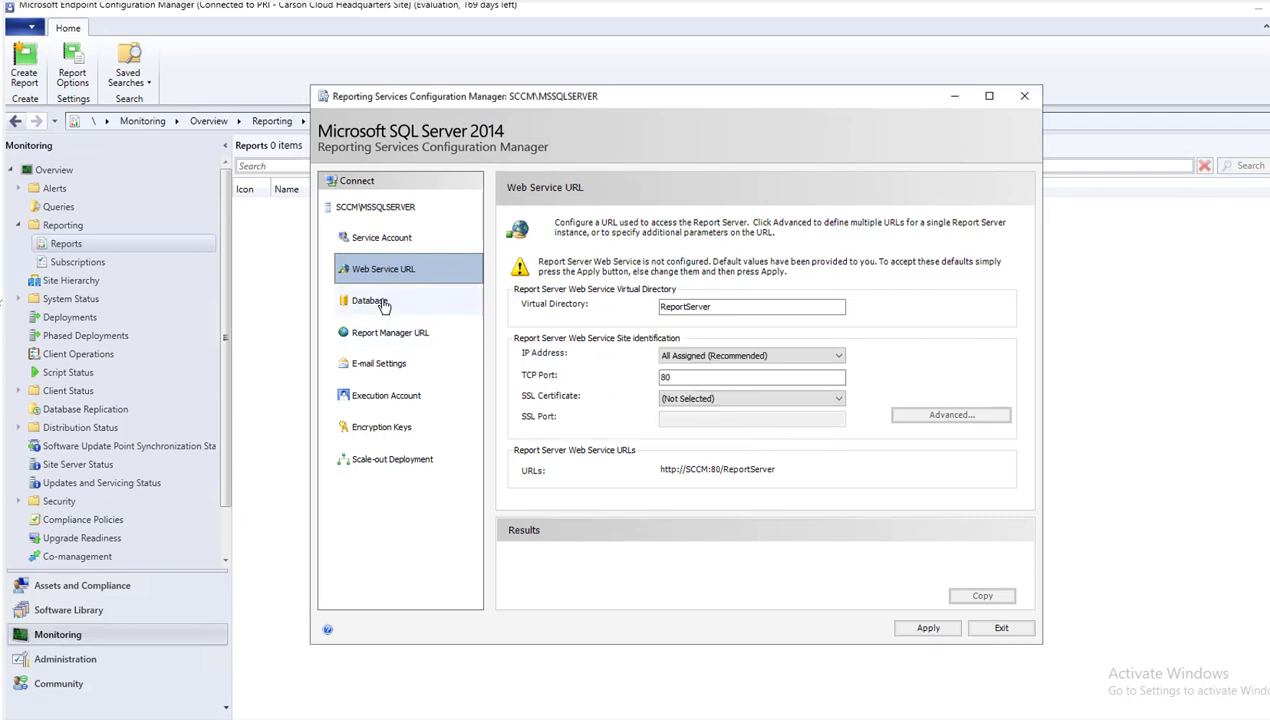
{"action": "left_click", "coordinate": [376, 301]}
{"action": "left_click", "coordinate": [727, 429]}
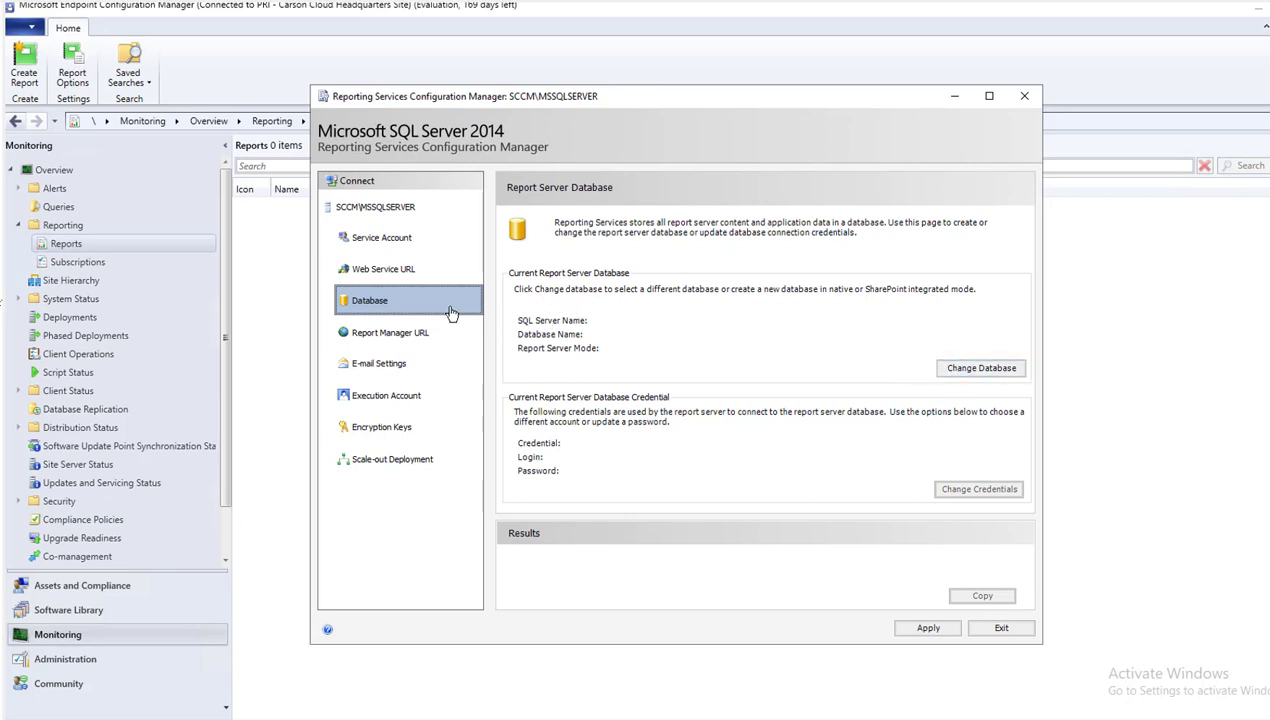
{"action": "left_click", "coordinate": [397, 343]}
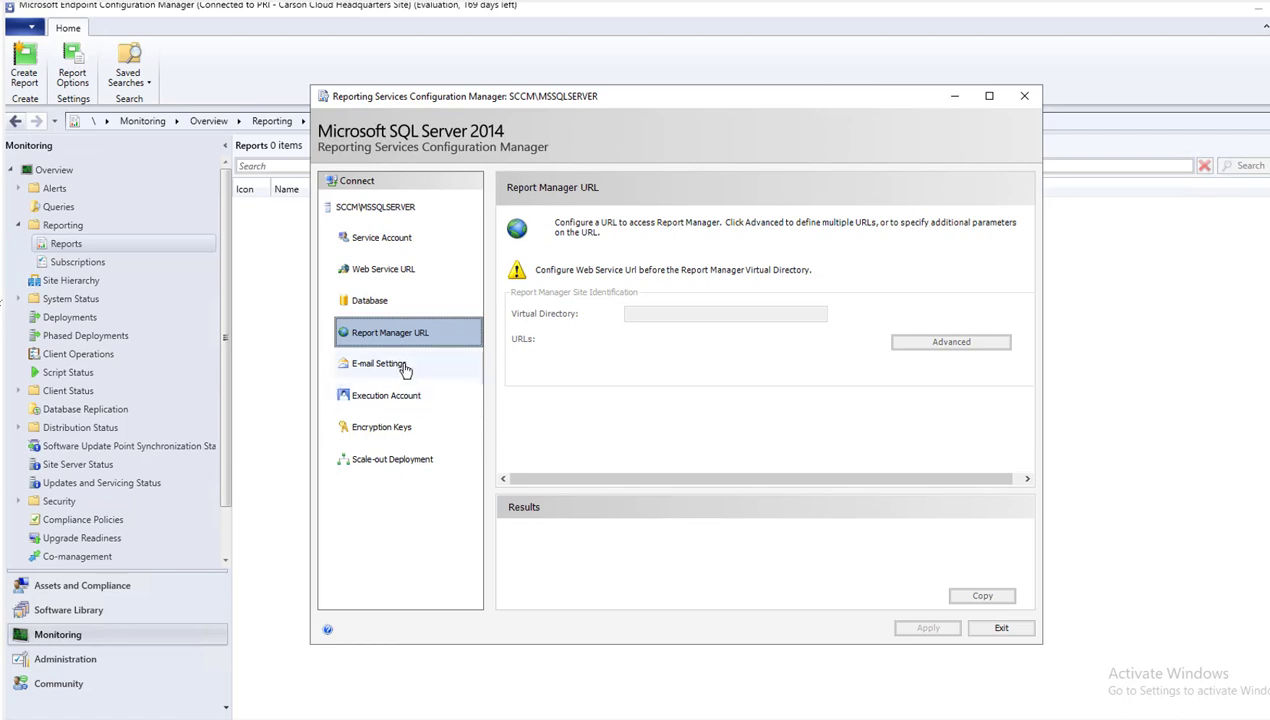
{"action": "left_click", "coordinate": [378, 304]}
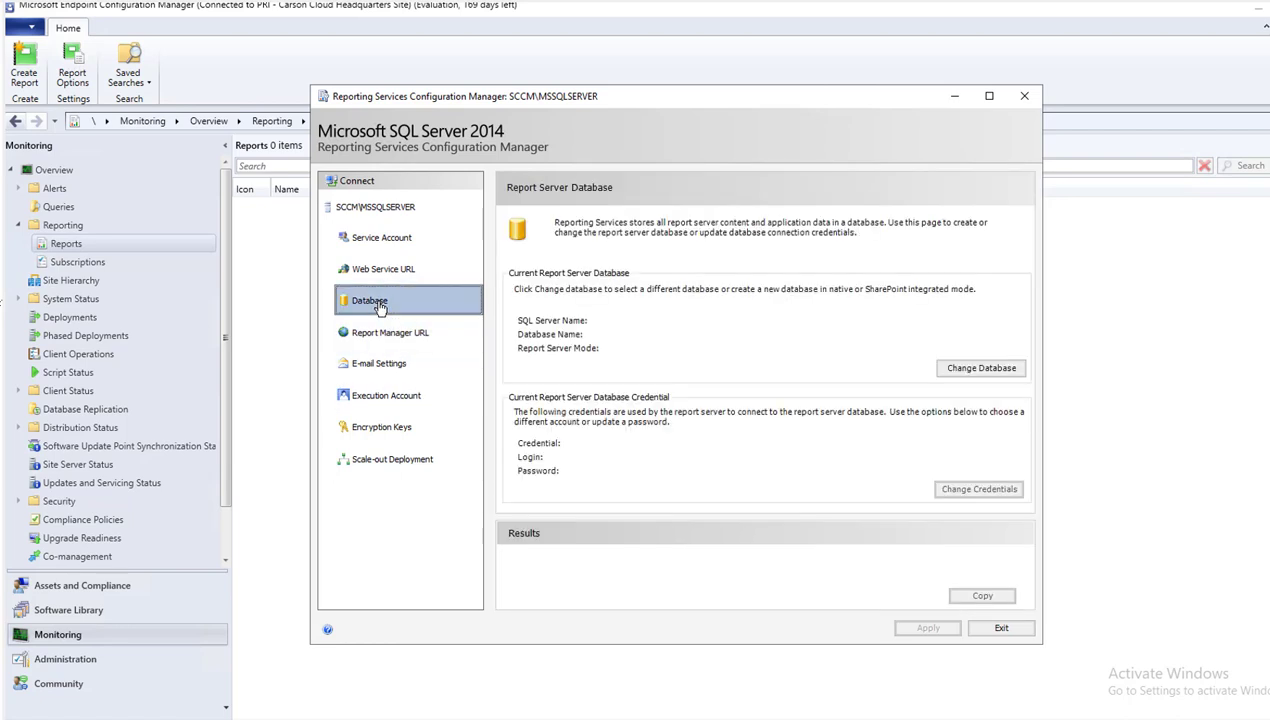
{"action": "left_click", "coordinate": [397, 365]}
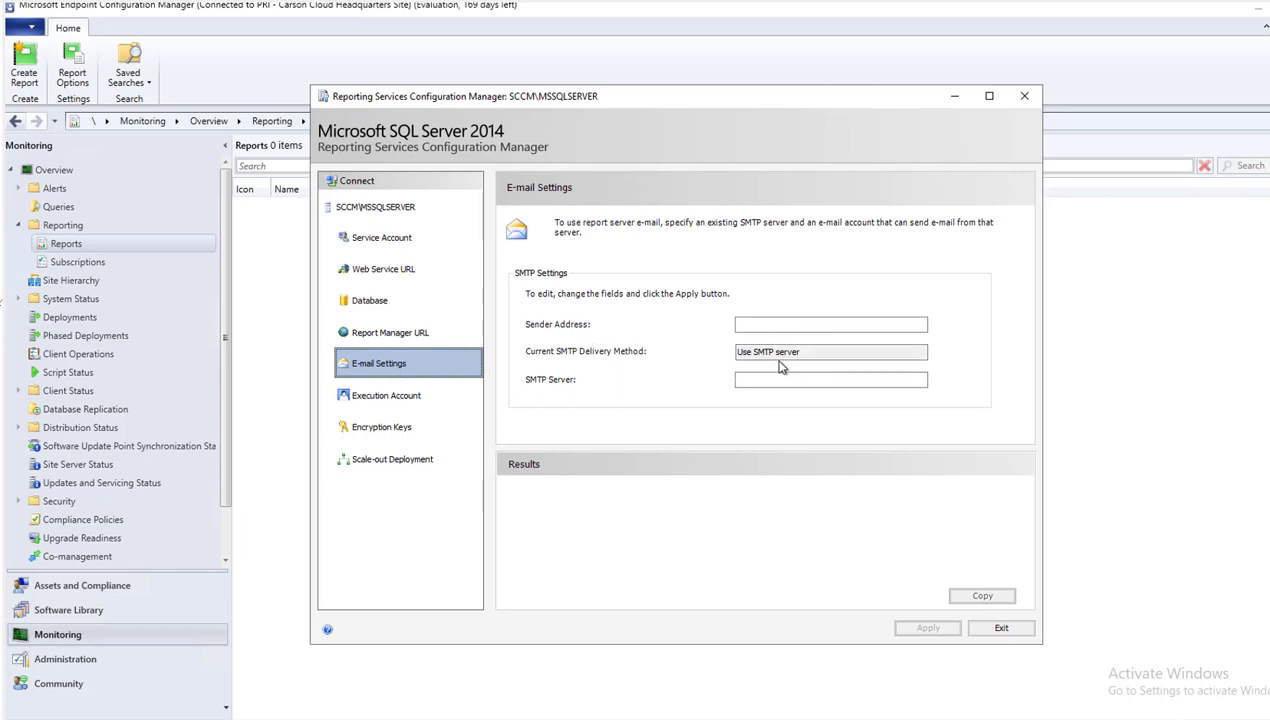
{"action": "left_click", "coordinate": [424, 407]}
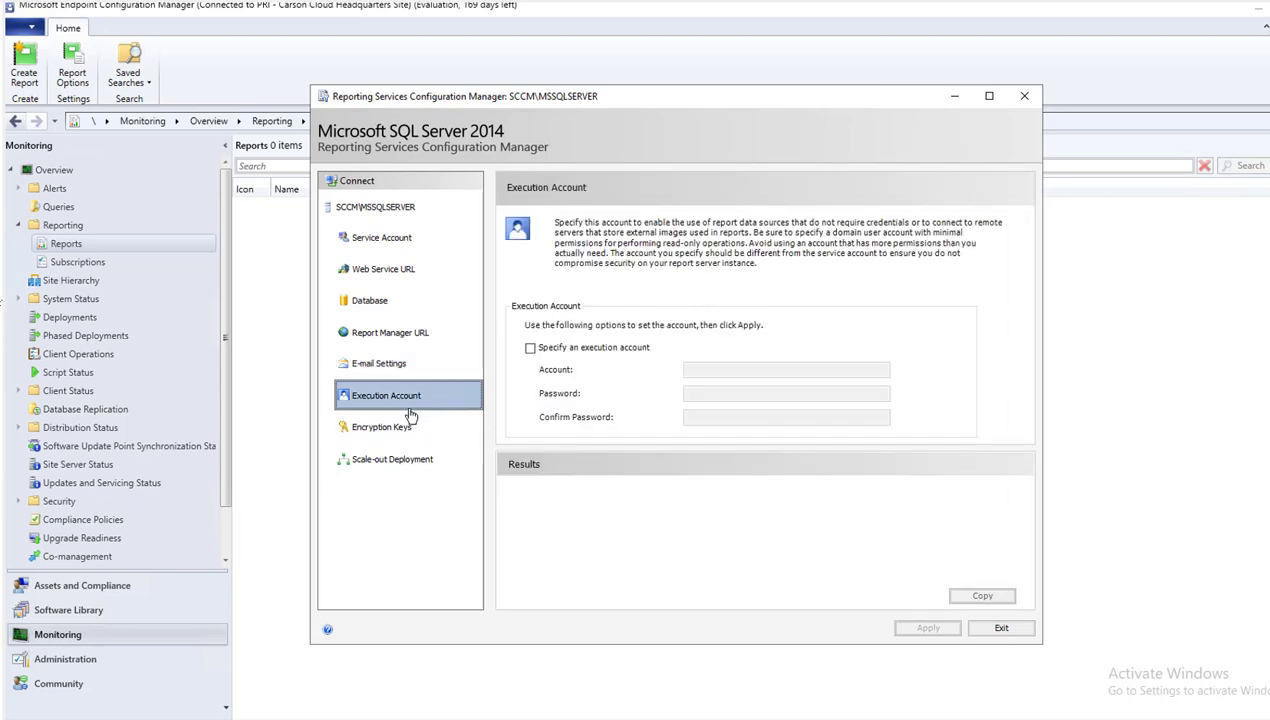
{"action": "left_click", "coordinate": [408, 433]}
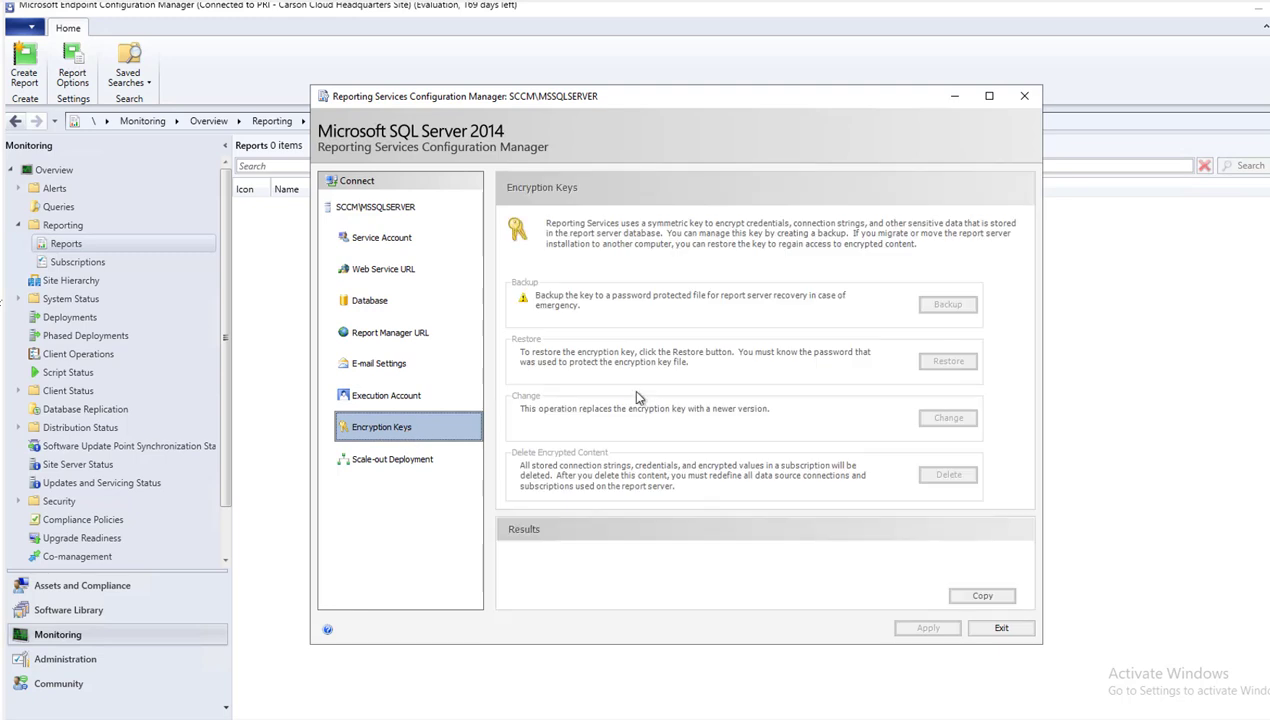
{"action": "left_click", "coordinate": [416, 465]}
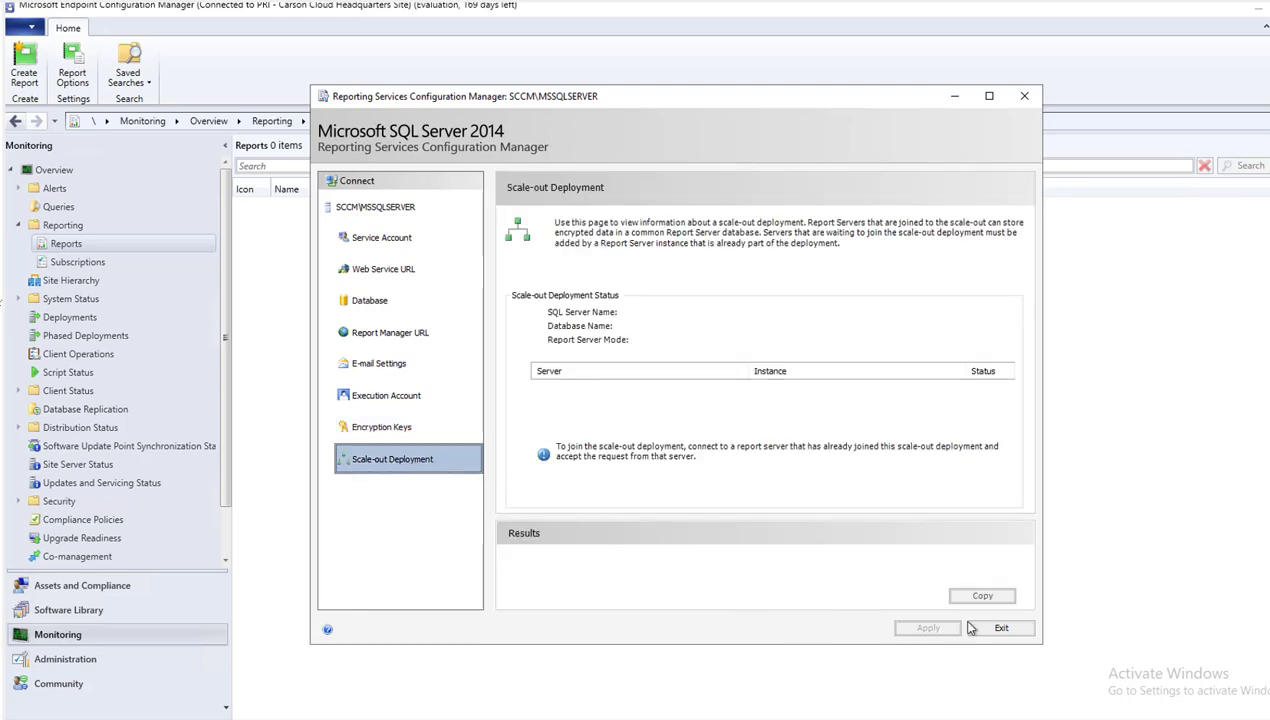
{"action": "left_click", "coordinate": [403, 206]}
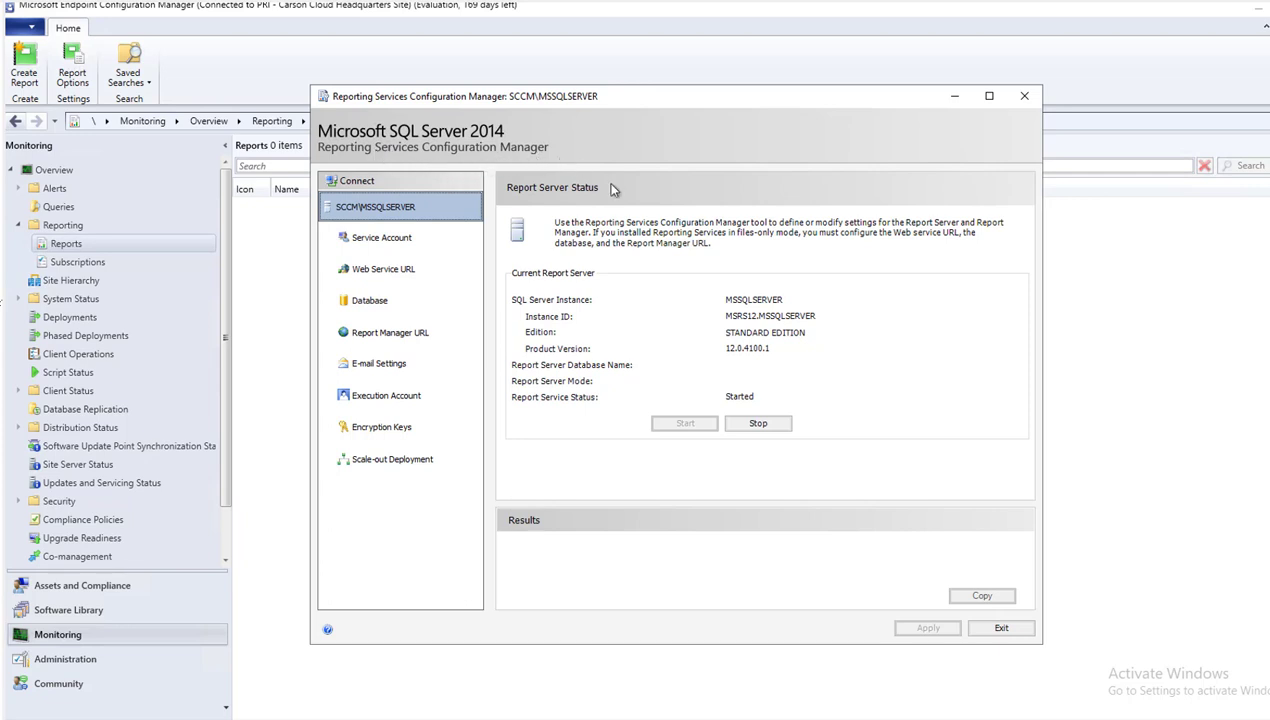
{"action": "left_click", "coordinate": [1001, 630]}
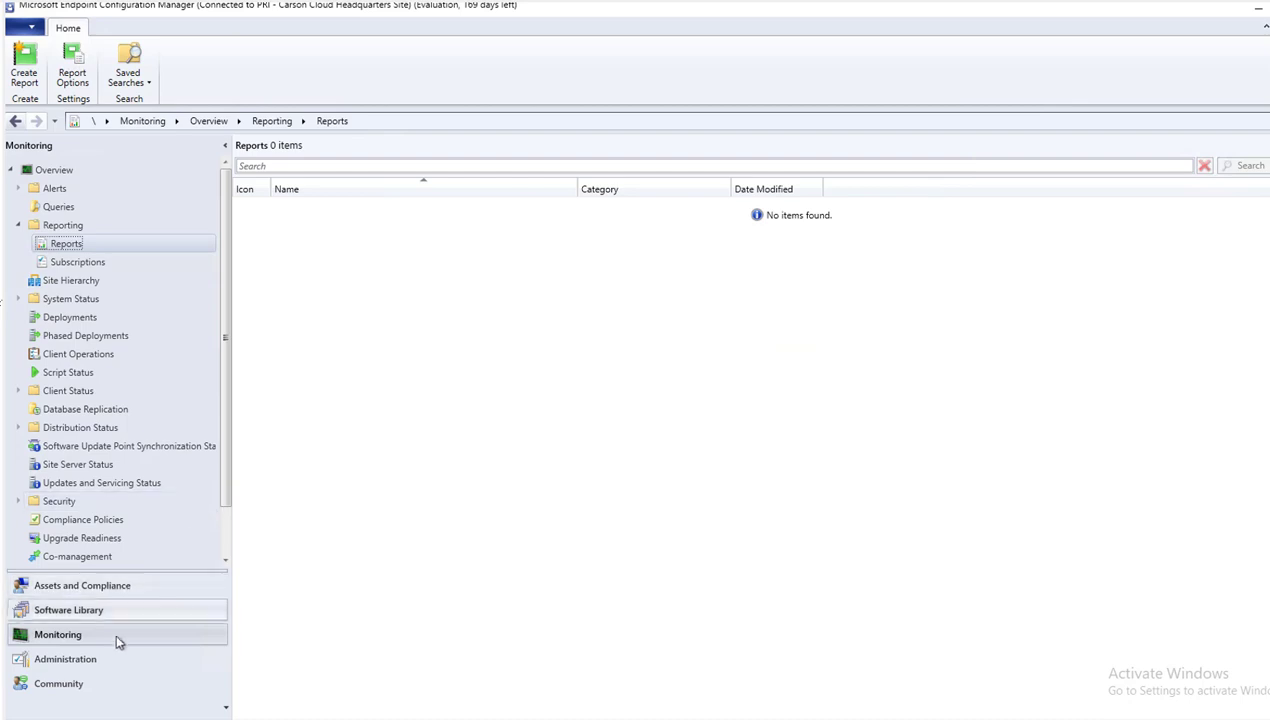
Step: Show the Servers and Site System Roles of the site configuration in the Configuration Manager console's administration area
{"action": "left_click", "coordinate": [101, 662]}
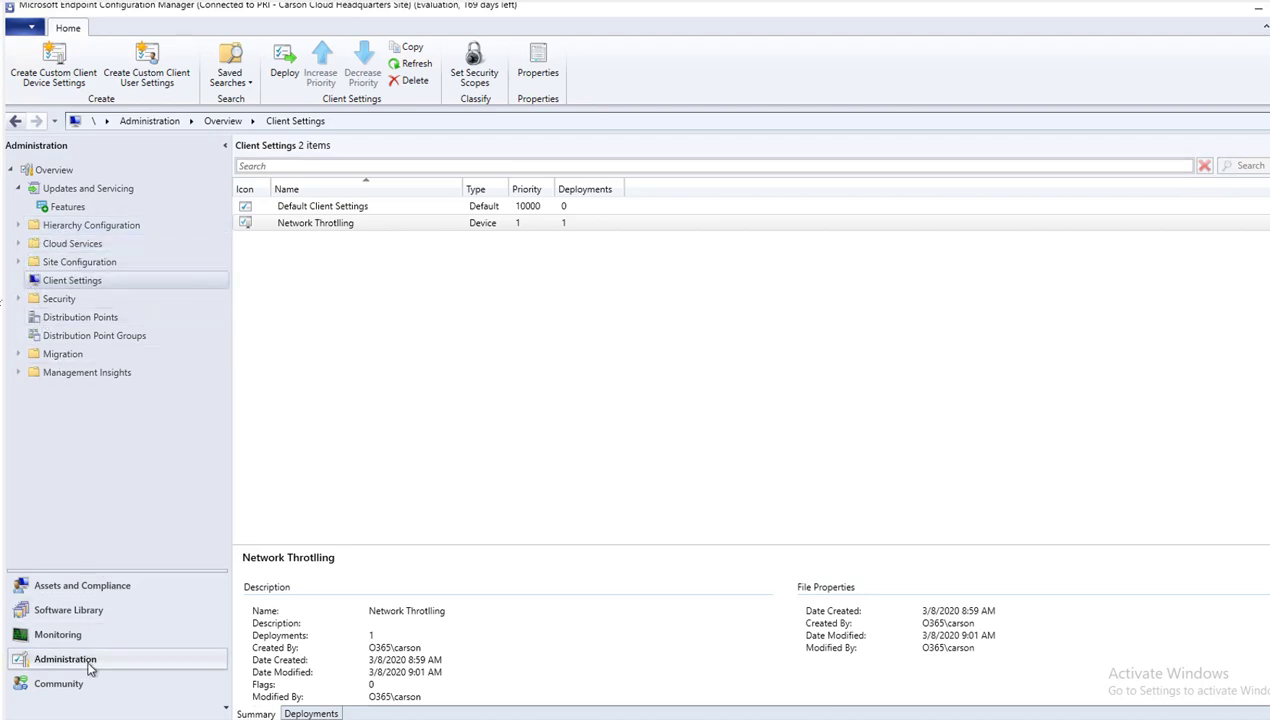
{"action": "left_click", "coordinate": [18, 262]}
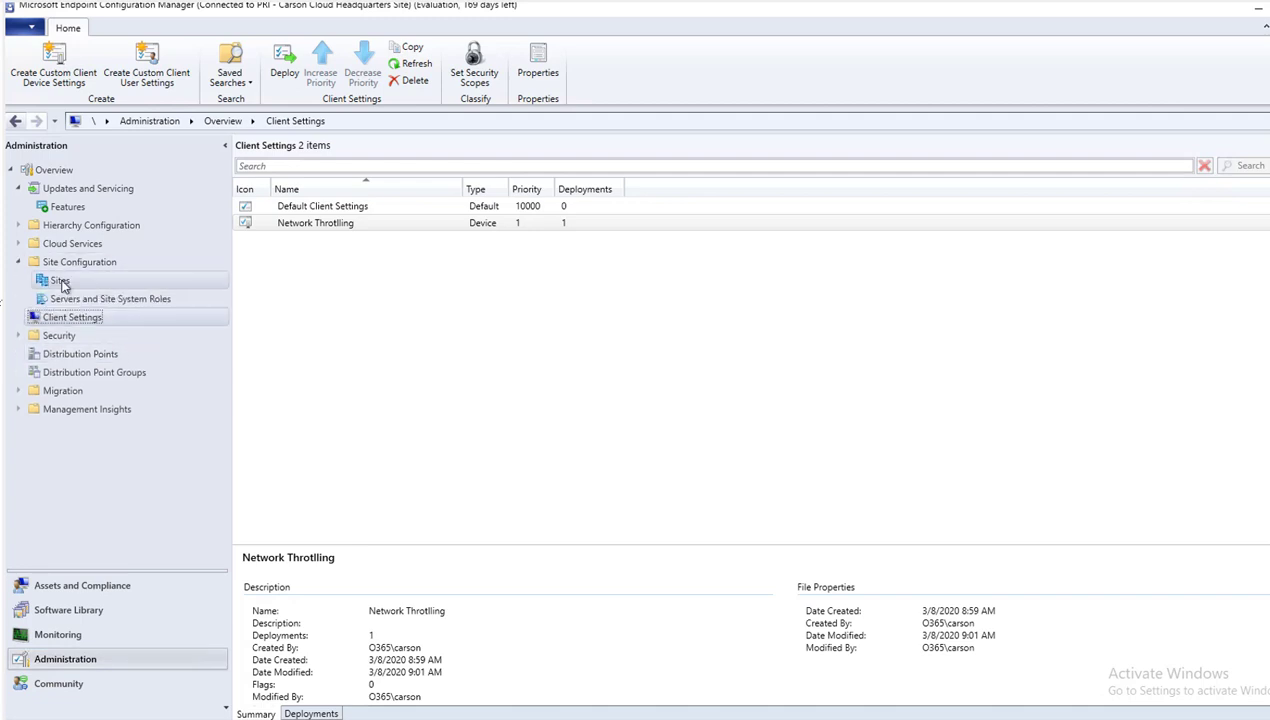
{"action": "left_click", "coordinate": [86, 302]}
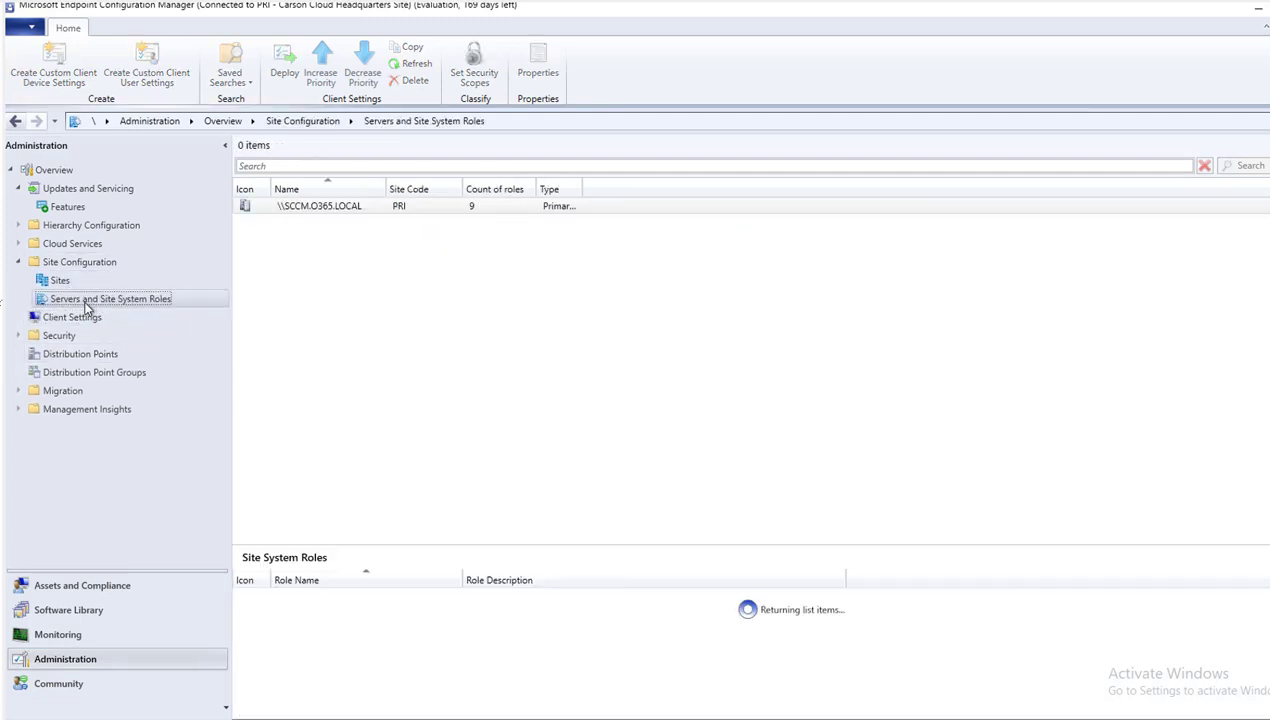
Step: Start adding site system roles to \\SCCM.O365.LOCAL, accepting the default general settings without a proxy server, up to the role selection
{"action": "left_click", "coordinate": [312, 207]}
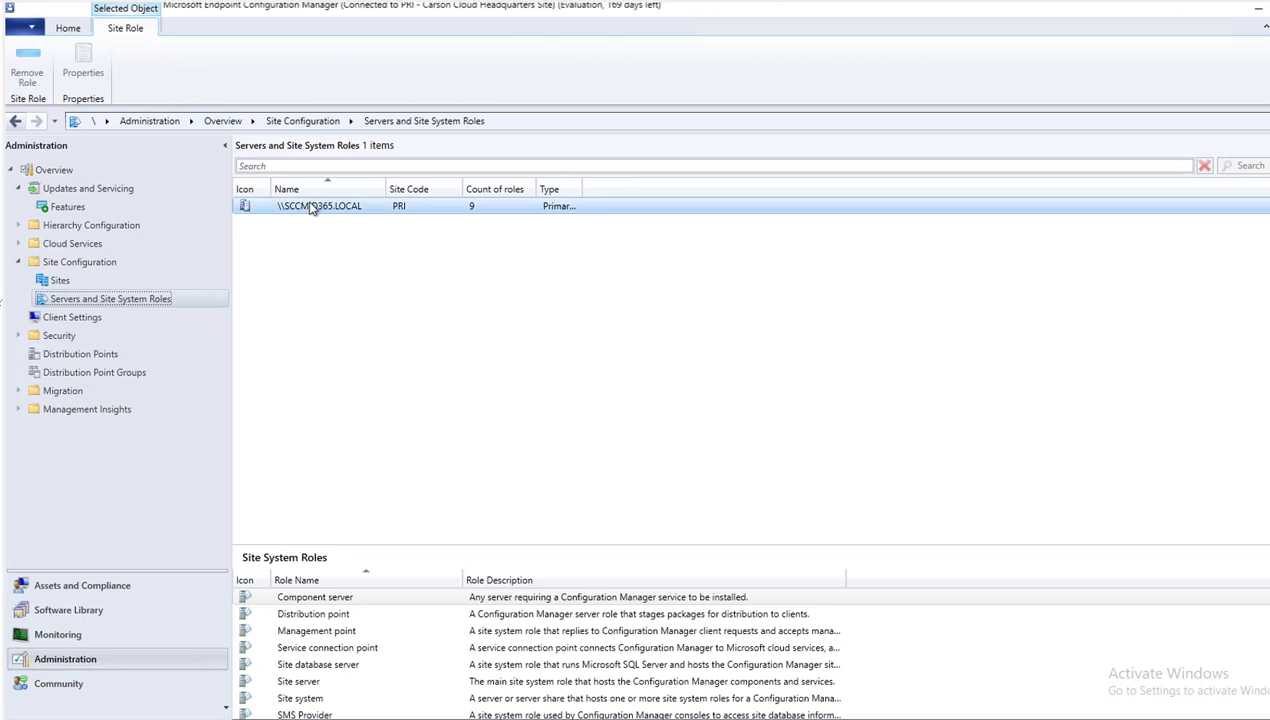
{"action": "right_click", "coordinate": [320, 208]}
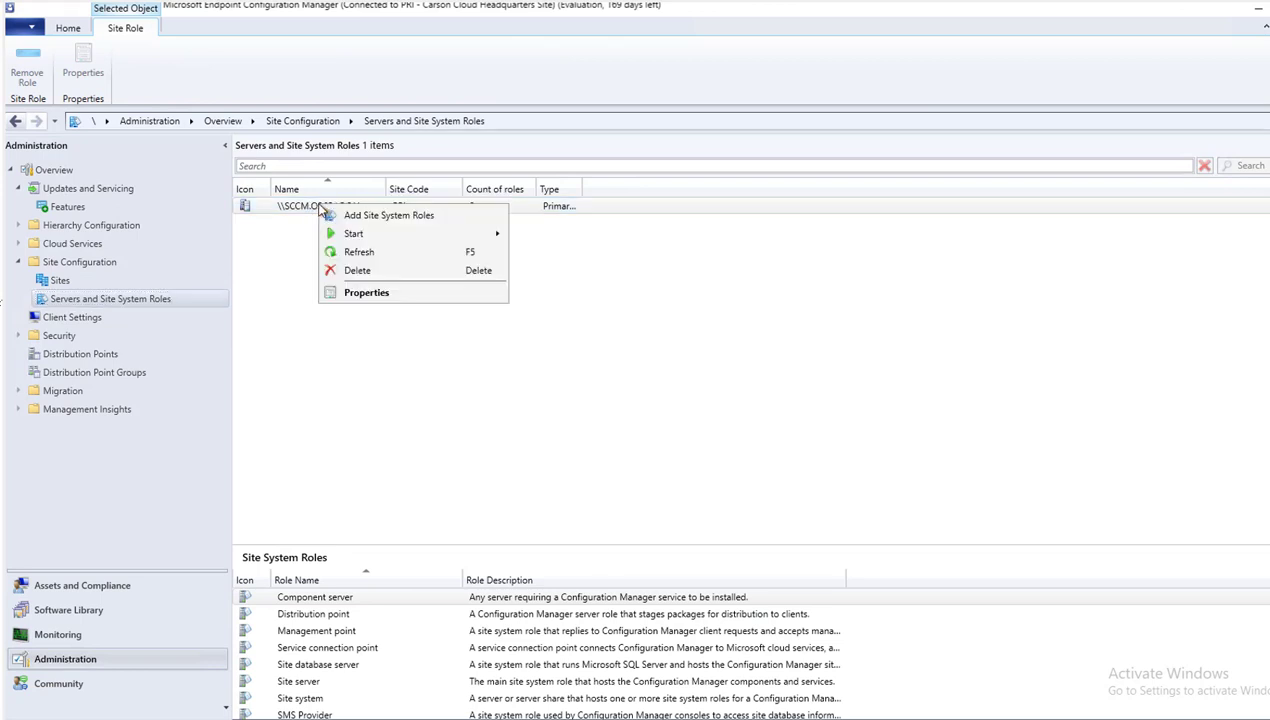
{"action": "left_click", "coordinate": [370, 218]}
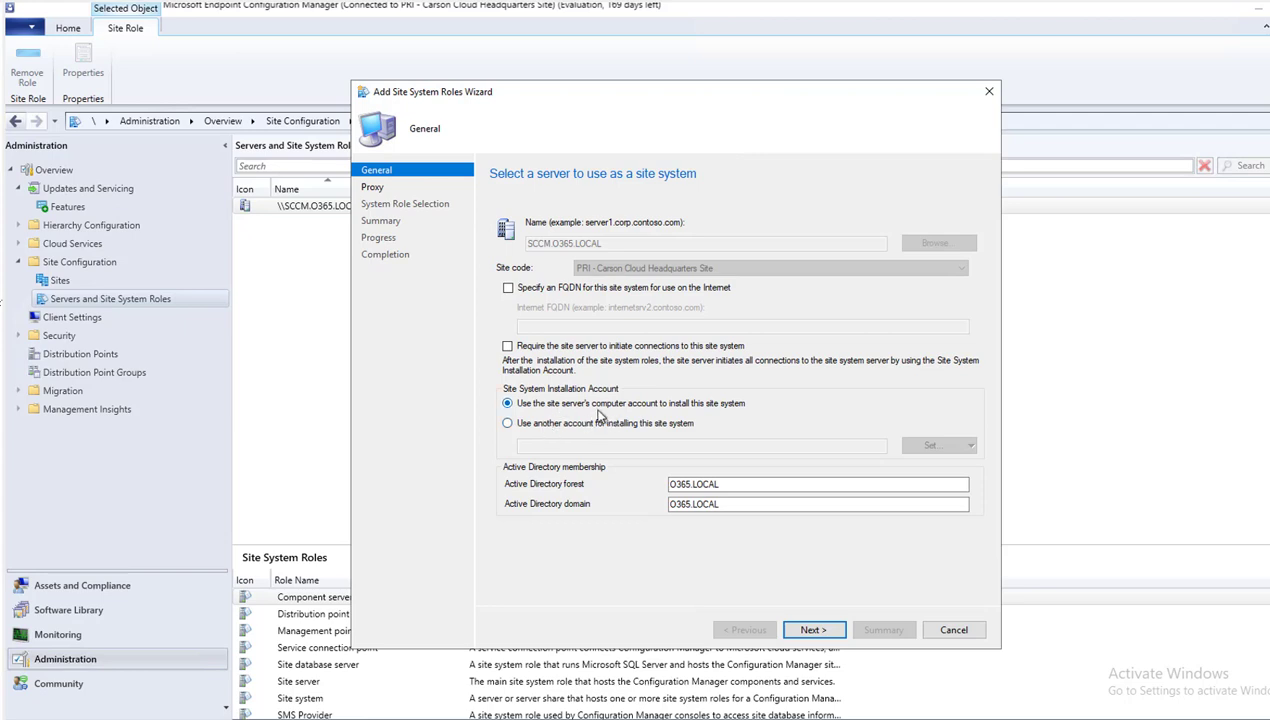
{"action": "left_click", "coordinate": [812, 630]}
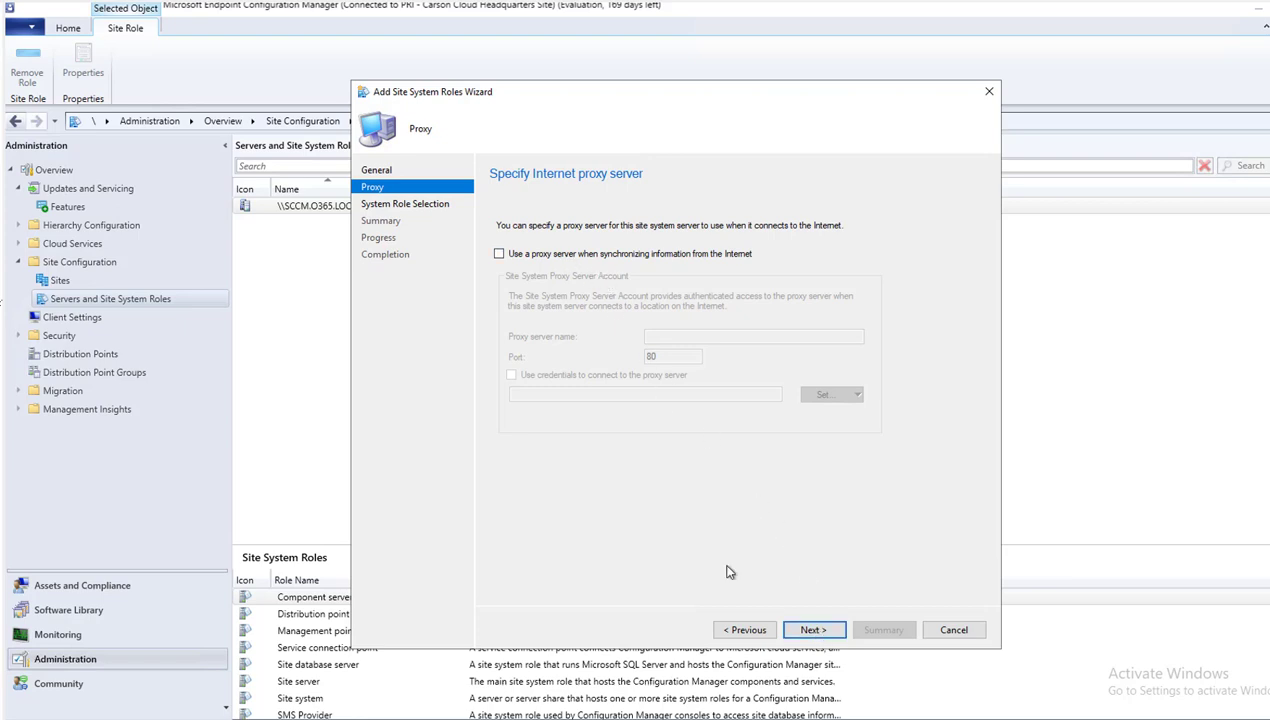
{"action": "left_click", "coordinate": [815, 630]}
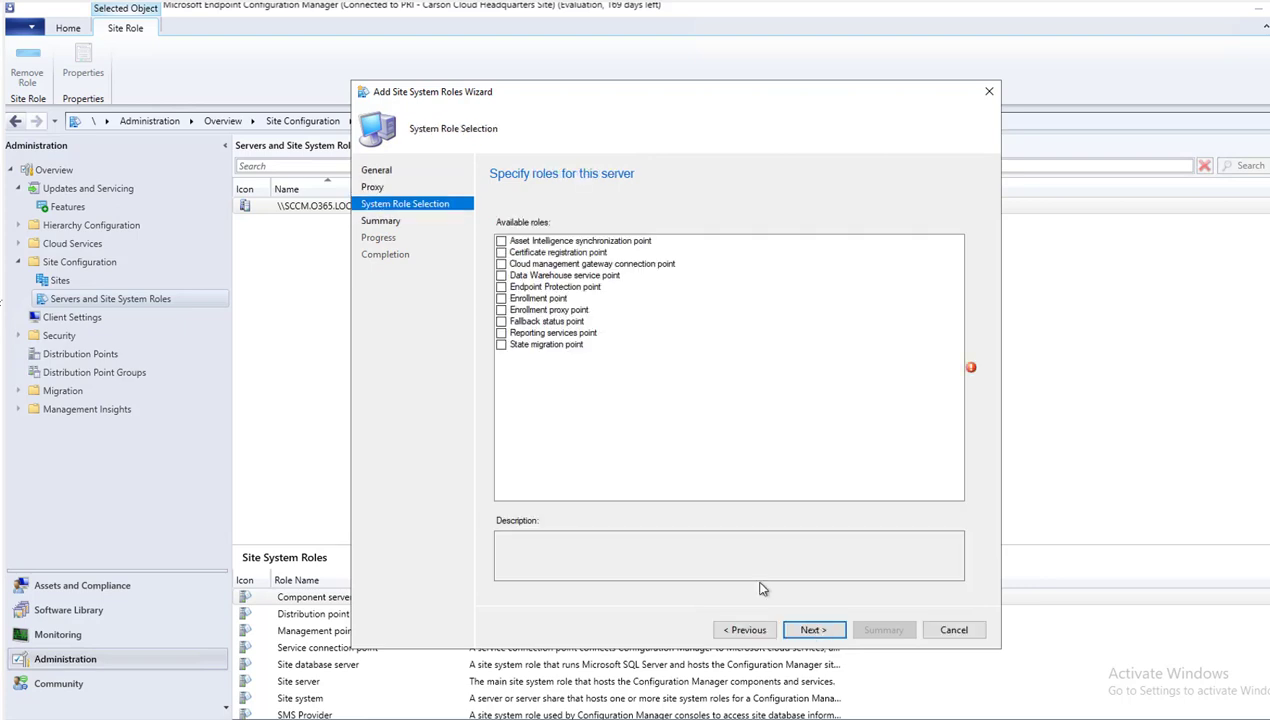
Step: Choose the Reporting services point role and verify its connection to database CM_PRI on SCCM.O365.LOCAL, keeping the report folder name ConfigMgr_PRI
{"action": "left_click", "coordinate": [501, 333]}
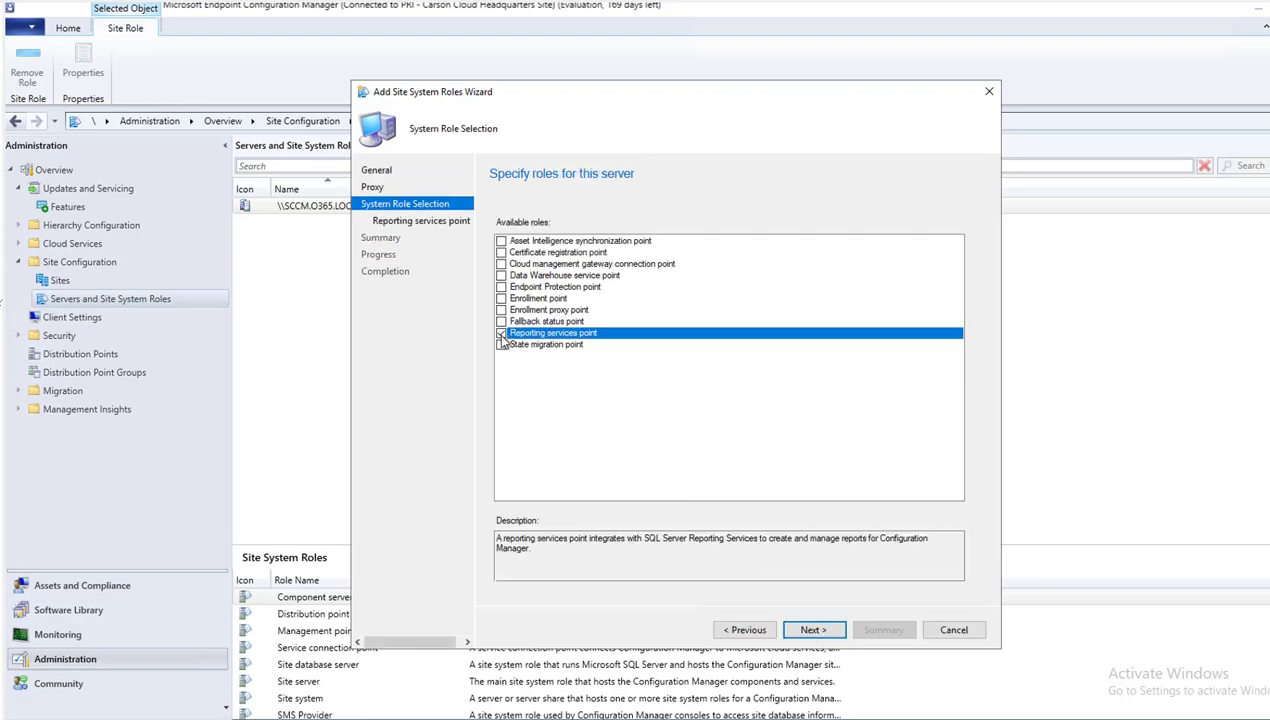
{"action": "left_click", "coordinate": [813, 630]}
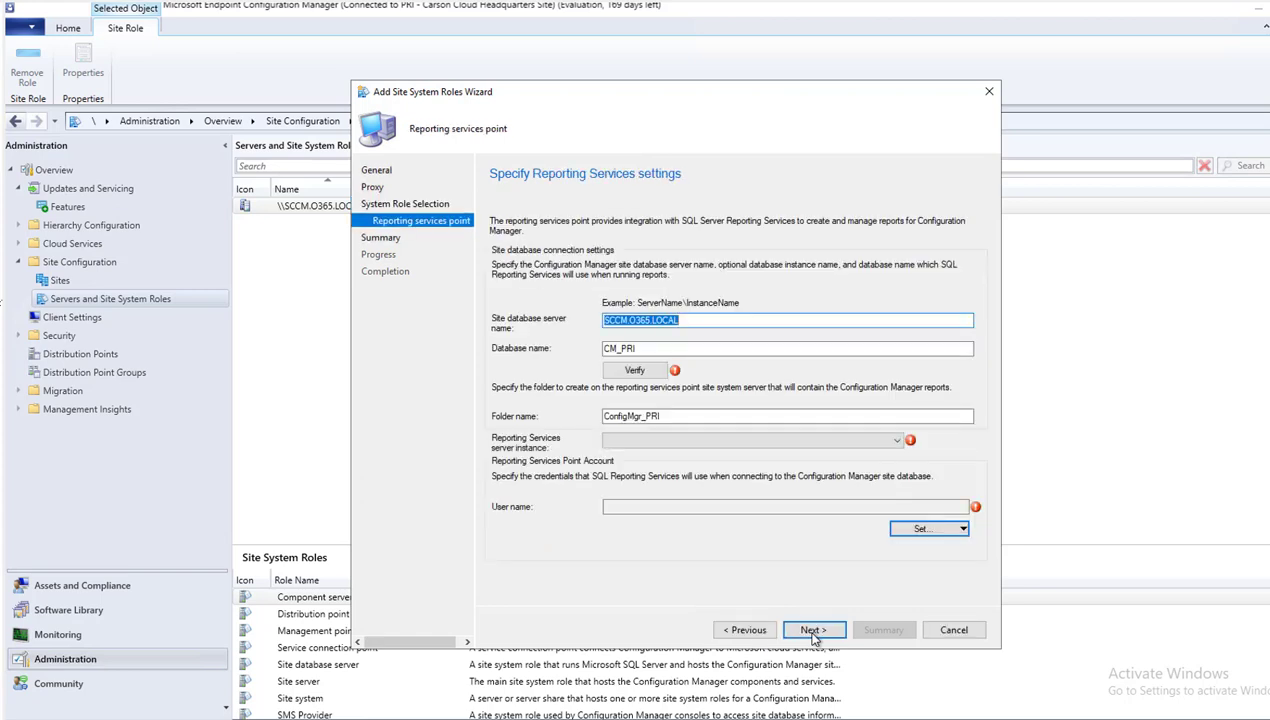
{"action": "left_click", "coordinate": [636, 371]}
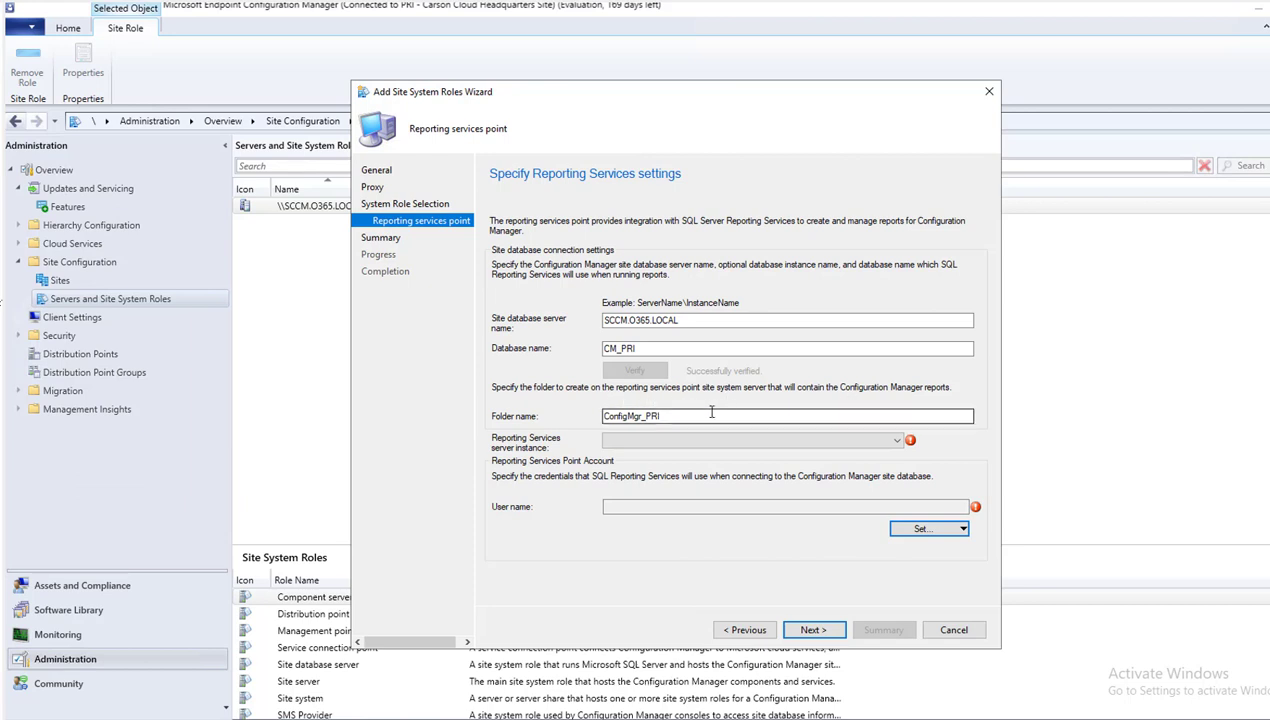
{"action": "left_click", "coordinate": [671, 419]}
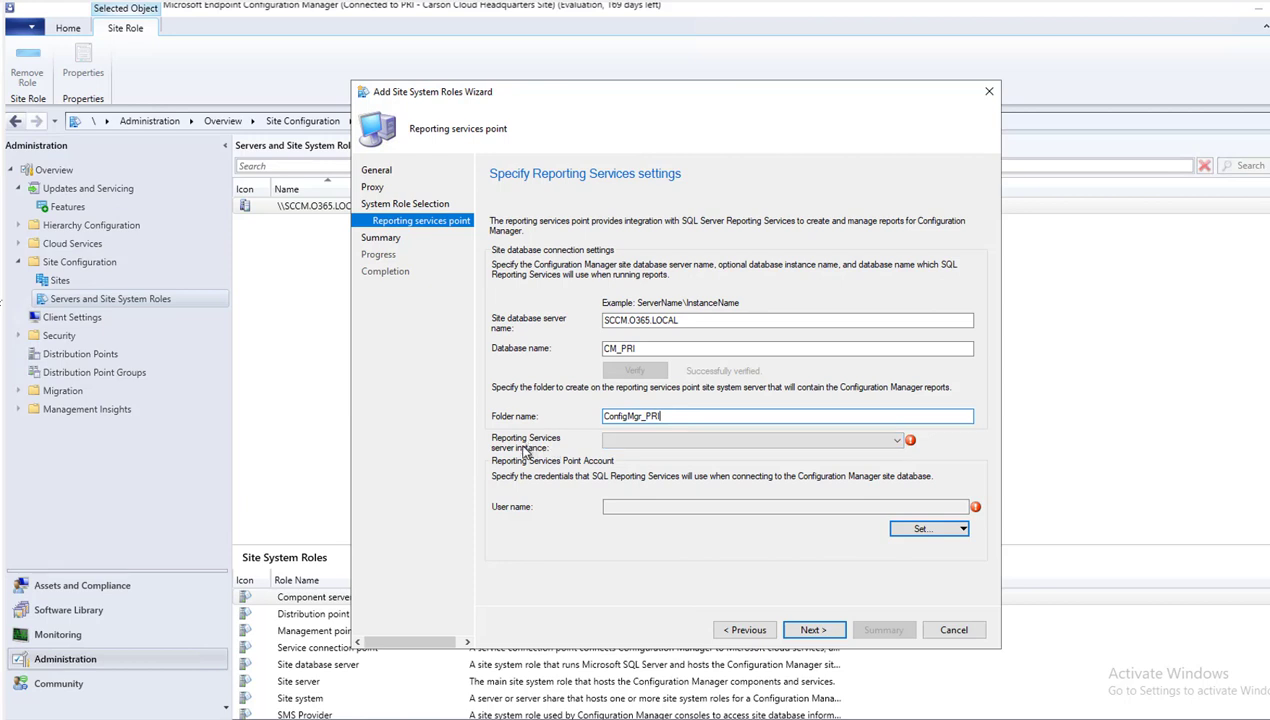
{"action": "left_click", "coordinate": [634, 444]}
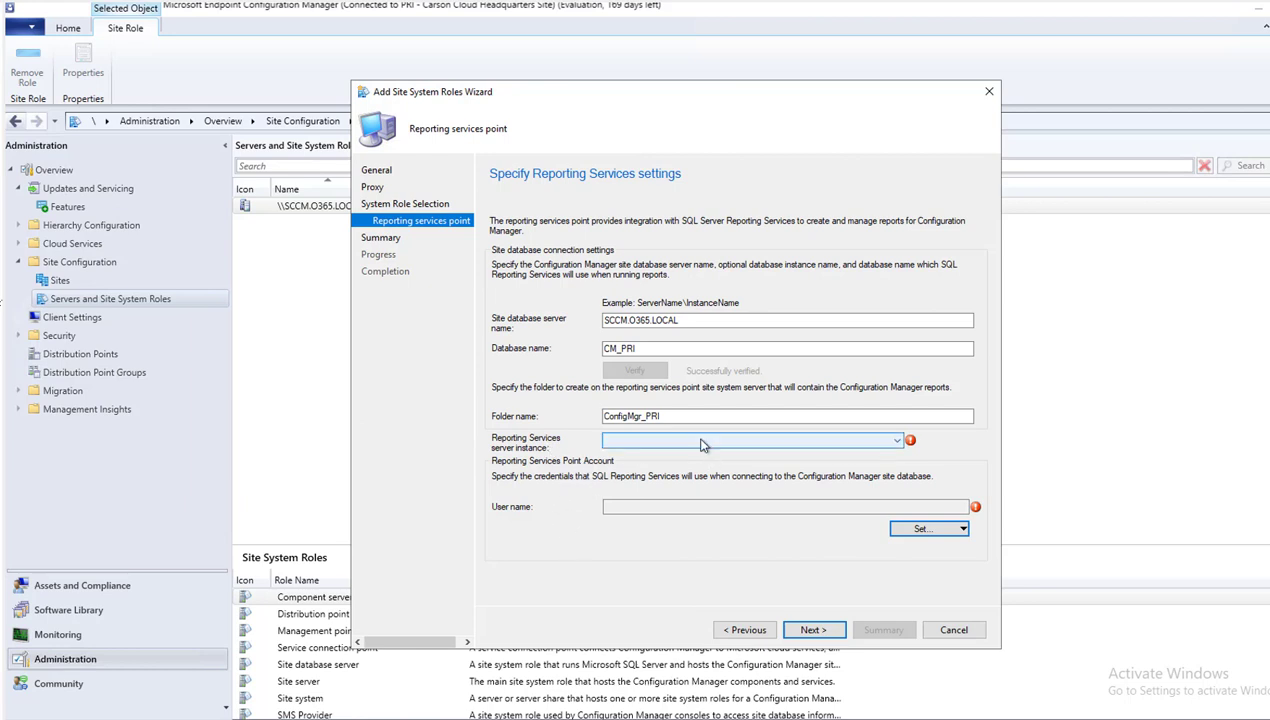
{"action": "left_click", "coordinate": [630, 447]}
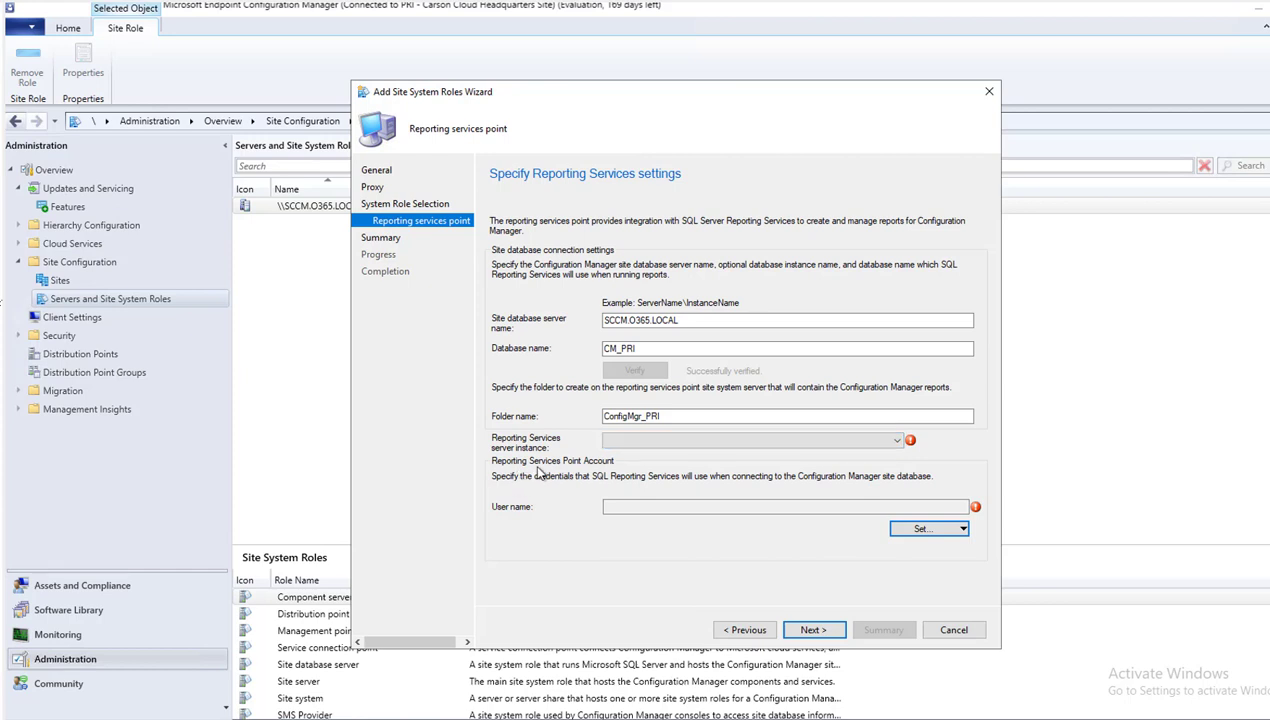
Step: Assign the existing Network Access Account to the reporting services point, and try to continue and choose a Reporting Services server instance
{"action": "left_click", "coordinate": [912, 533]}
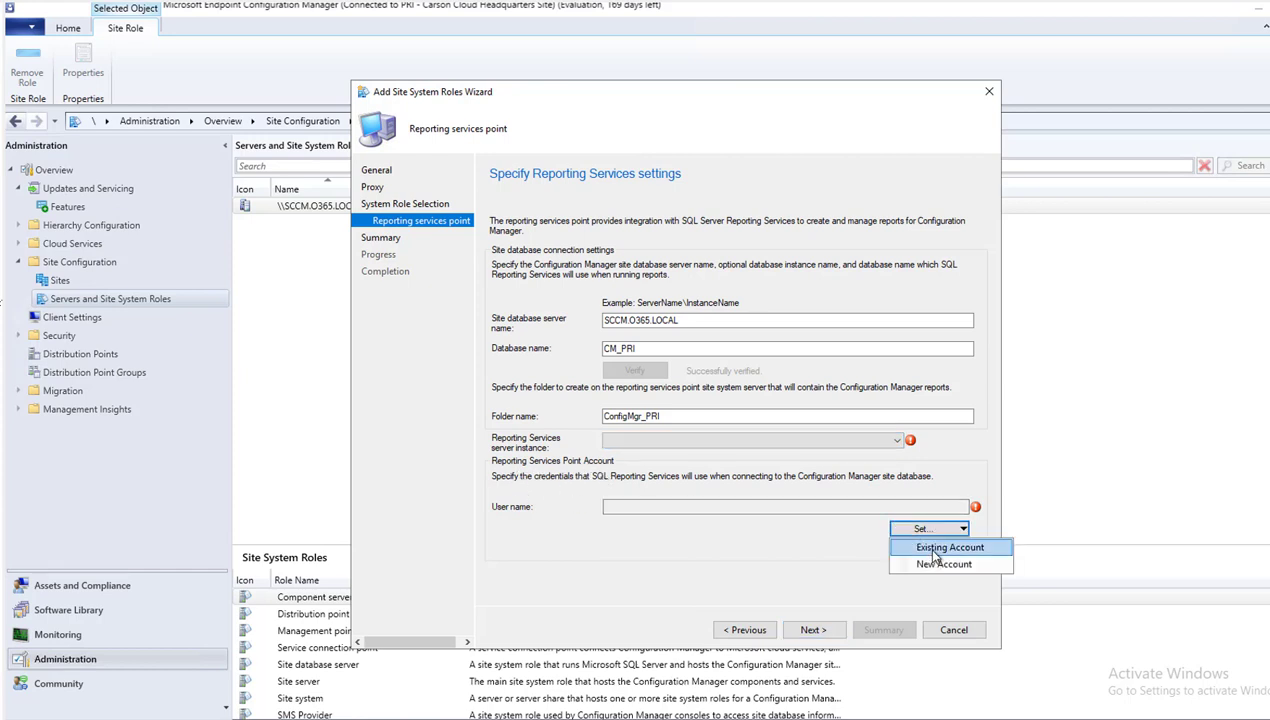
{"action": "left_click", "coordinate": [930, 549]}
{"action": "double_click", "coordinate": [545, 321]}
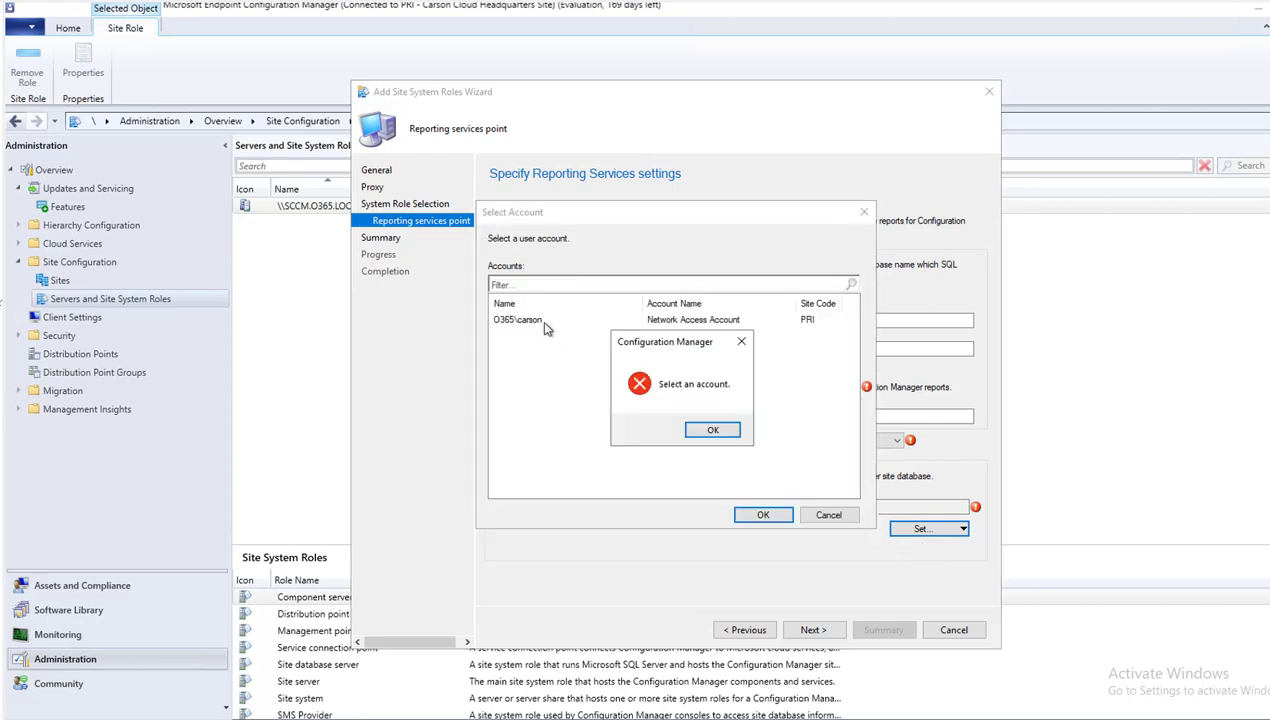
{"action": "left_click", "coordinate": [705, 426]}
{"action": "double_click", "coordinate": [531, 320]}
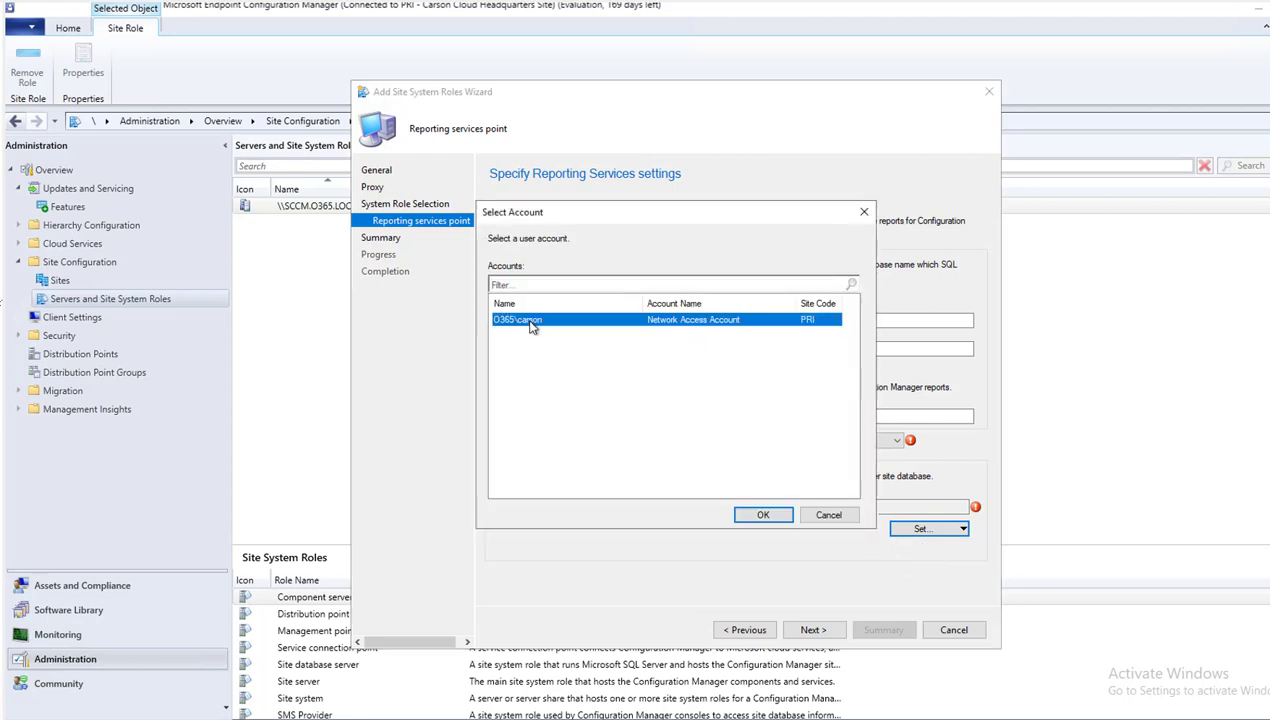
{"action": "left_click", "coordinate": [813, 630]}
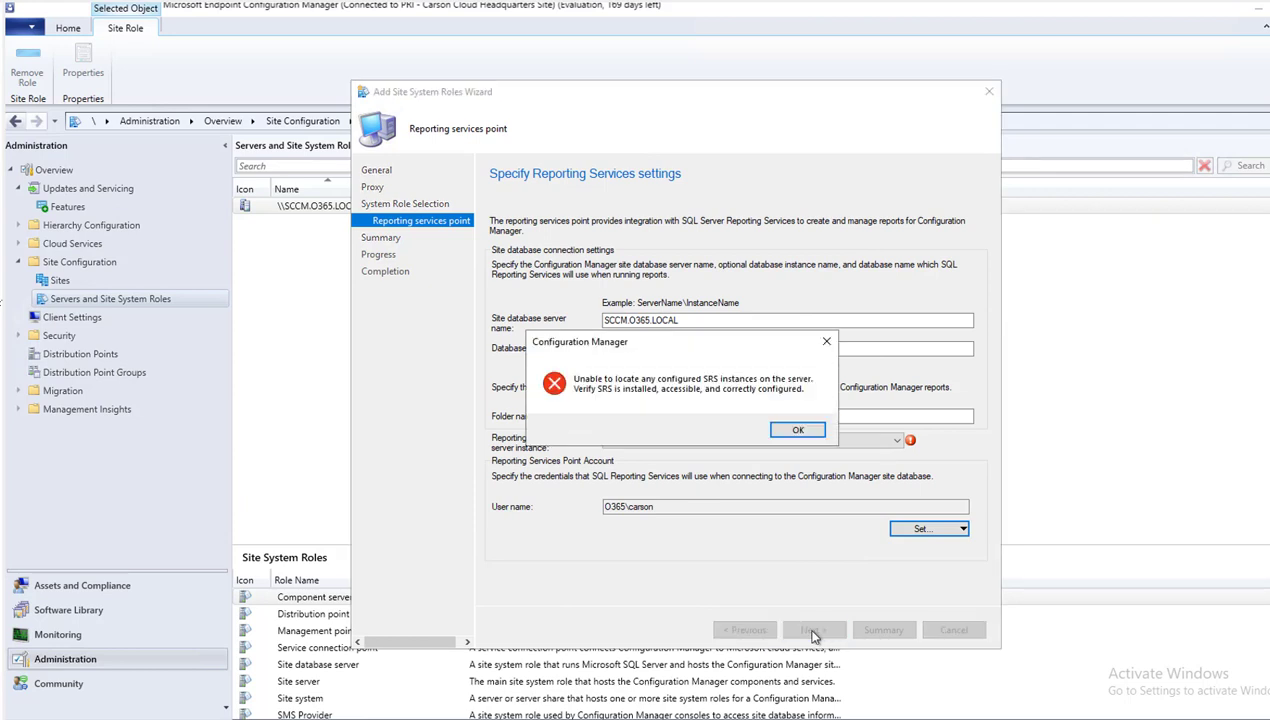
{"action": "left_click", "coordinate": [799, 432]}
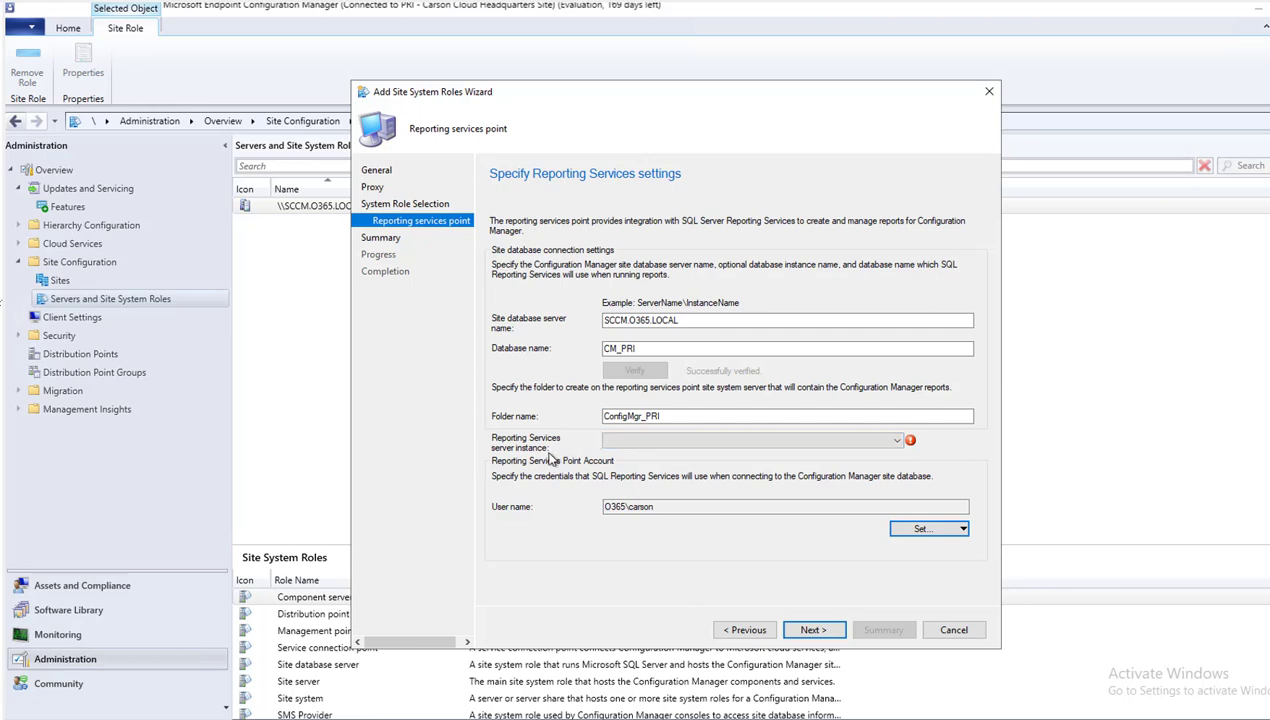
{"action": "left_click", "coordinate": [650, 441]}
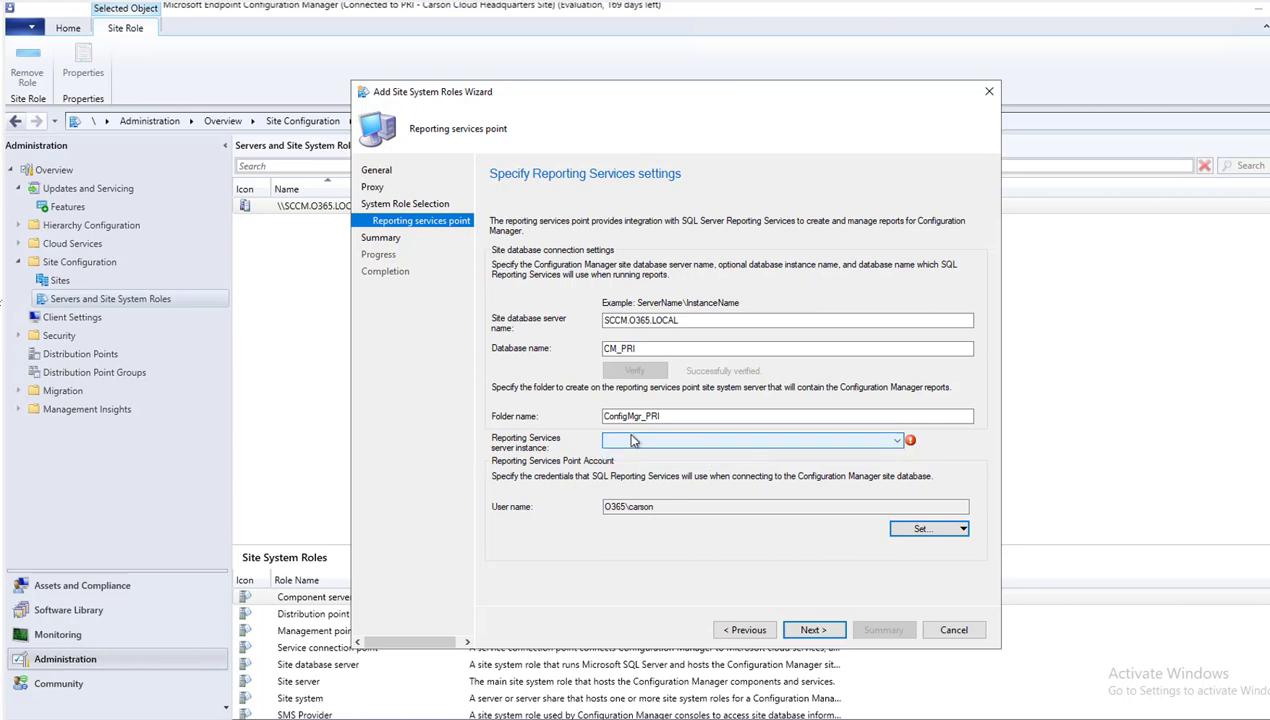
{"action": "left_click", "coordinate": [640, 459]}
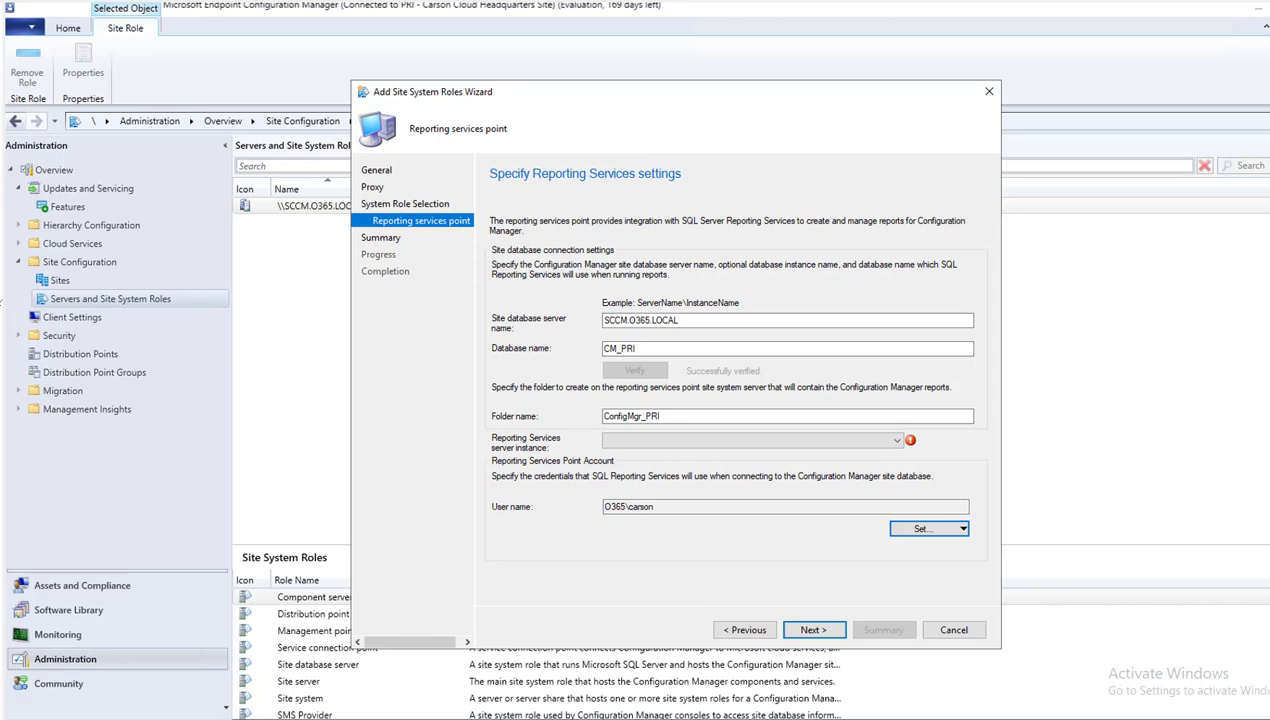
Step: Switch to SQL Server 2014 Reporting Services Configuration Manager and connect to report server instance MSSQLSERVER on SCCM
{"action": "key", "text": "super"}
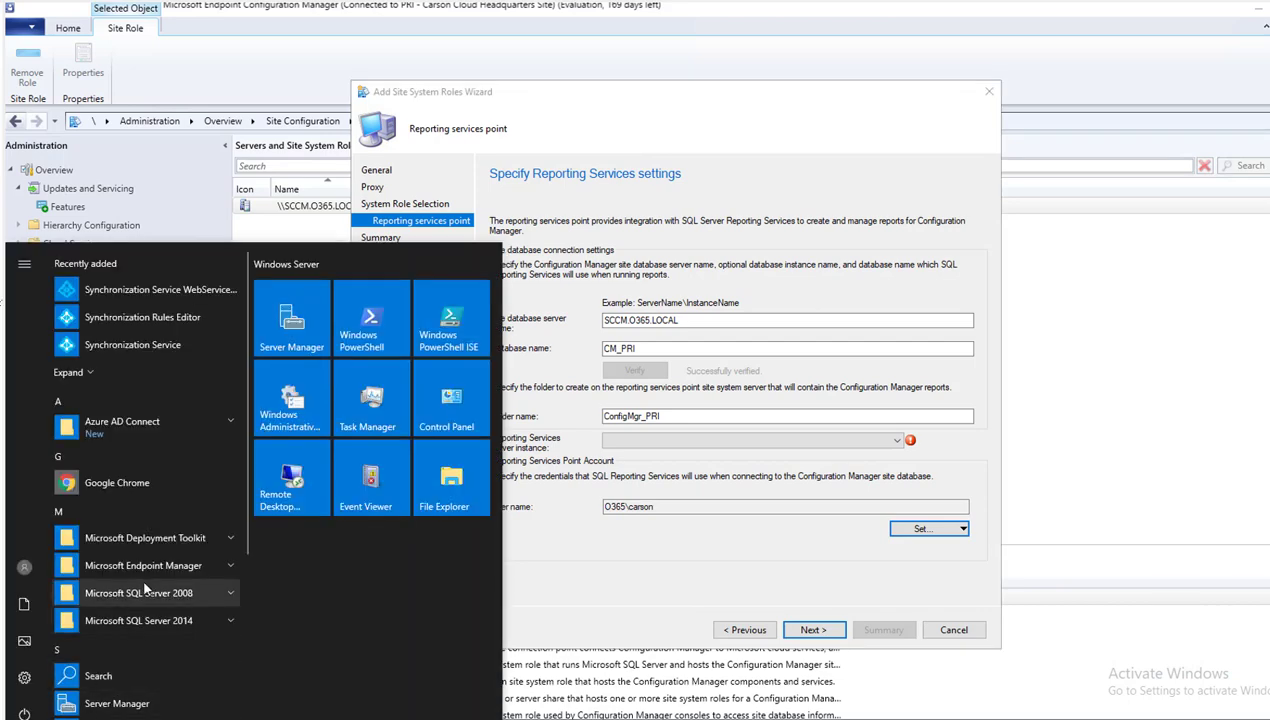
{"action": "left_click", "coordinate": [183, 621]}
{"action": "scroll", "coordinate": [235, 634], "scroll_direction": "down", "scroll_amount": 5}
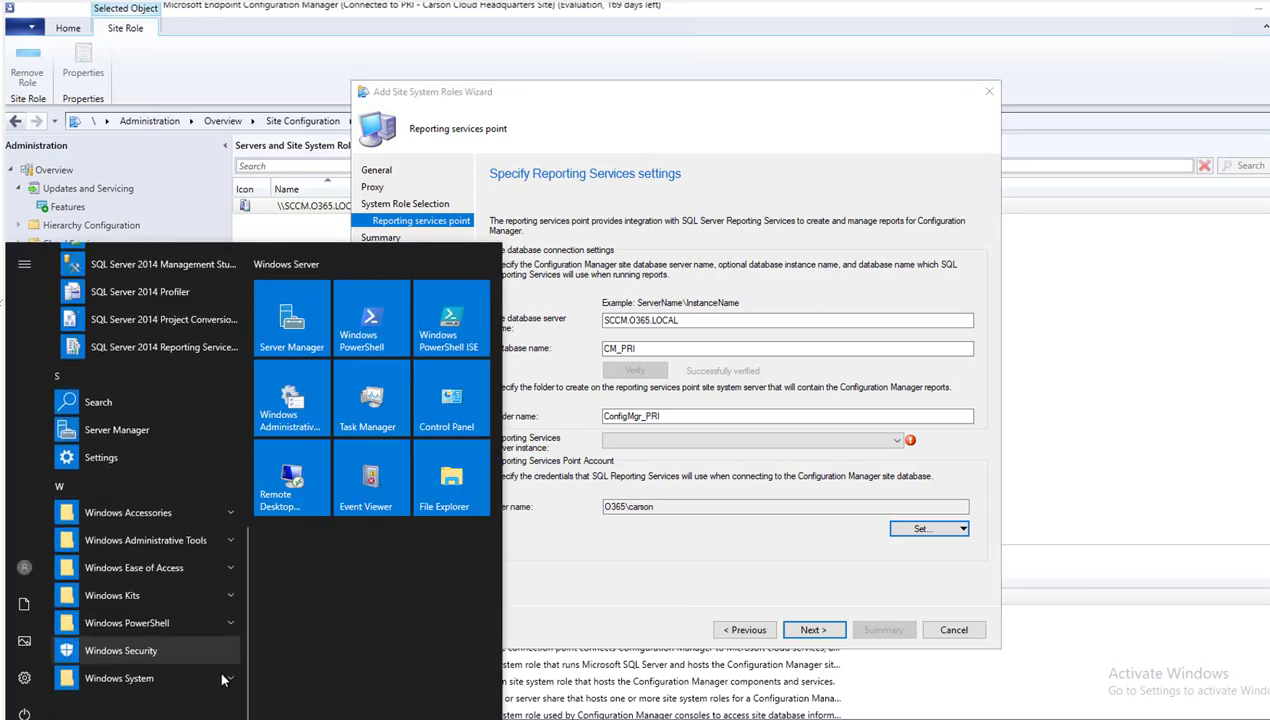
{"action": "left_click", "coordinate": [207, 350]}
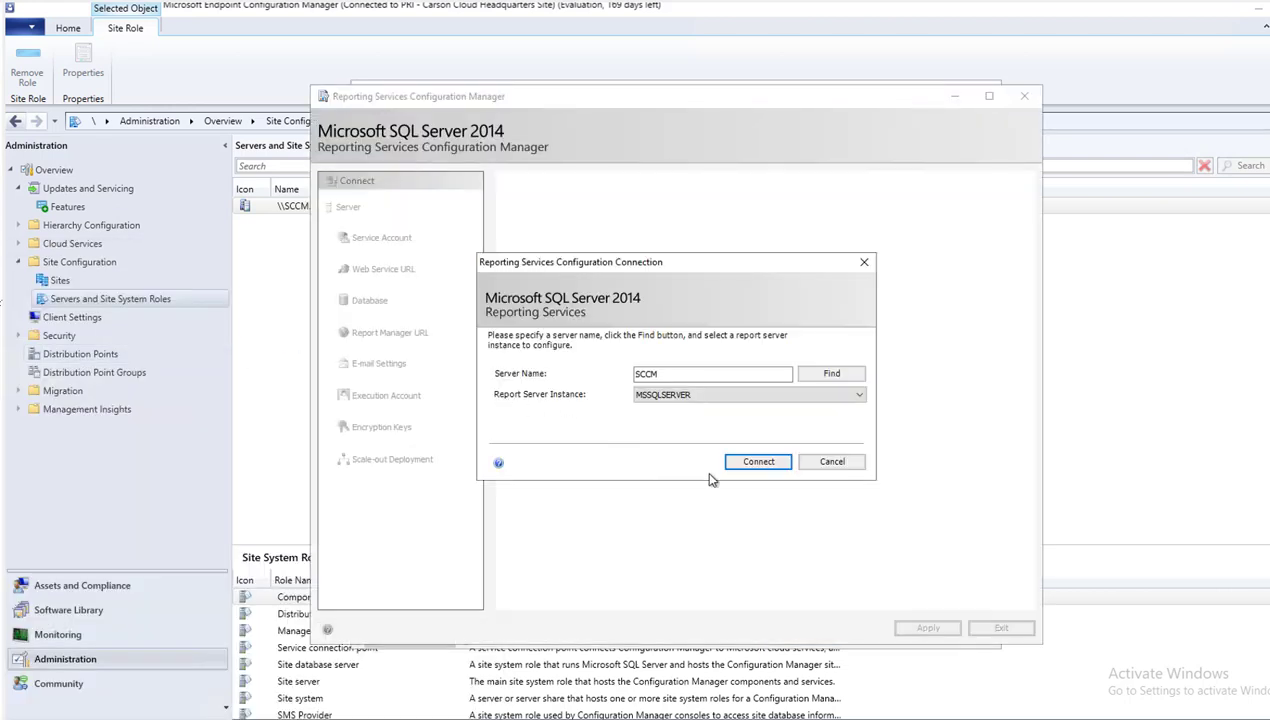
{"action": "left_click", "coordinate": [747, 465]}
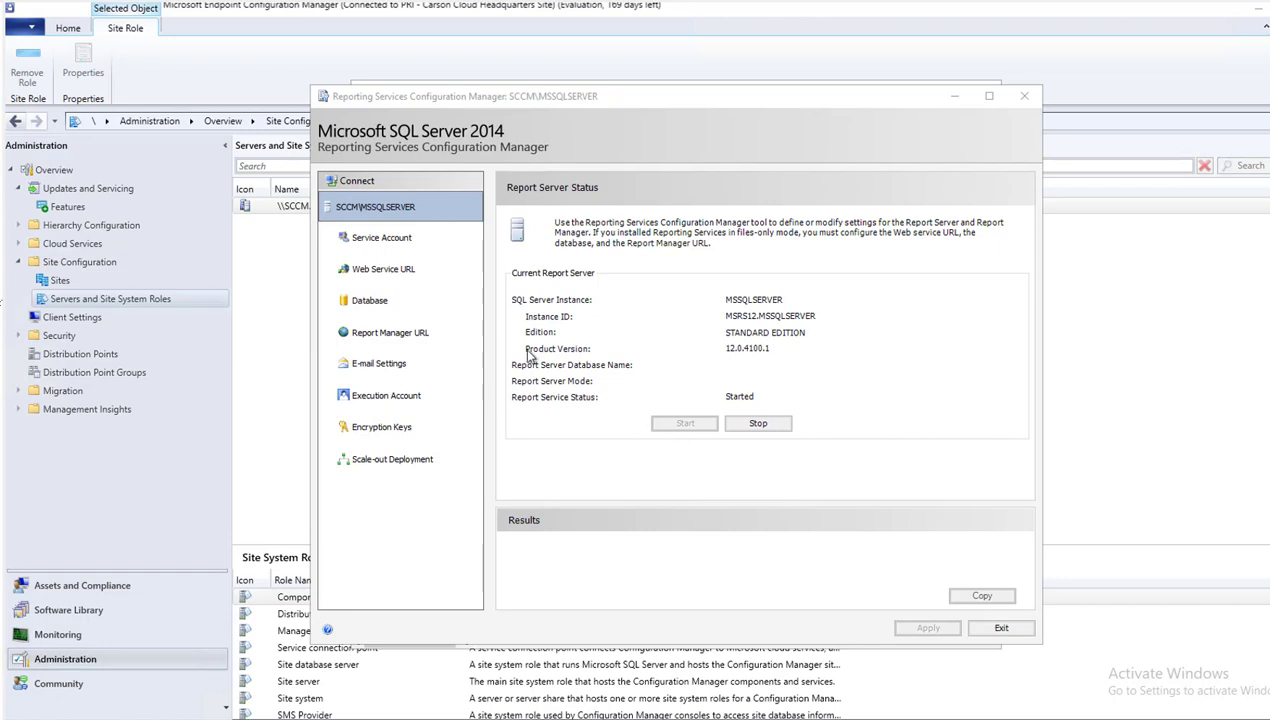
Step: Start creating a new report server database on server SCCM with Current User - Integrated Security authentication, and test the connection
{"action": "left_click", "coordinate": [381, 304]}
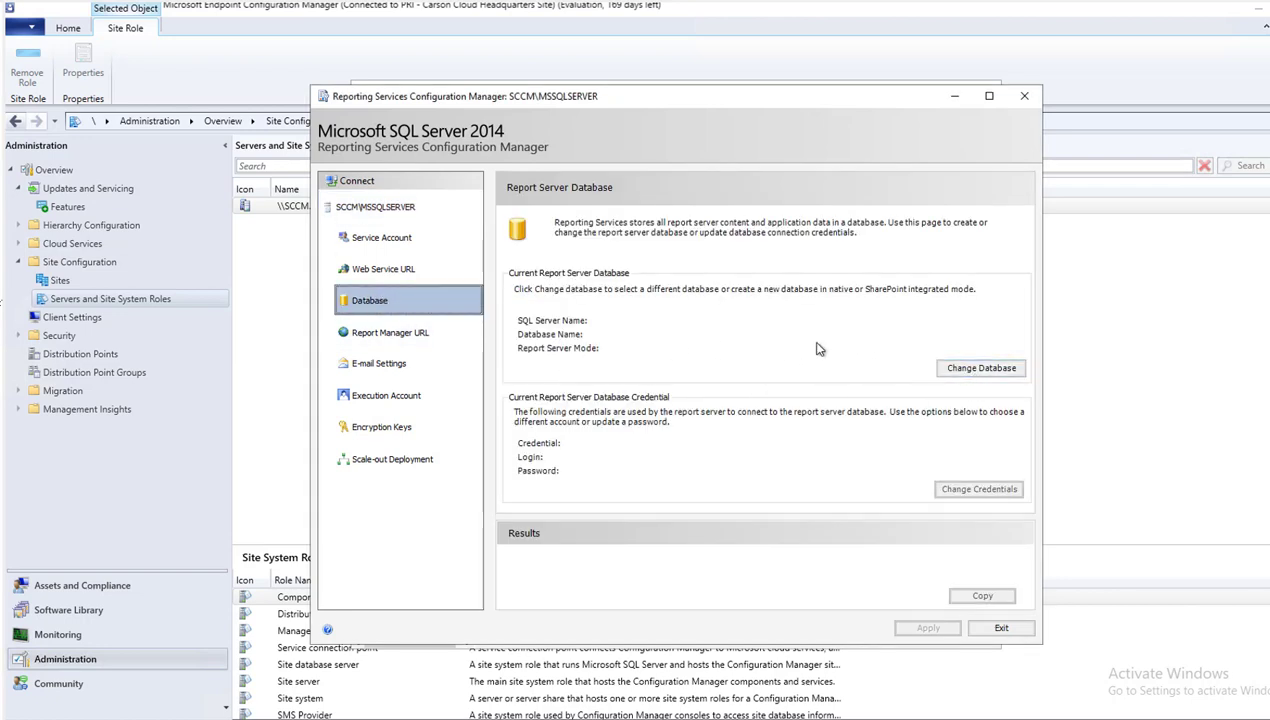
{"action": "left_click", "coordinate": [386, 271]}
{"action": "left_click", "coordinate": [376, 305]}
{"action": "left_click", "coordinate": [969, 372]}
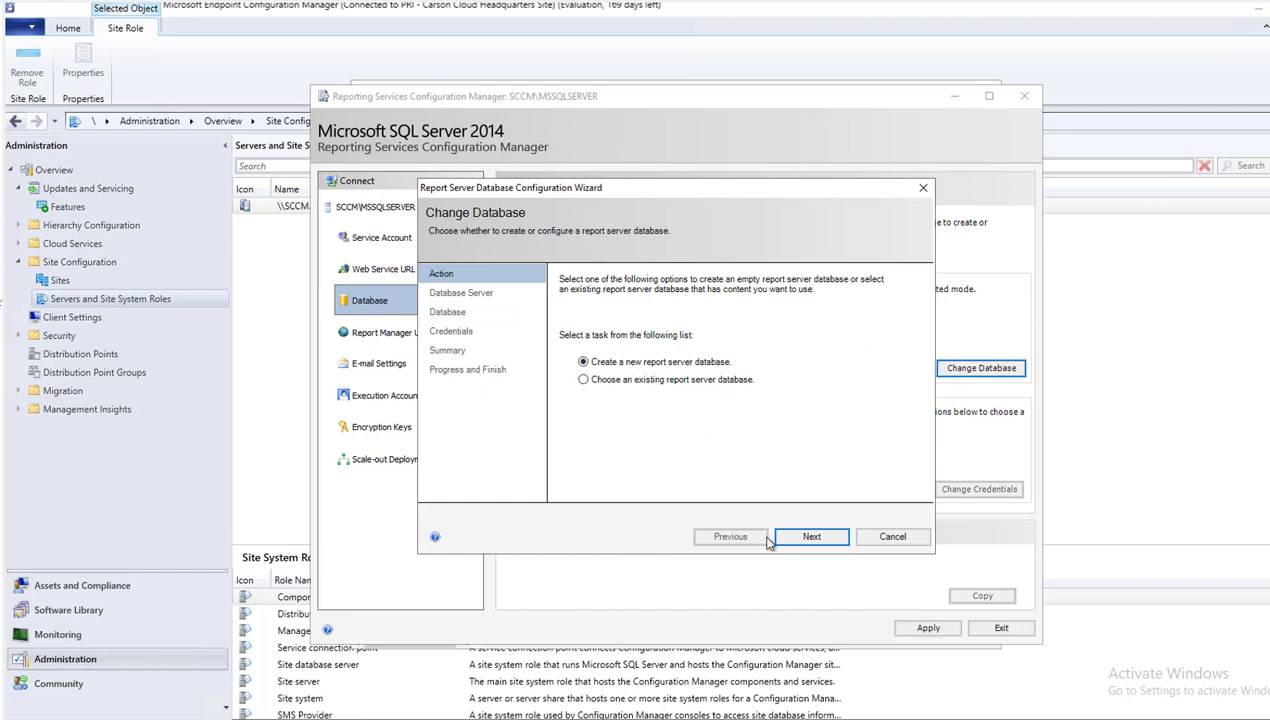
{"action": "left_click", "coordinate": [808, 537]}
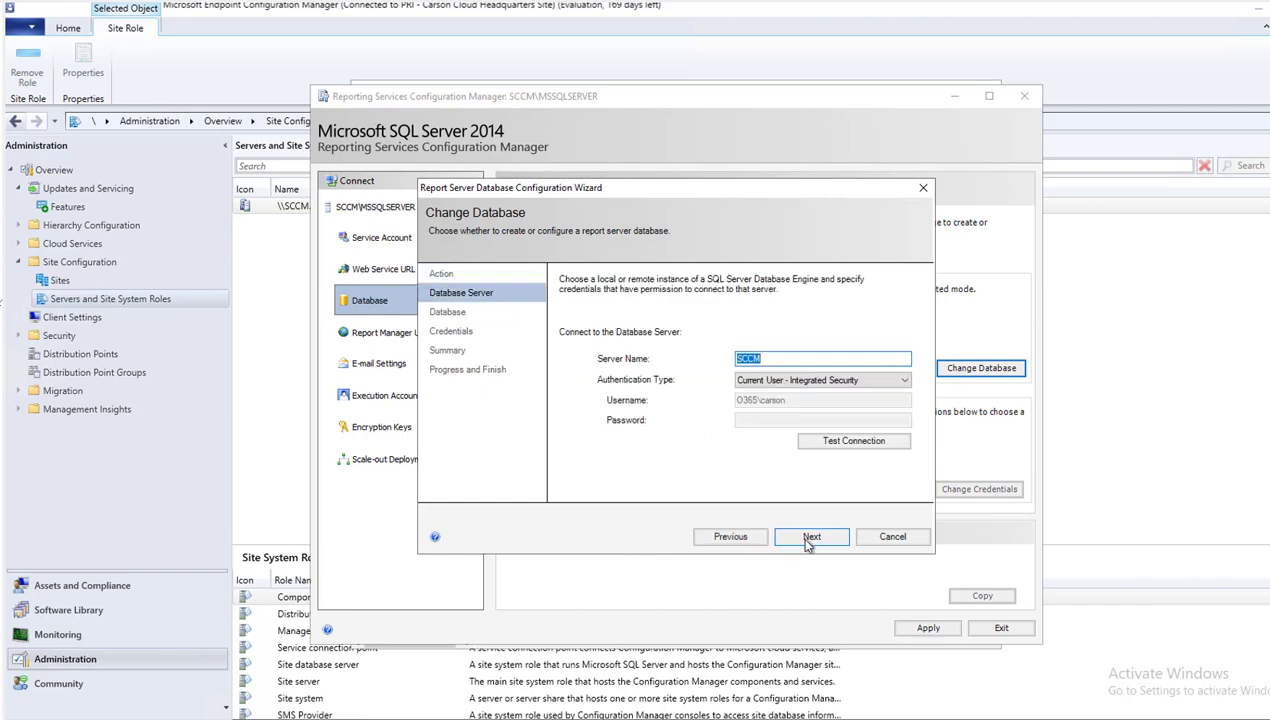
{"action": "left_click", "coordinate": [853, 442]}
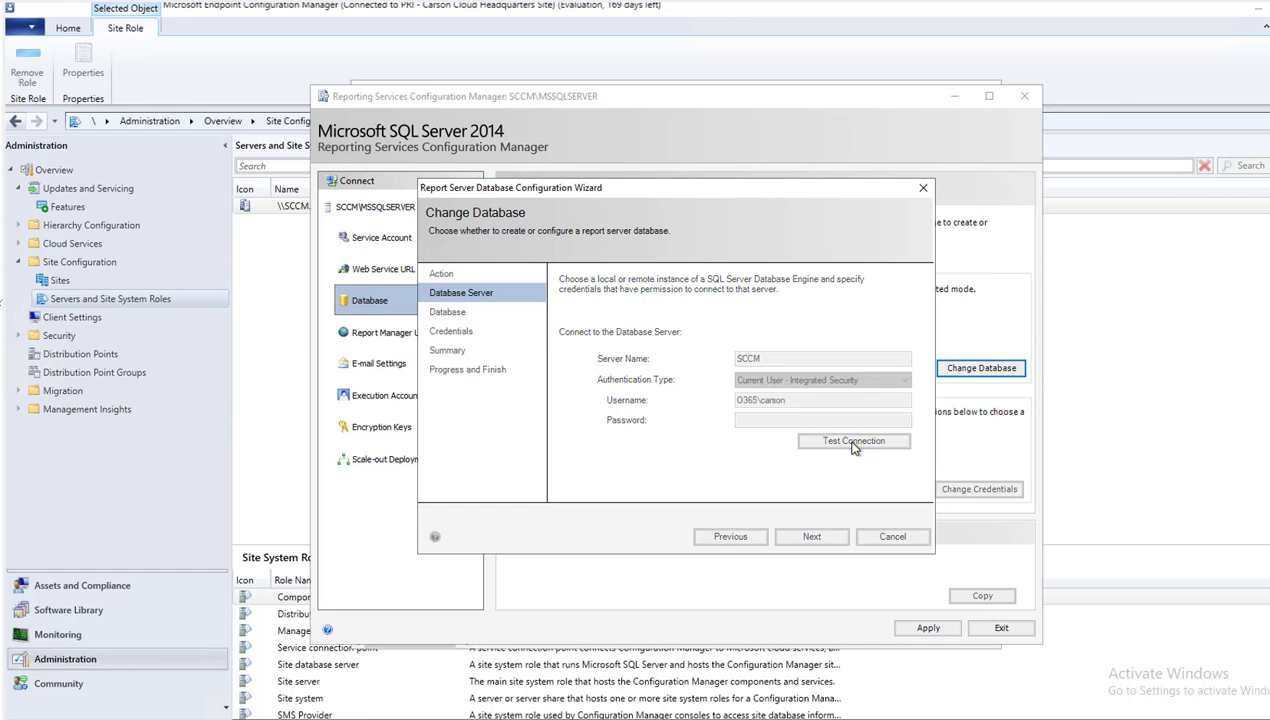
{"action": "left_click", "coordinate": [731, 426]}
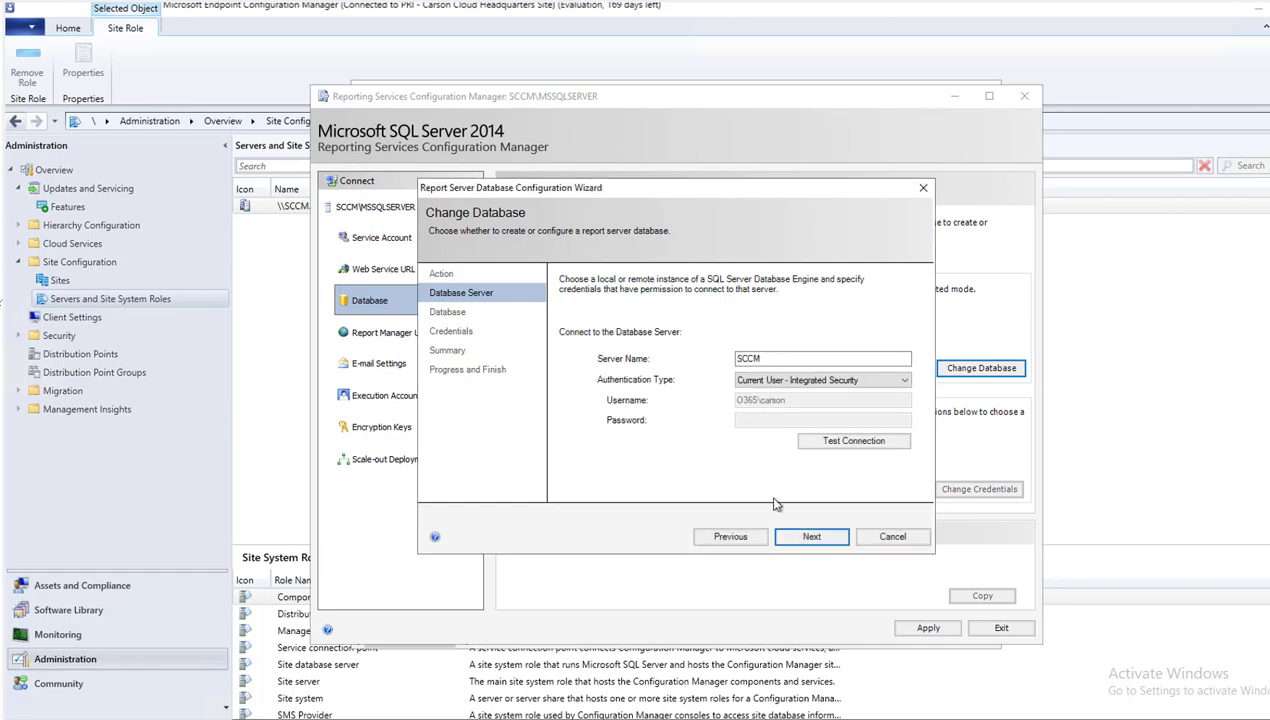
Step: Create the database as ReportServer in English (United States) with Service Credentials, and apply the report server database settings
{"action": "left_click", "coordinate": [808, 537]}
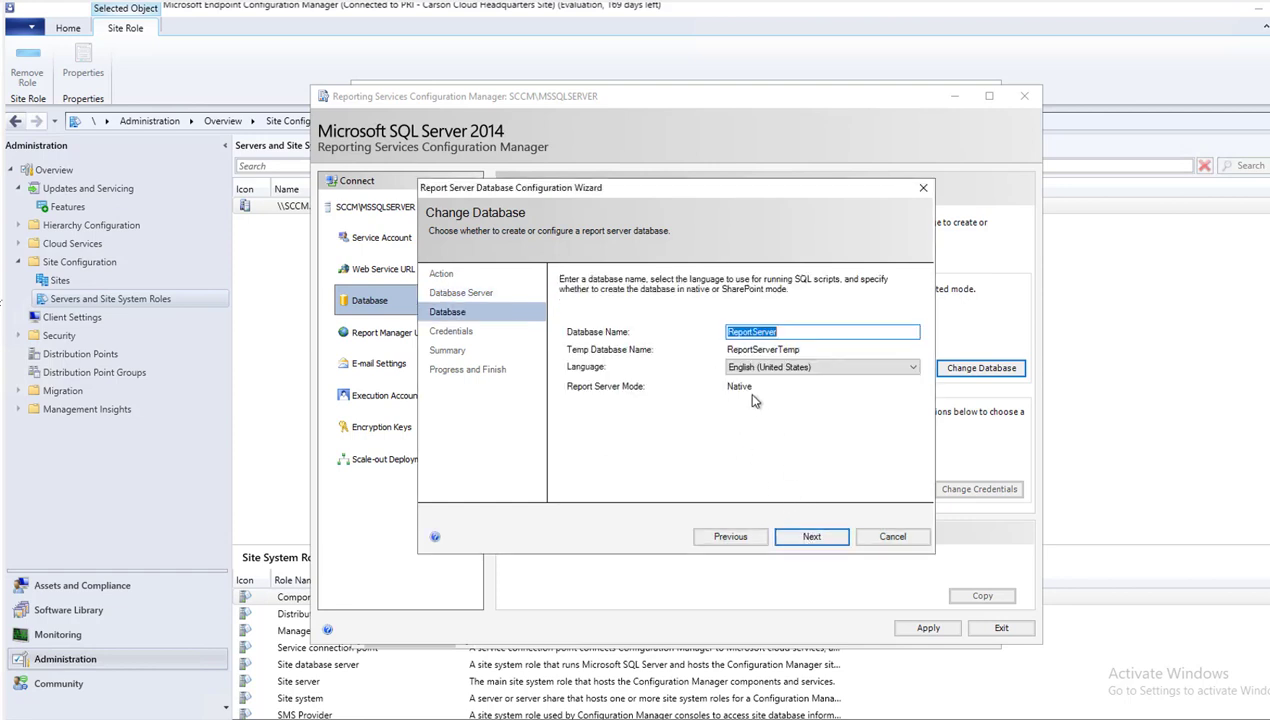
{"action": "left_click", "coordinate": [812, 538]}
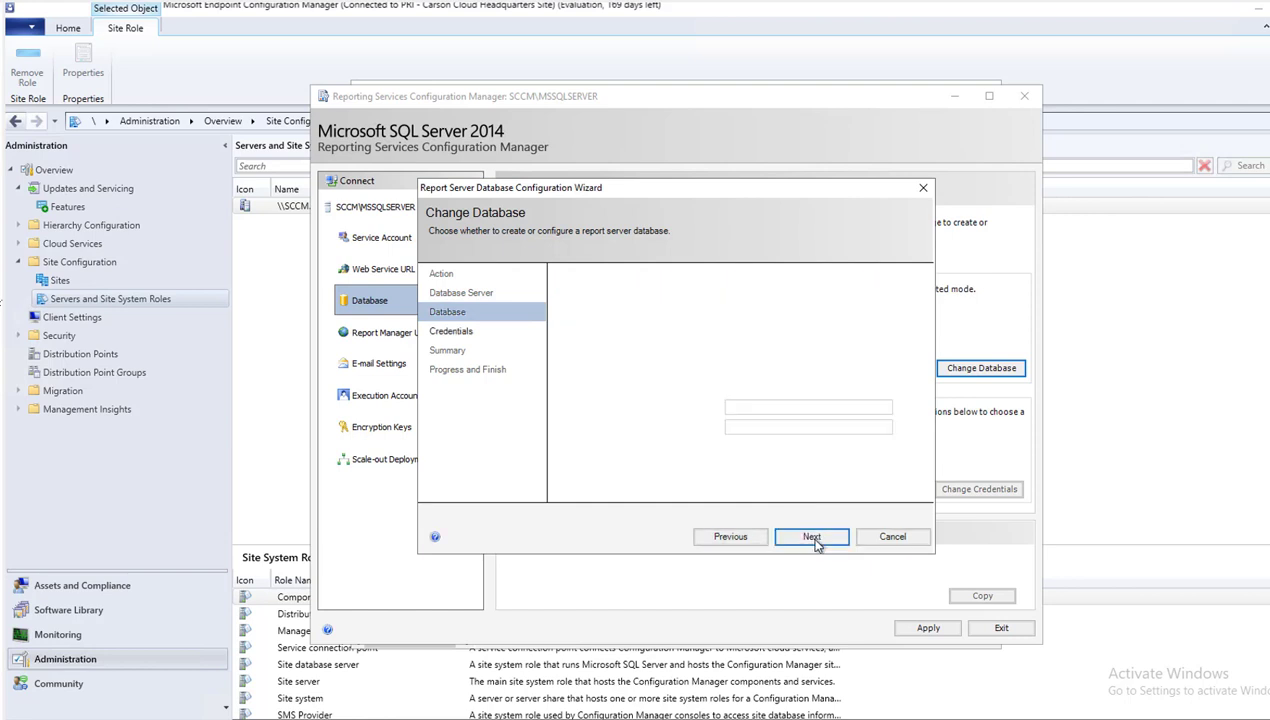
{"action": "left_click", "coordinate": [812, 538]}
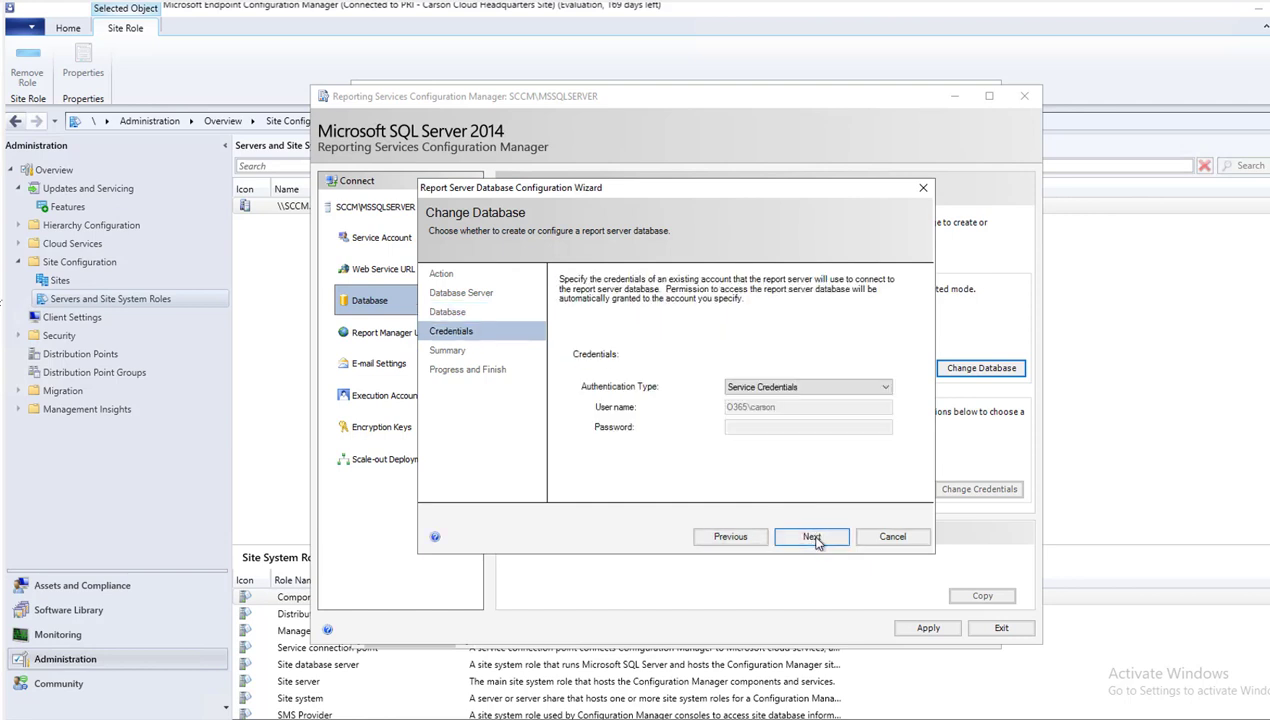
{"action": "left_click", "coordinate": [812, 538]}
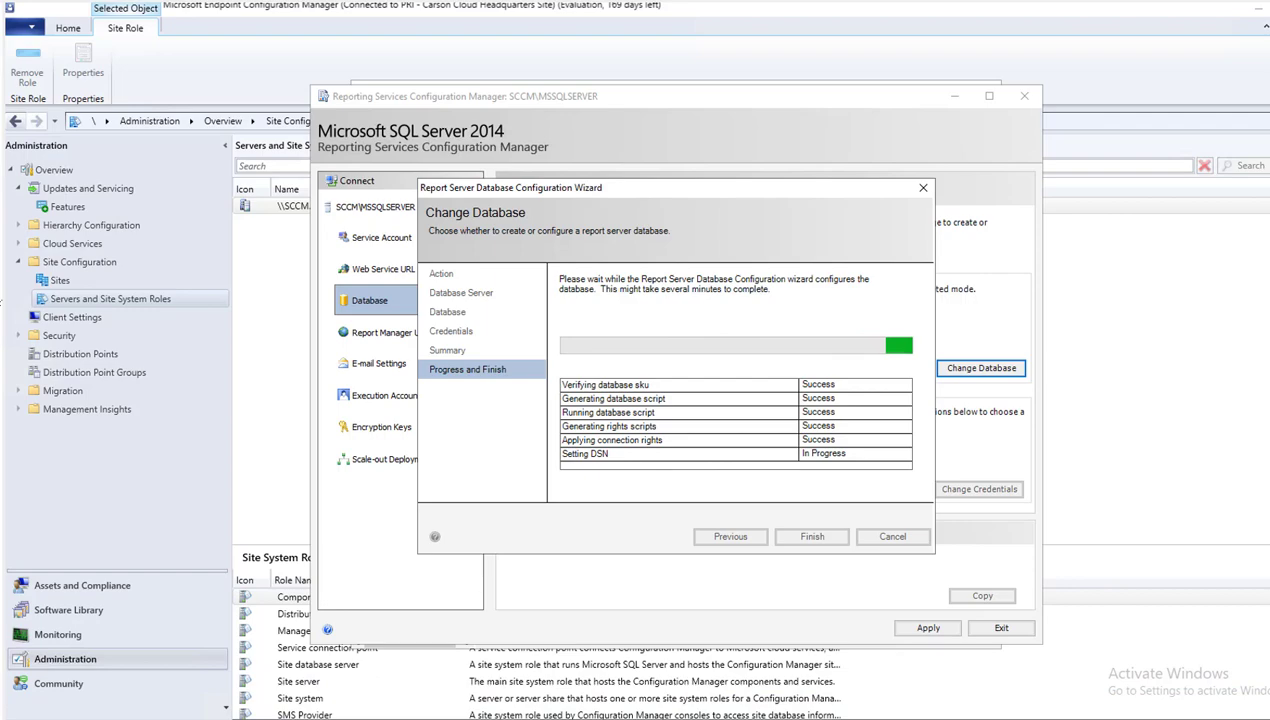
{"action": "mouse_move", "coordinate": [210, 716]}
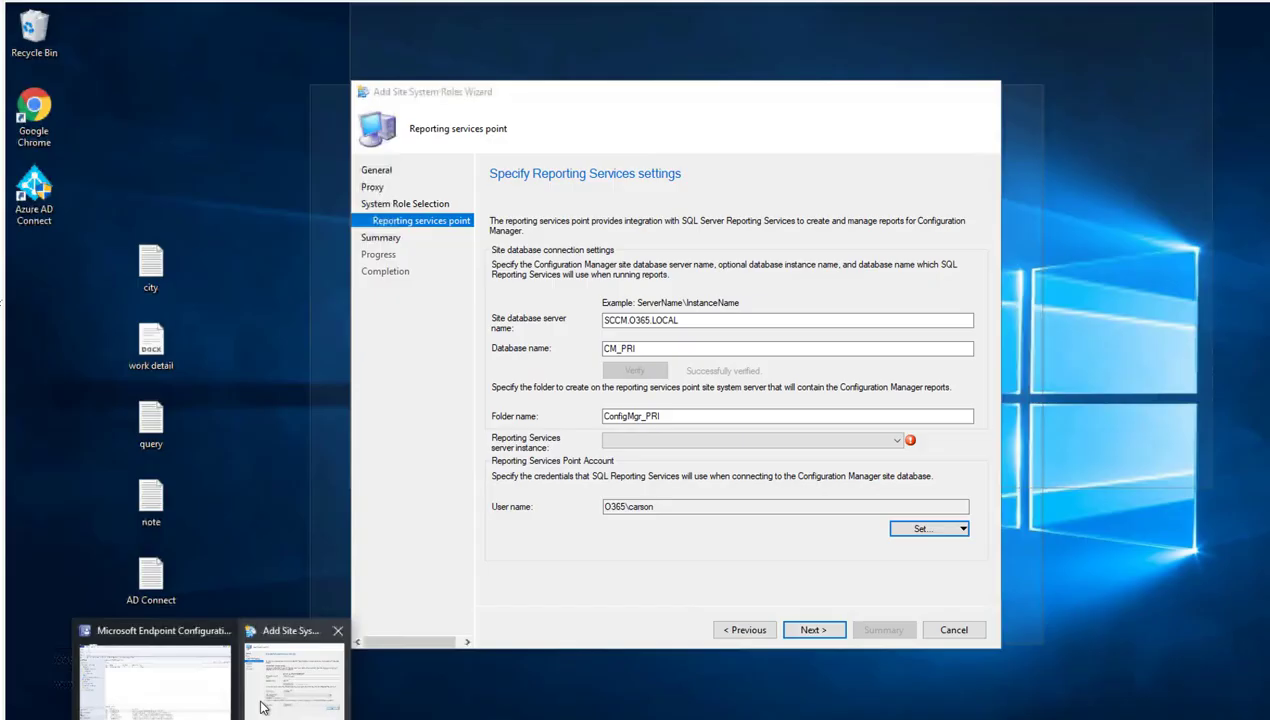
{"action": "left_click", "coordinate": [262, 708]}
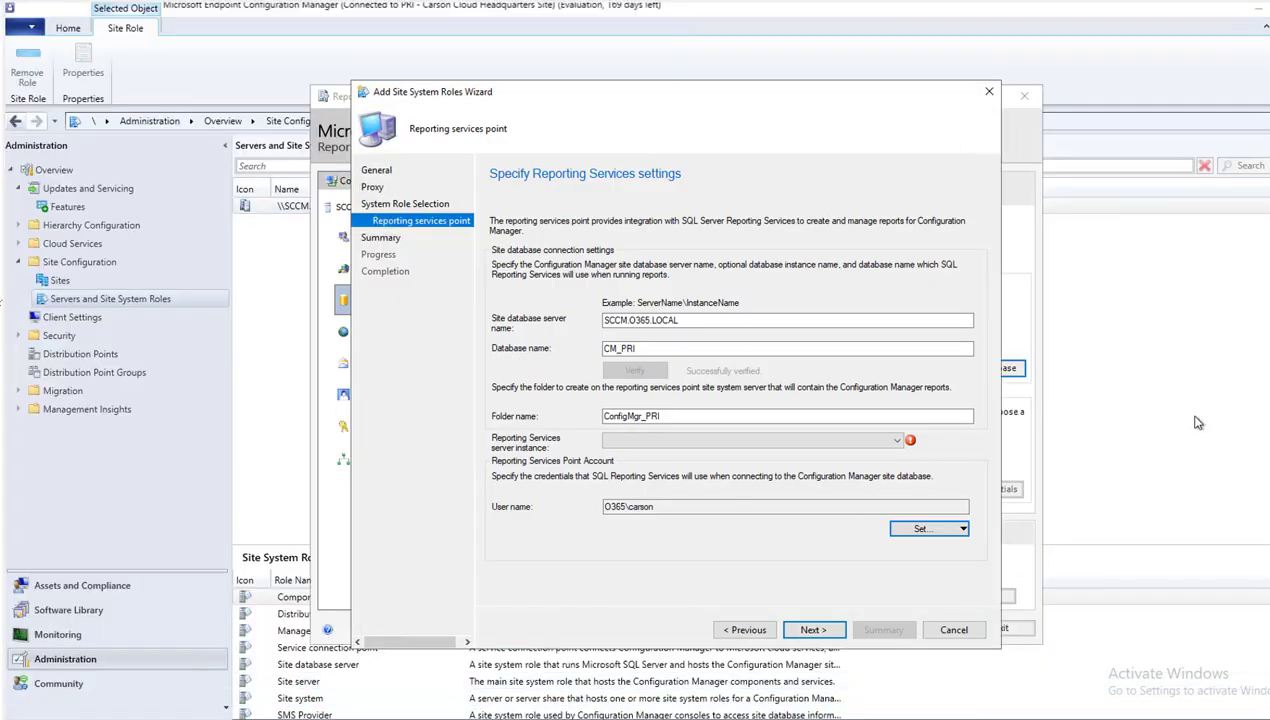
{"action": "left_click", "coordinate": [413, 717]}
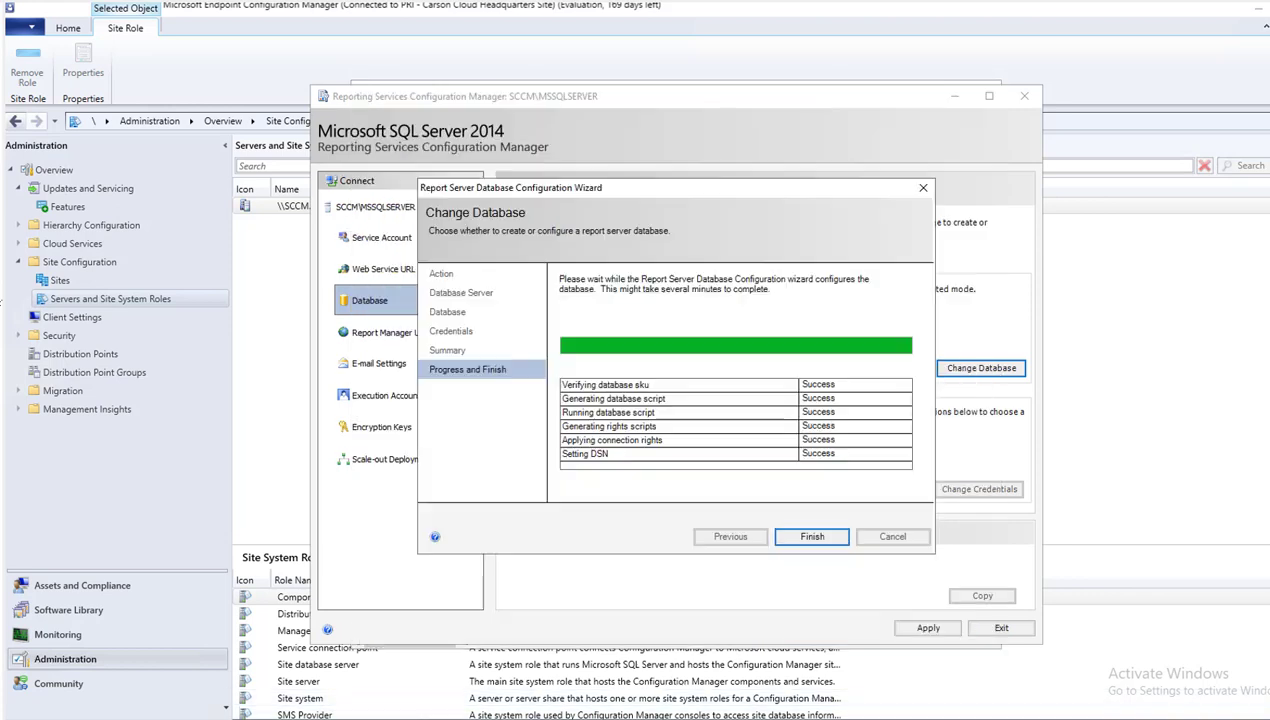
{"action": "left_click", "coordinate": [812, 540]}
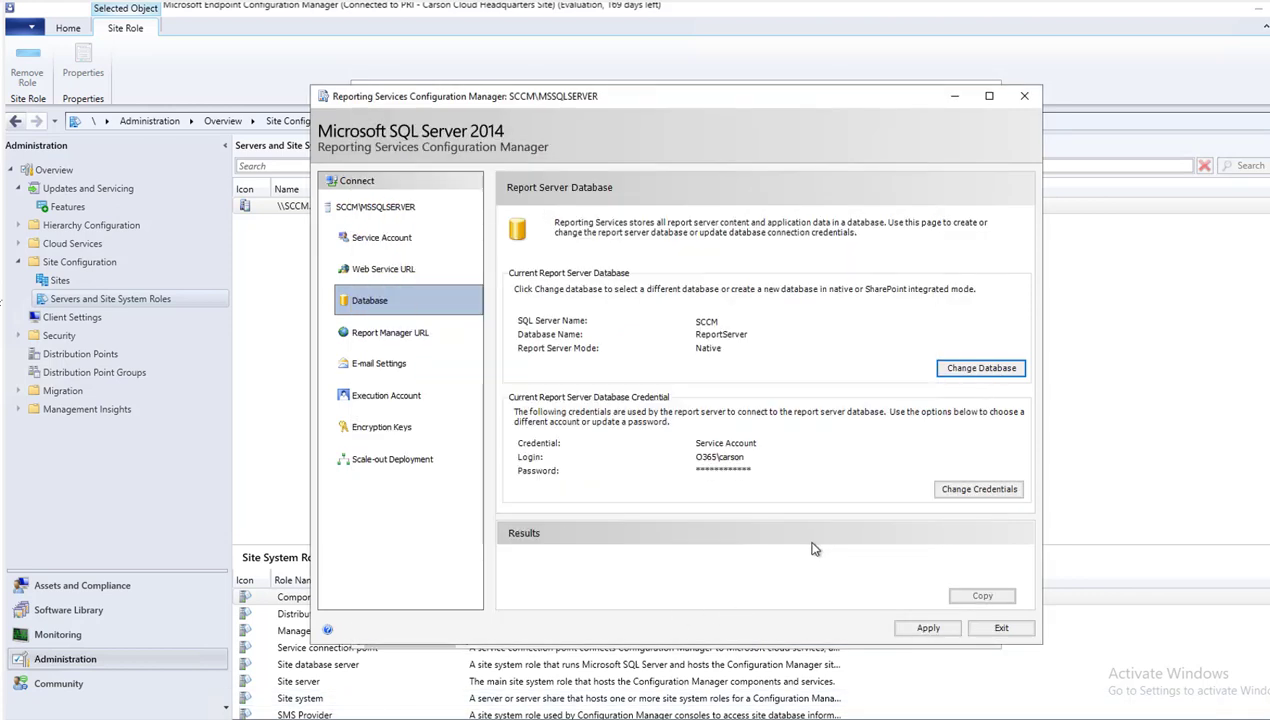
{"action": "left_click", "coordinate": [930, 628]}
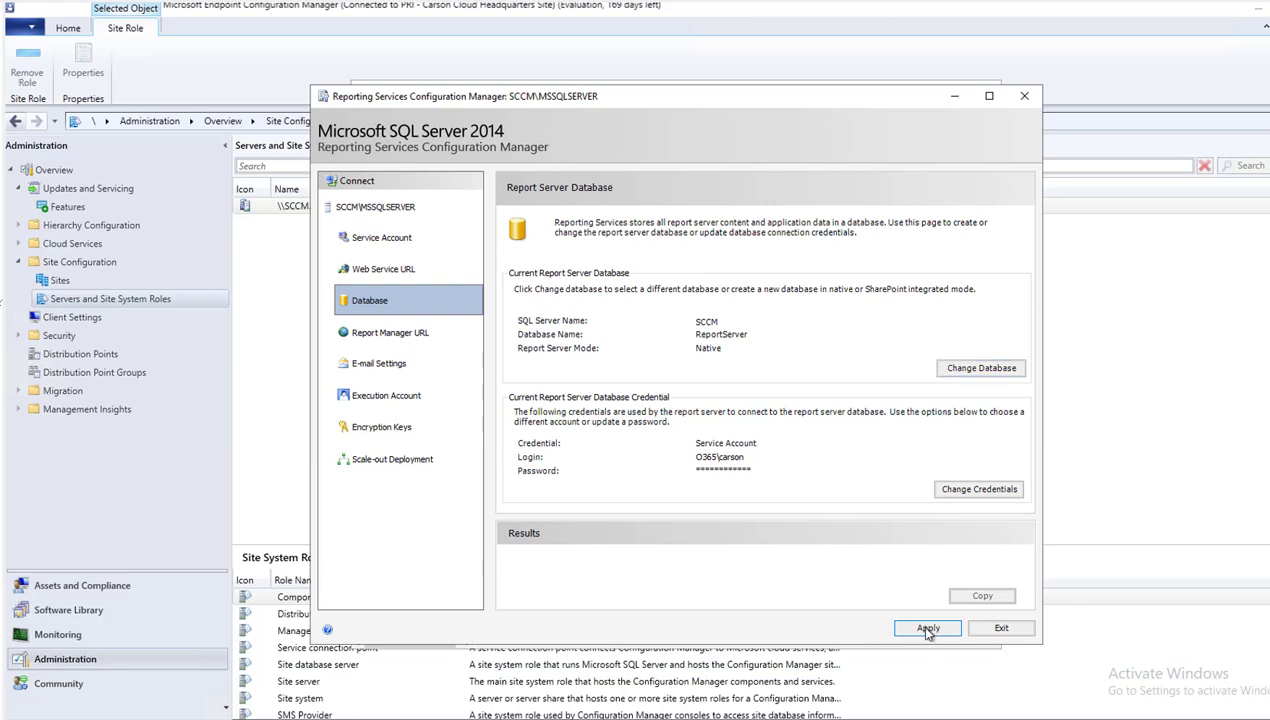
Step: Check the Report Manager URL settings against the report server's database settings
{"action": "left_click_drag", "start_coordinate": [641, 111], "coordinate": [686, 102]}
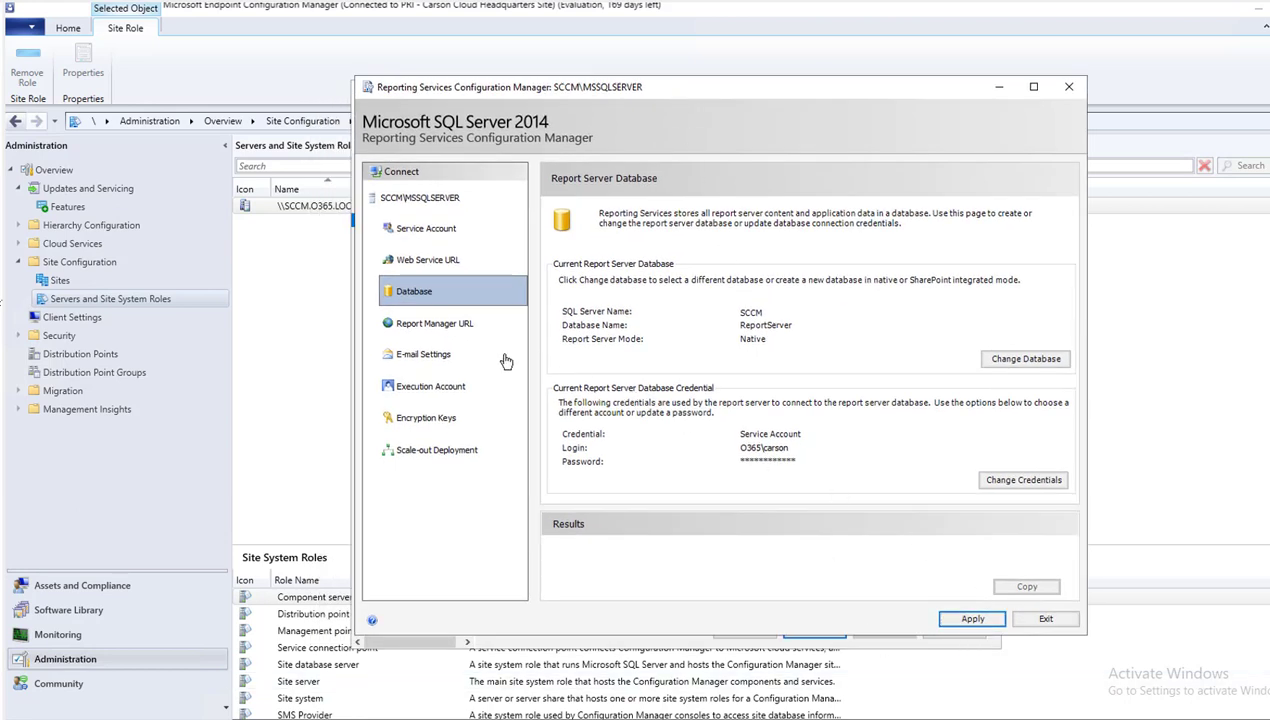
{"action": "left_click", "coordinate": [458, 323]}
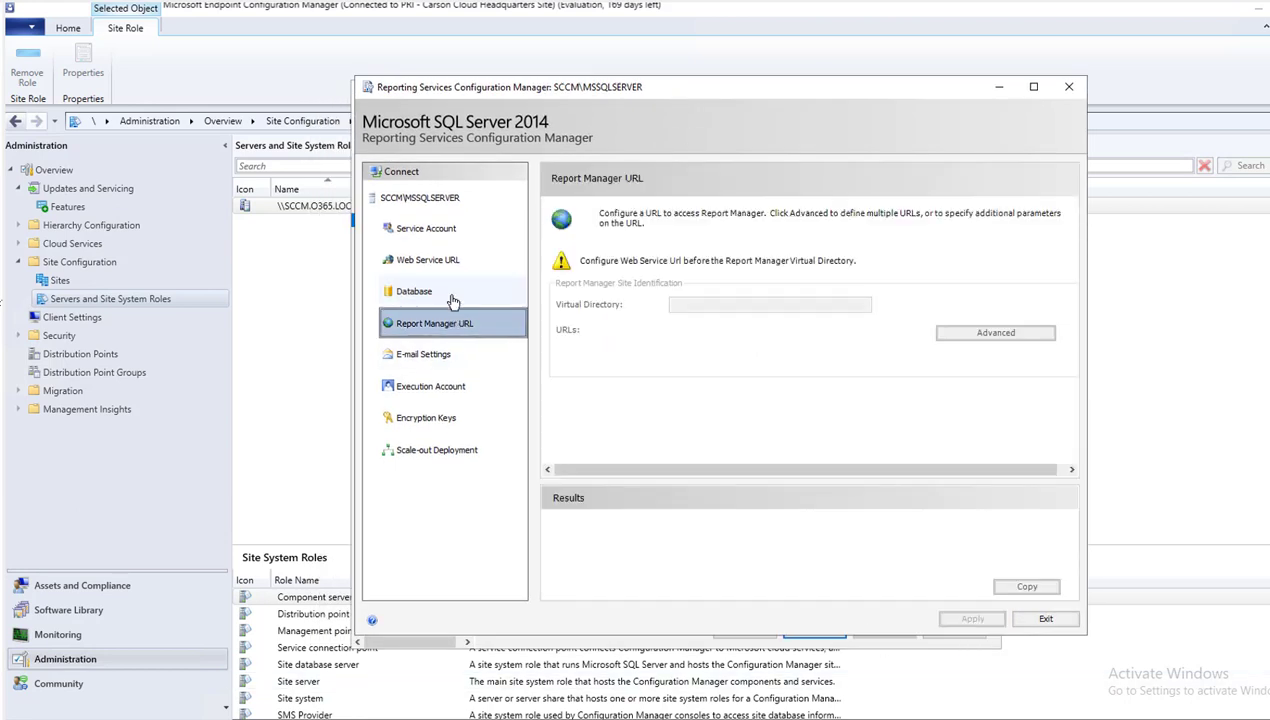
{"action": "left_click", "coordinate": [436, 296]}
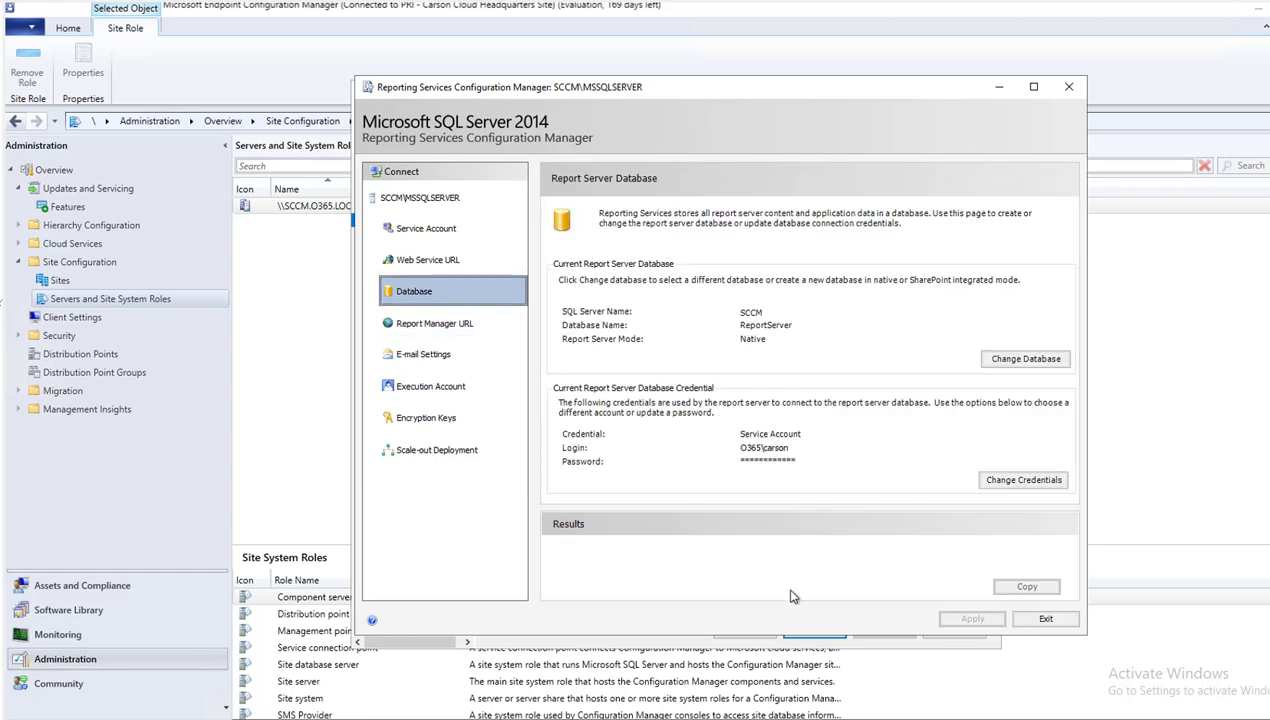
{"action": "left_click", "coordinate": [462, 323]}
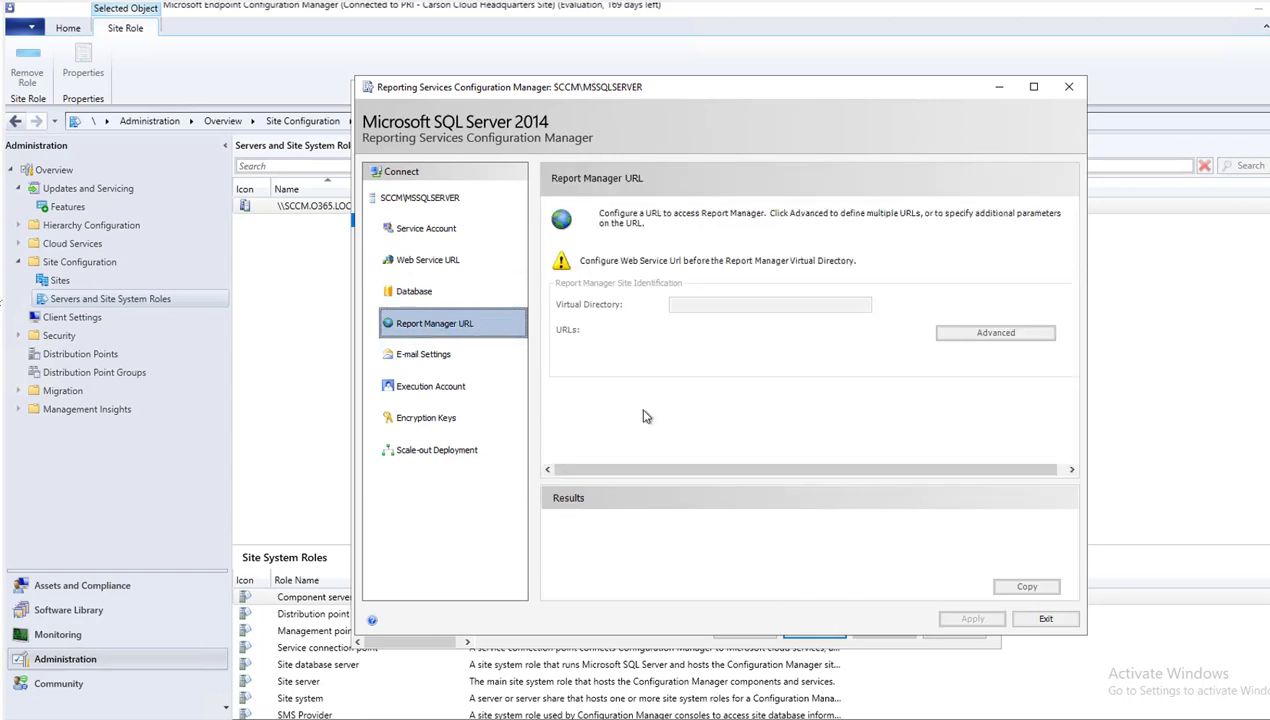
Step: Return to the Add Site System Roles Wizard, recheck the Reporting Services server instance choices, and discard the wizard
{"action": "left_click", "coordinate": [1045, 619]}
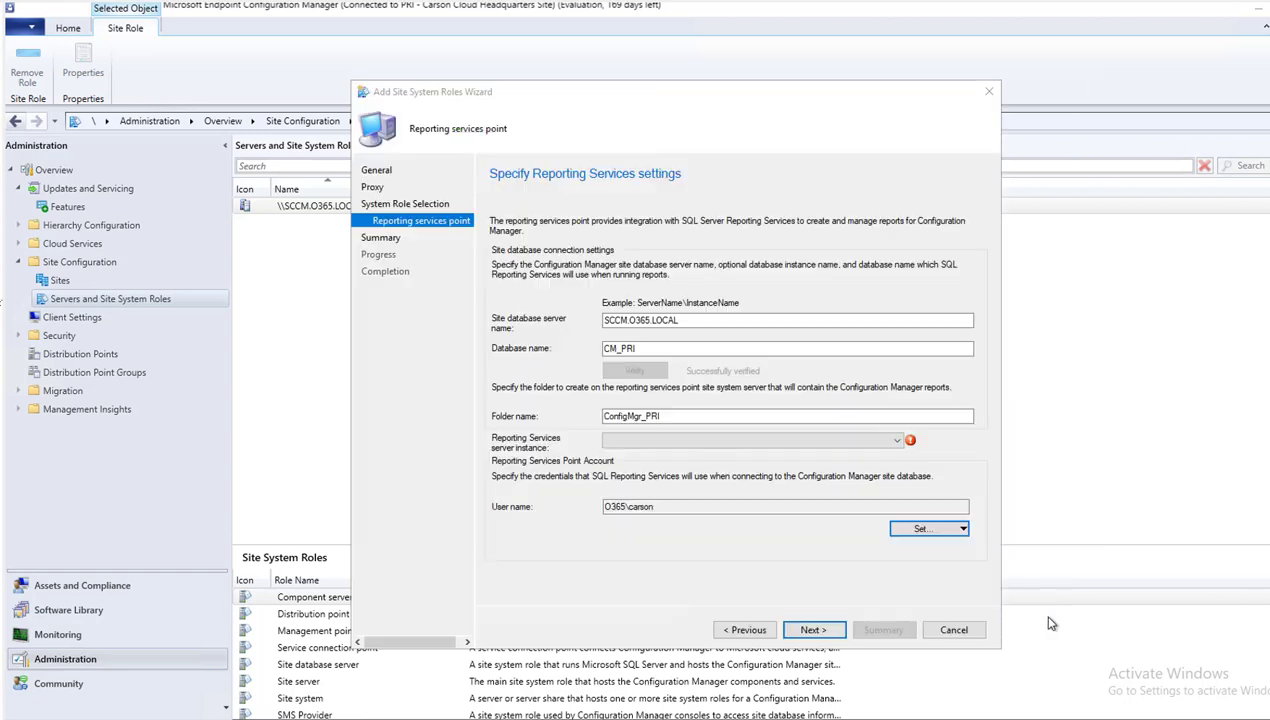
{"action": "left_click", "coordinate": [895, 443]}
{"action": "left_click", "coordinate": [752, 633]}
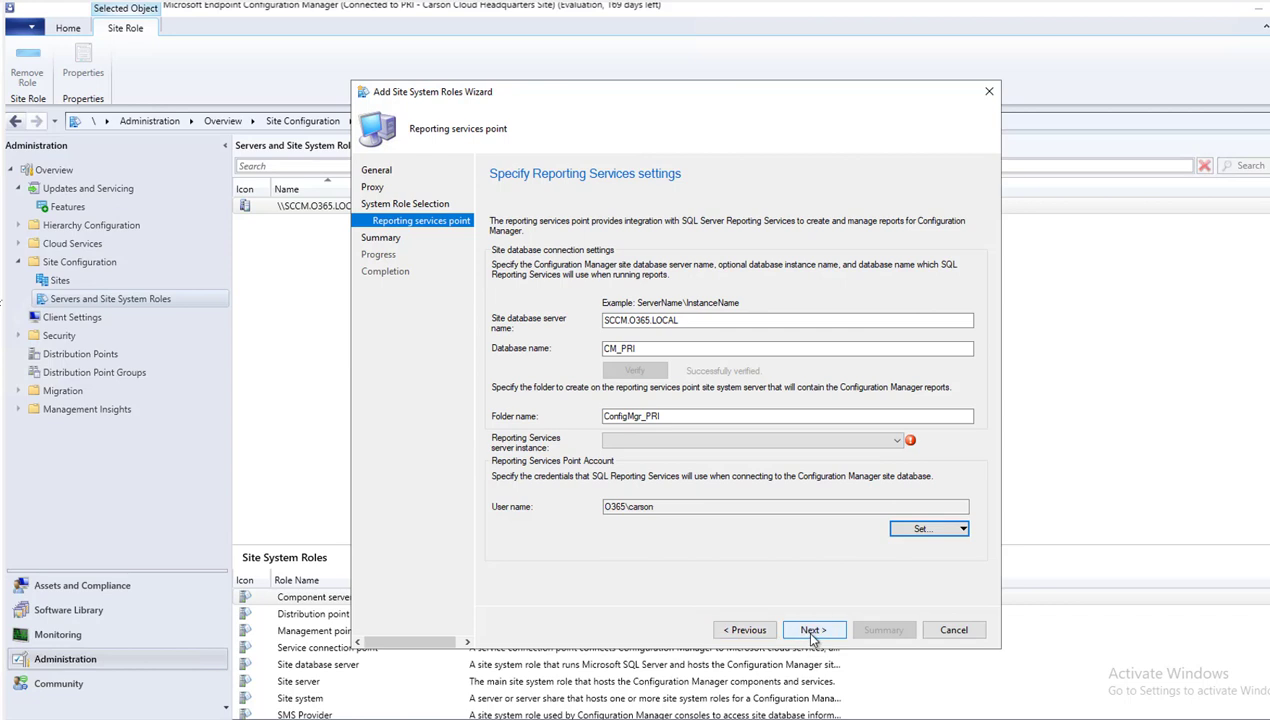
{"action": "left_click", "coordinate": [748, 633]}
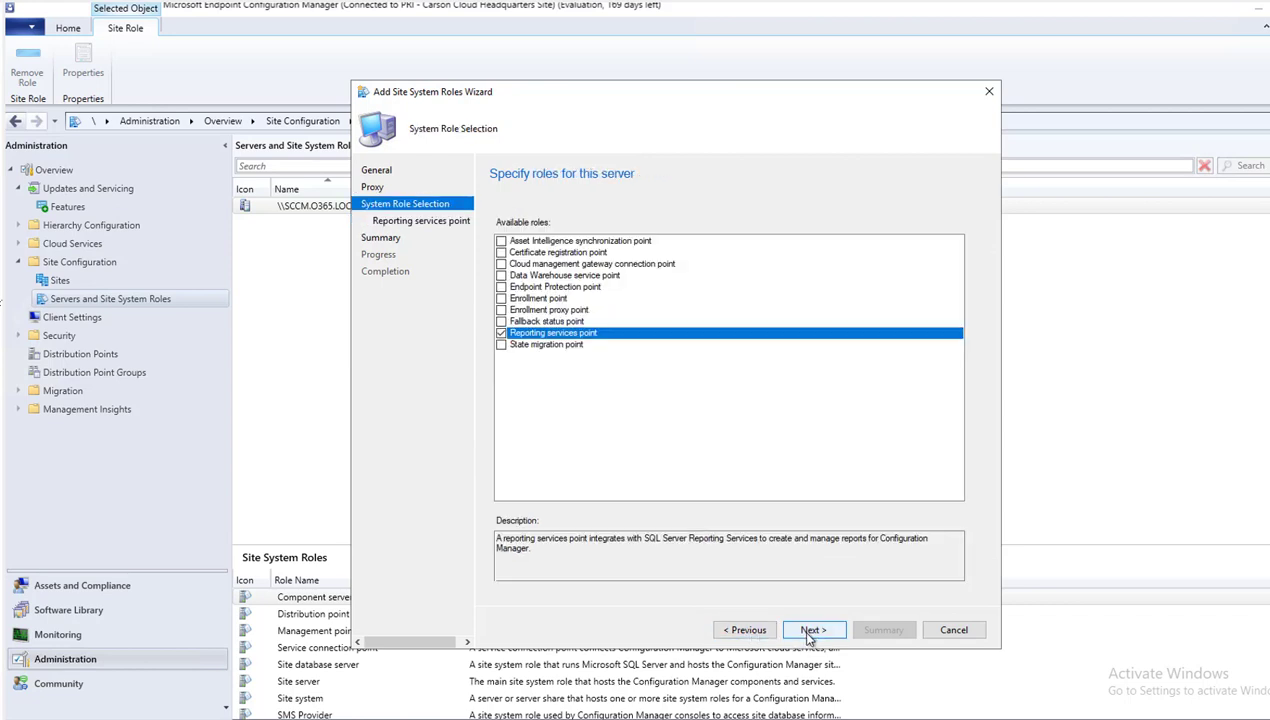
{"action": "left_click", "coordinate": [810, 633]}
{"action": "left_click", "coordinate": [873, 443]}
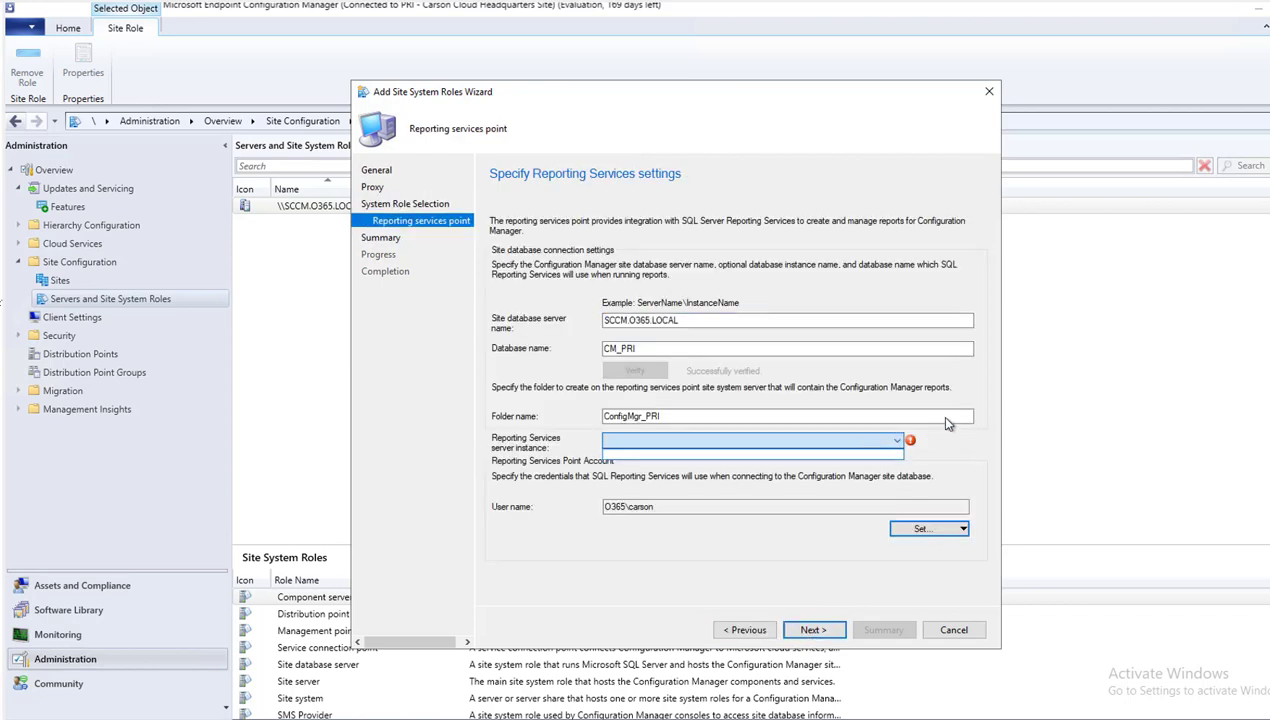
{"action": "left_click", "coordinate": [955, 629]}
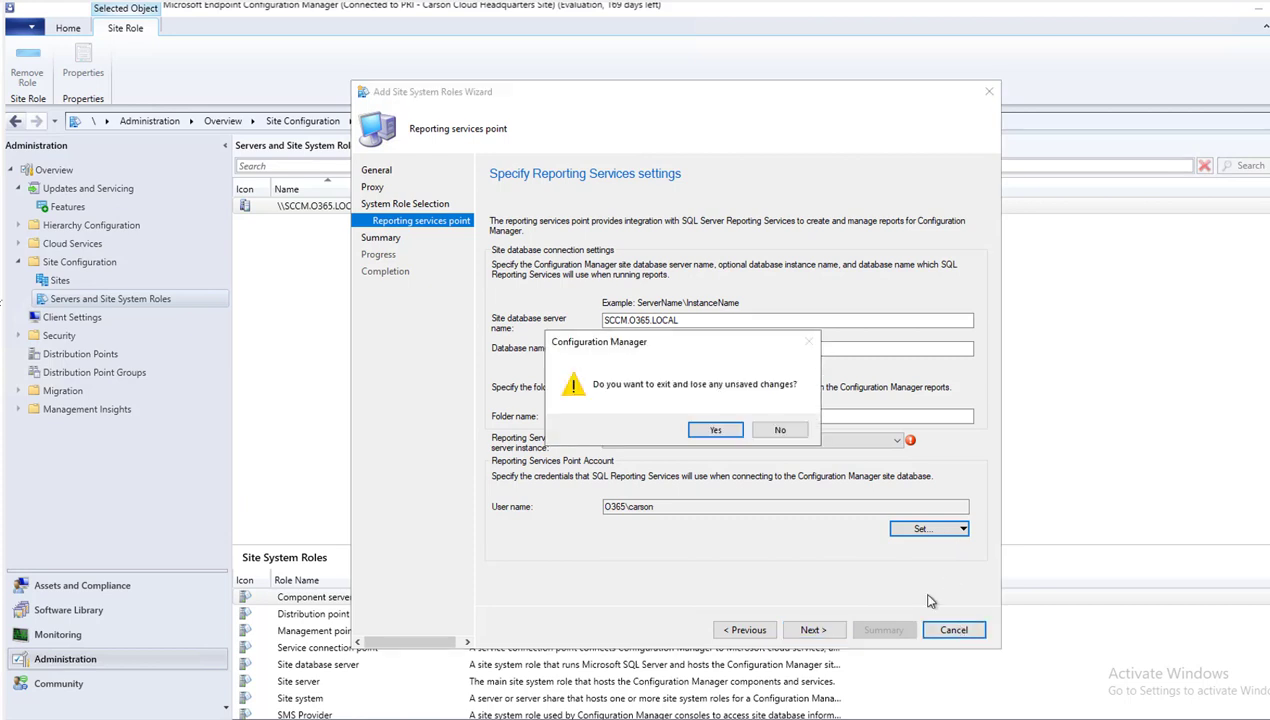
{"action": "left_click", "coordinate": [716, 430]}
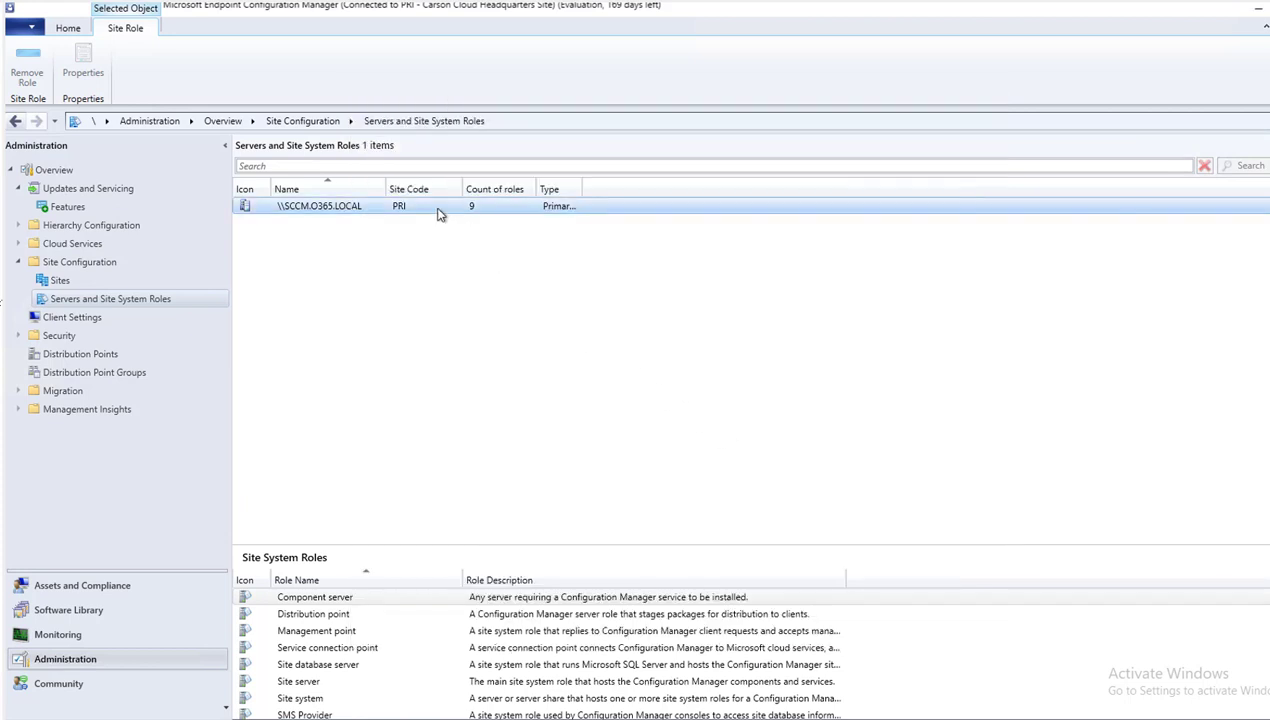
Step: Restart the Add Site System Roles Wizard for \\SCCM.O365.LOCAL and select the Reporting services point role
{"action": "right_click", "coordinate": [437, 208]}
{"action": "left_click", "coordinate": [519, 220]}
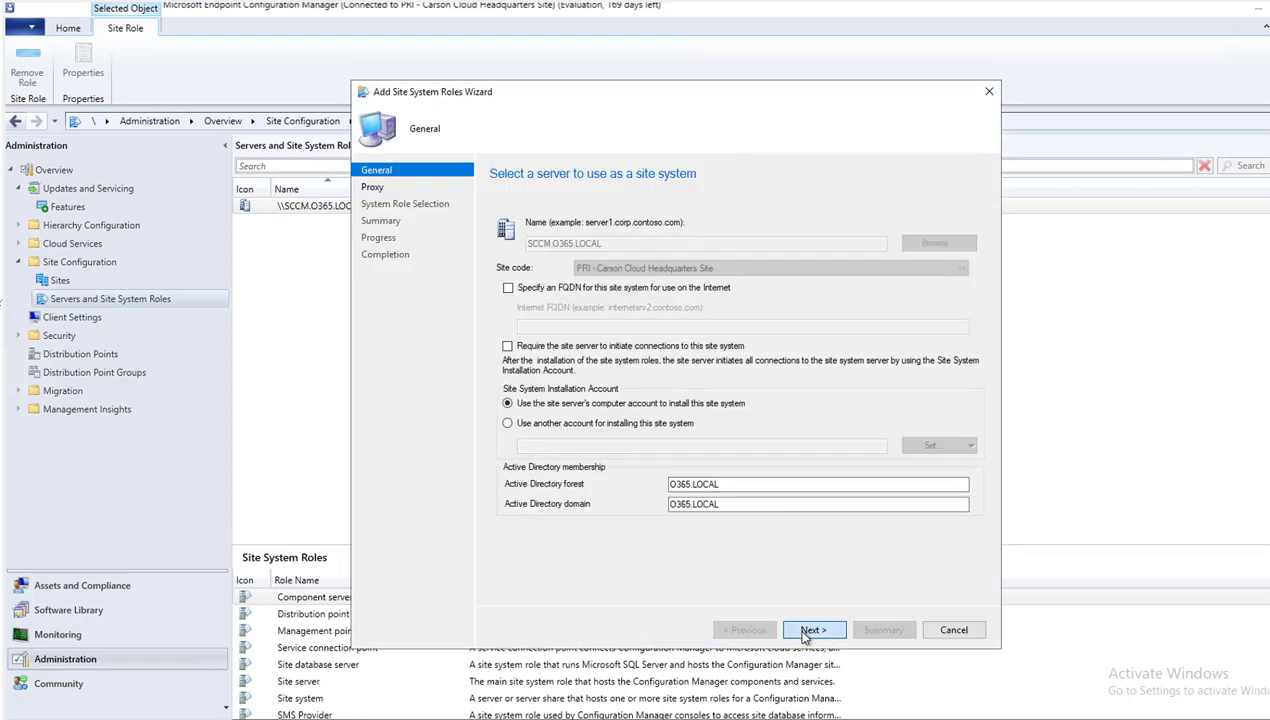
{"action": "left_click", "coordinate": [806, 630]}
{"action": "left_click", "coordinate": [810, 631]}
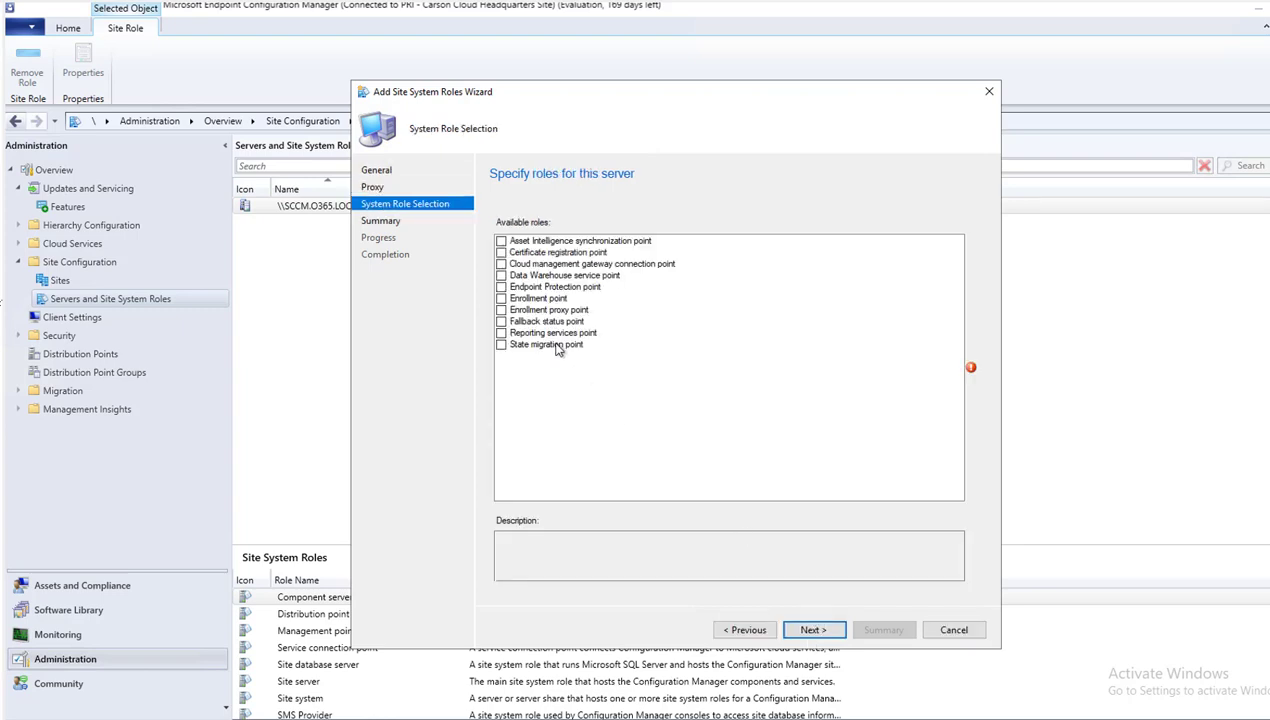
{"action": "left_click", "coordinate": [502, 337]}
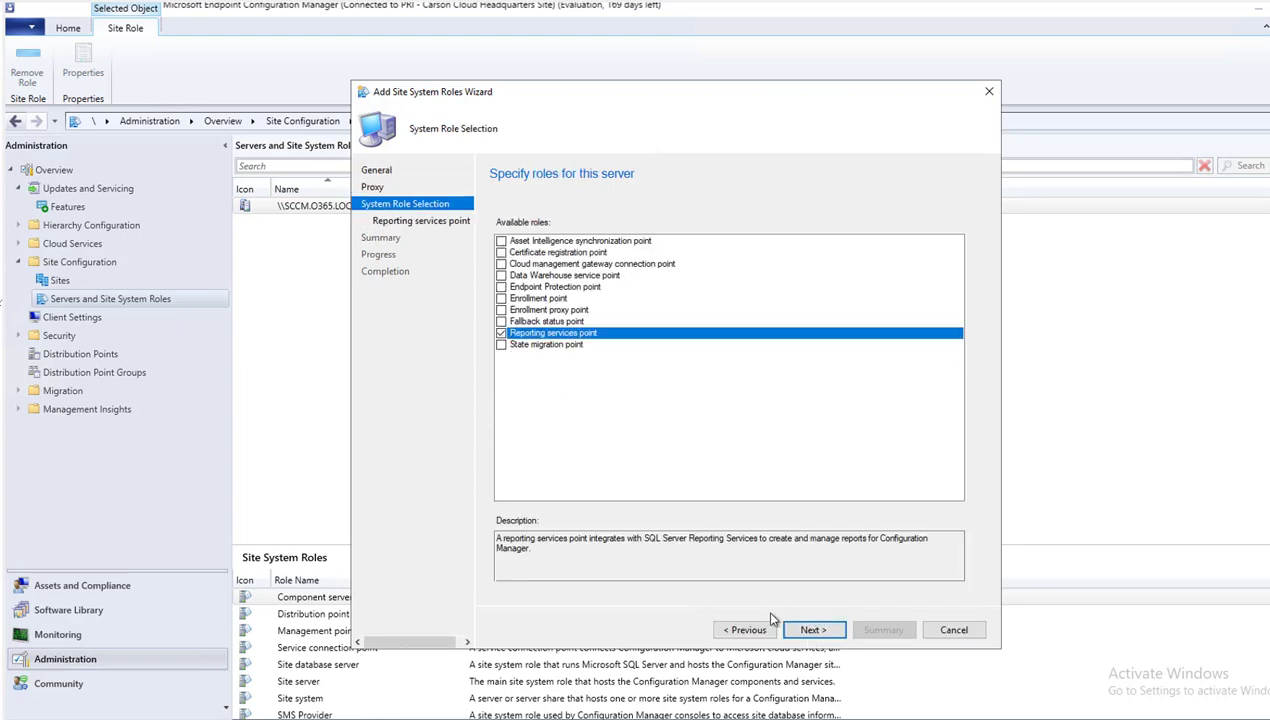
{"action": "left_click", "coordinate": [808, 631]}
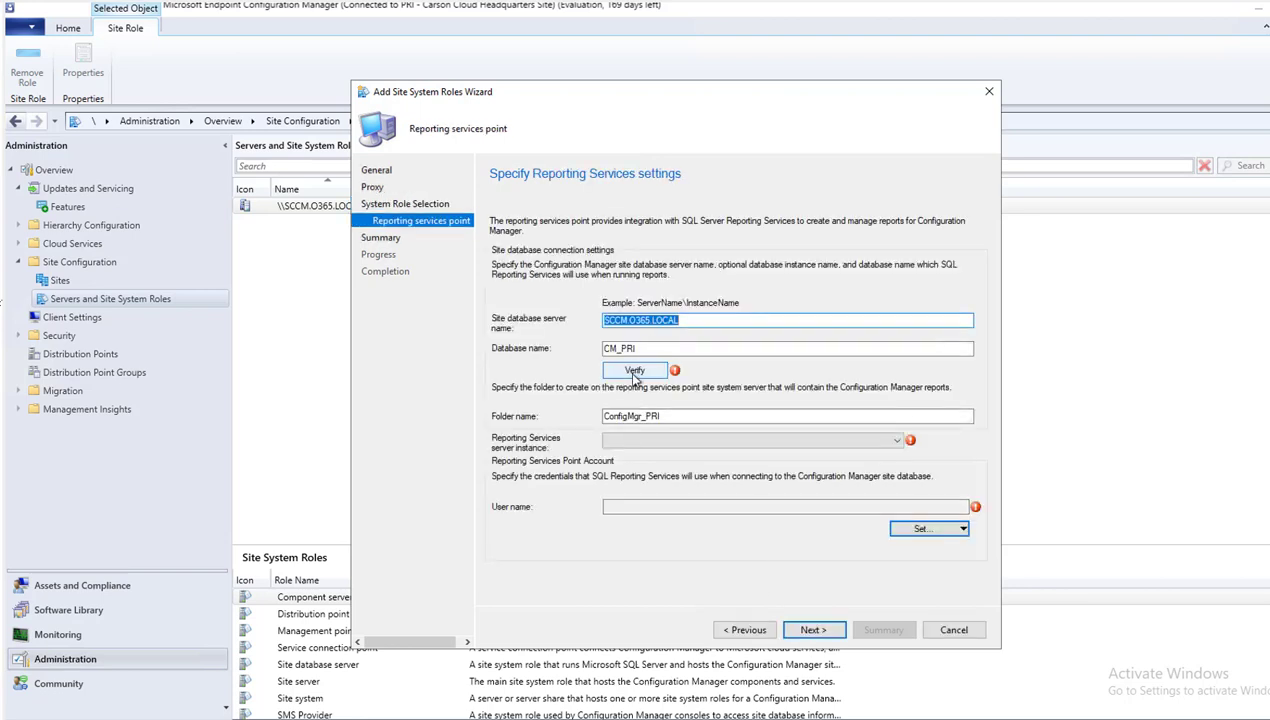
Step: Verify the connection to site database CM_PRI on SCCM.O365.LOCAL and try to choose a Reporting Services server instance
{"action": "left_click", "coordinate": [633, 372]}
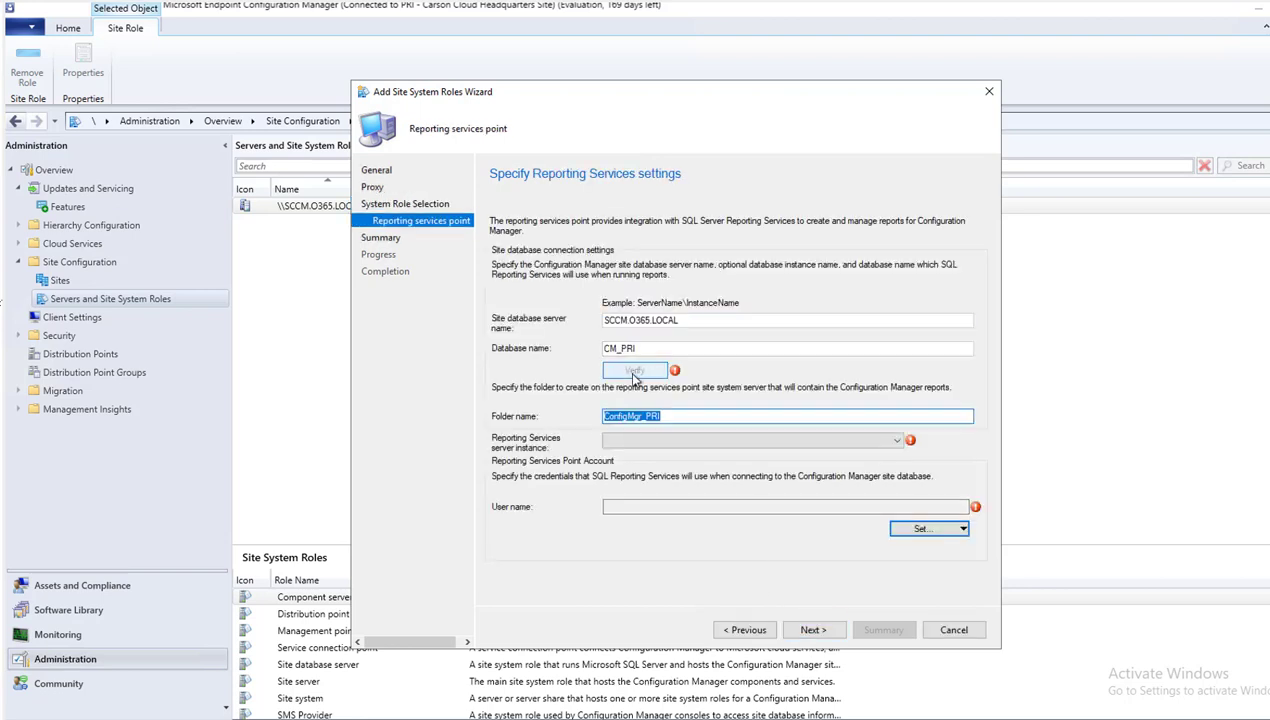
{"action": "left_click", "coordinate": [738, 442]}
{"action": "left_click", "coordinate": [738, 442]}
{"action": "left_click", "coordinate": [738, 442]}
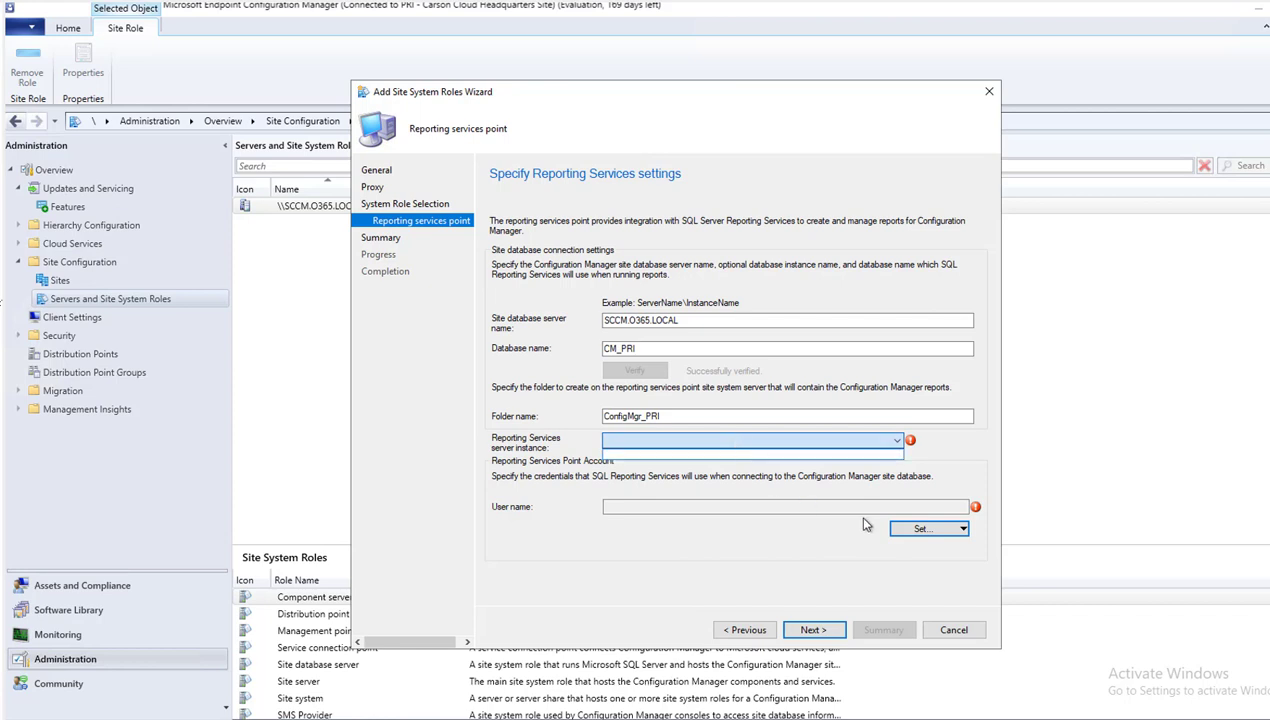
Step: Assign the existing account as the Reporting Services Point Account and try to continue past the Reporting Services settings
{"action": "left_click", "coordinate": [927, 535]}
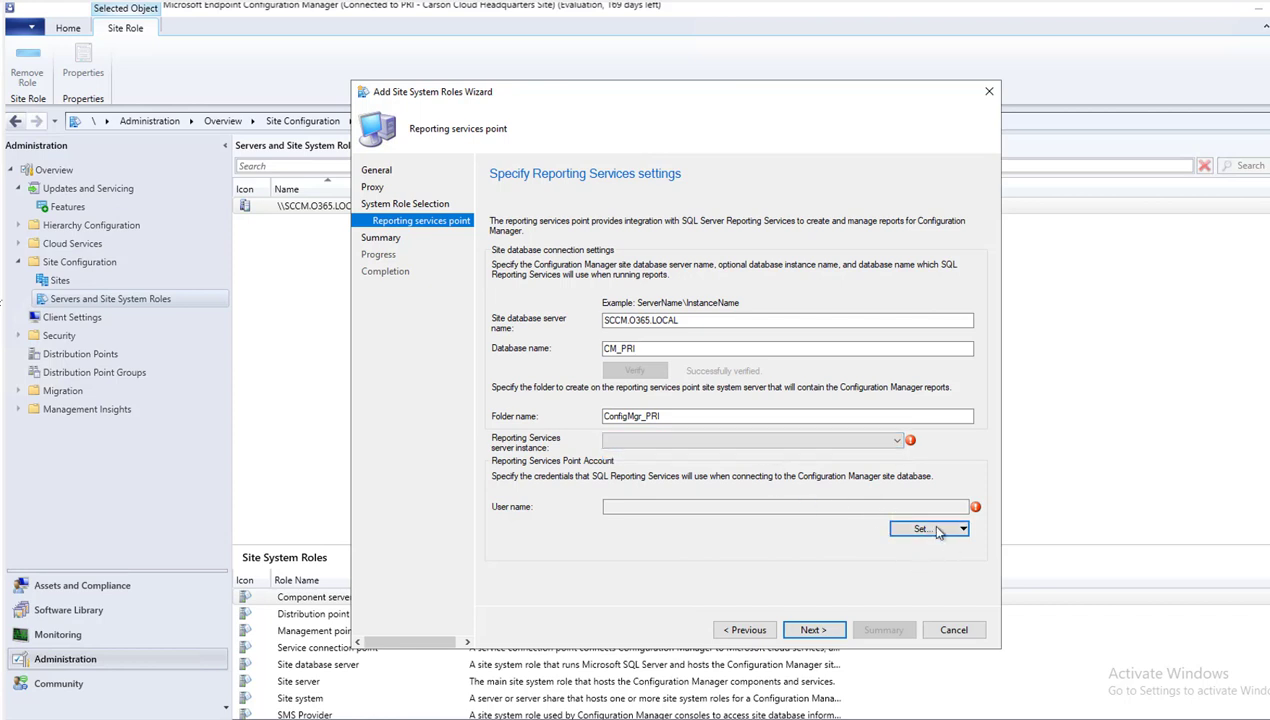
{"action": "left_click", "coordinate": [936, 530]}
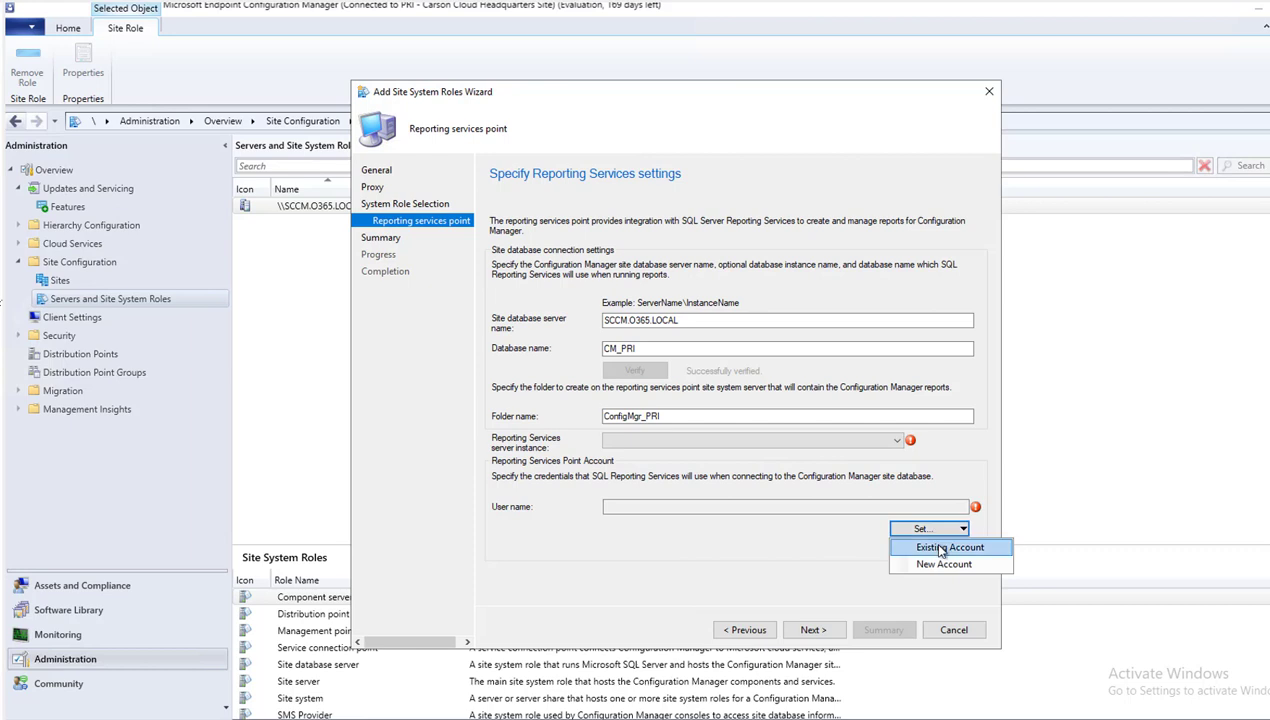
{"action": "left_click", "coordinate": [936, 546]}
{"action": "double_click", "coordinate": [527, 322]}
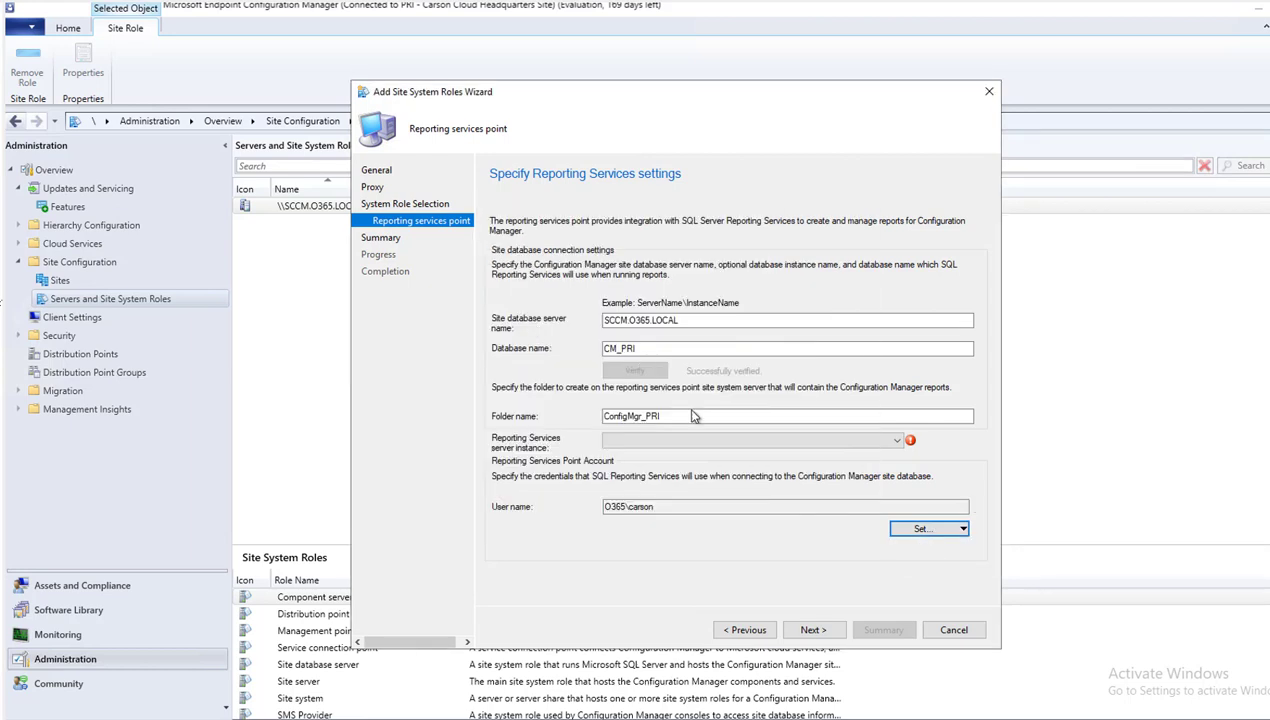
{"action": "left_click", "coordinate": [822, 630]}
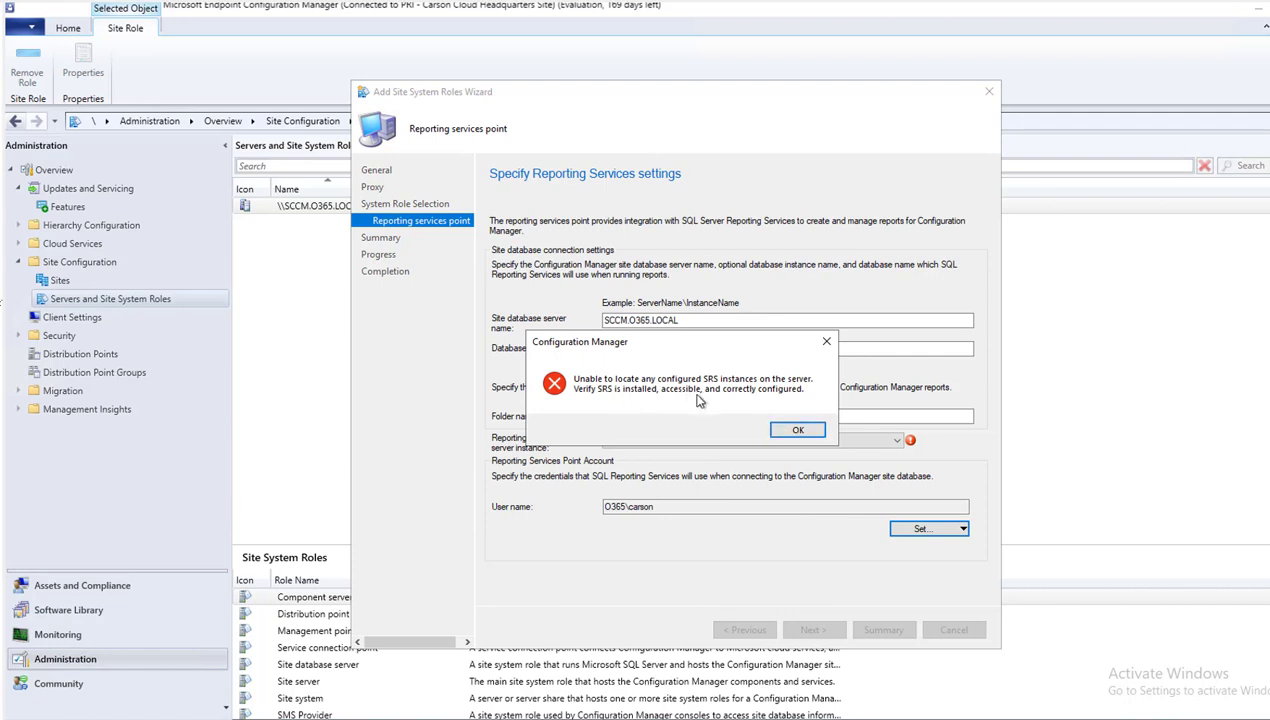
{"action": "left_click", "coordinate": [796, 430]}
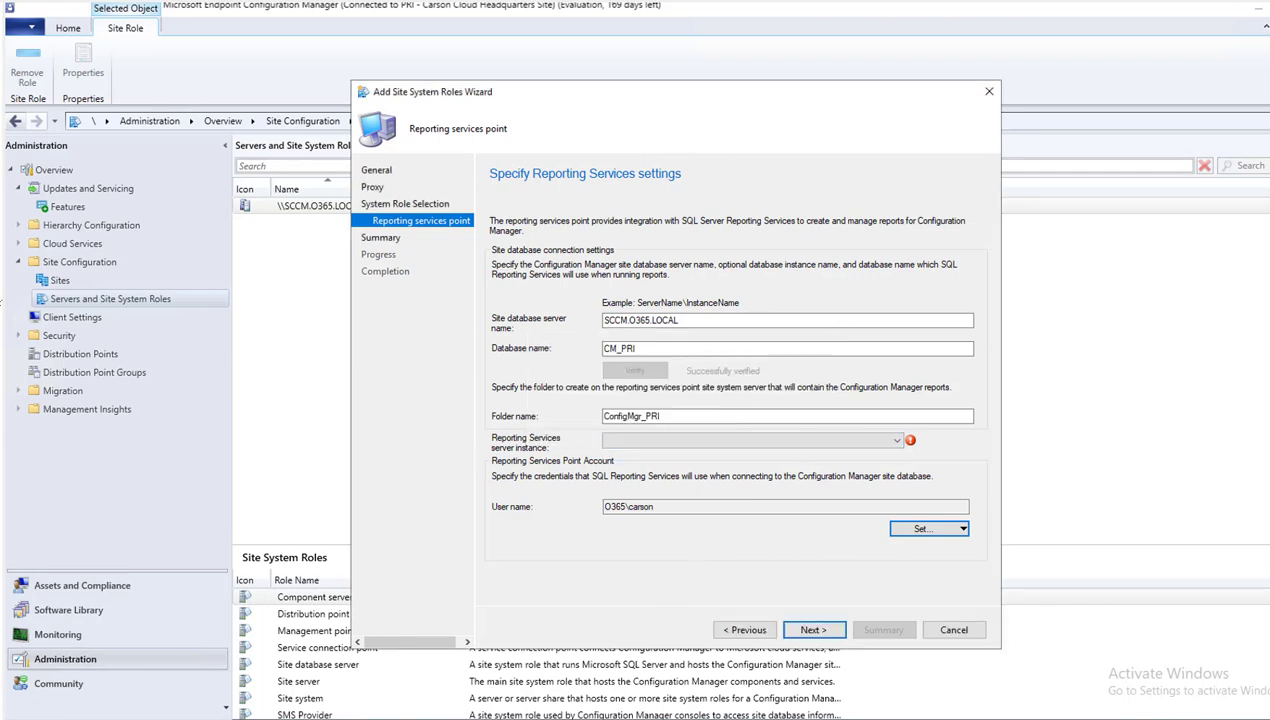
Step: Switch to SQL Server 2014 Reporting Services Configuration Manager and connect to instance MSSQLSERVER on server SCCM
{"action": "key", "text": "super"}
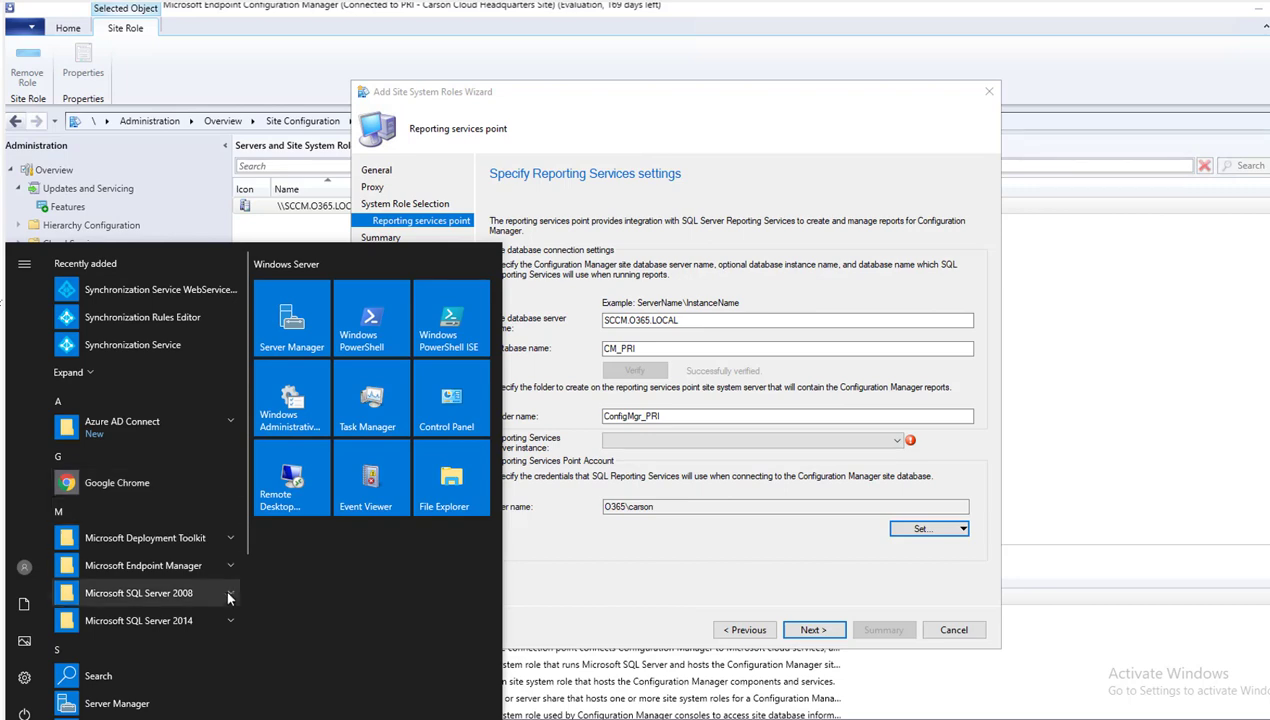
{"action": "left_click", "coordinate": [200, 621]}
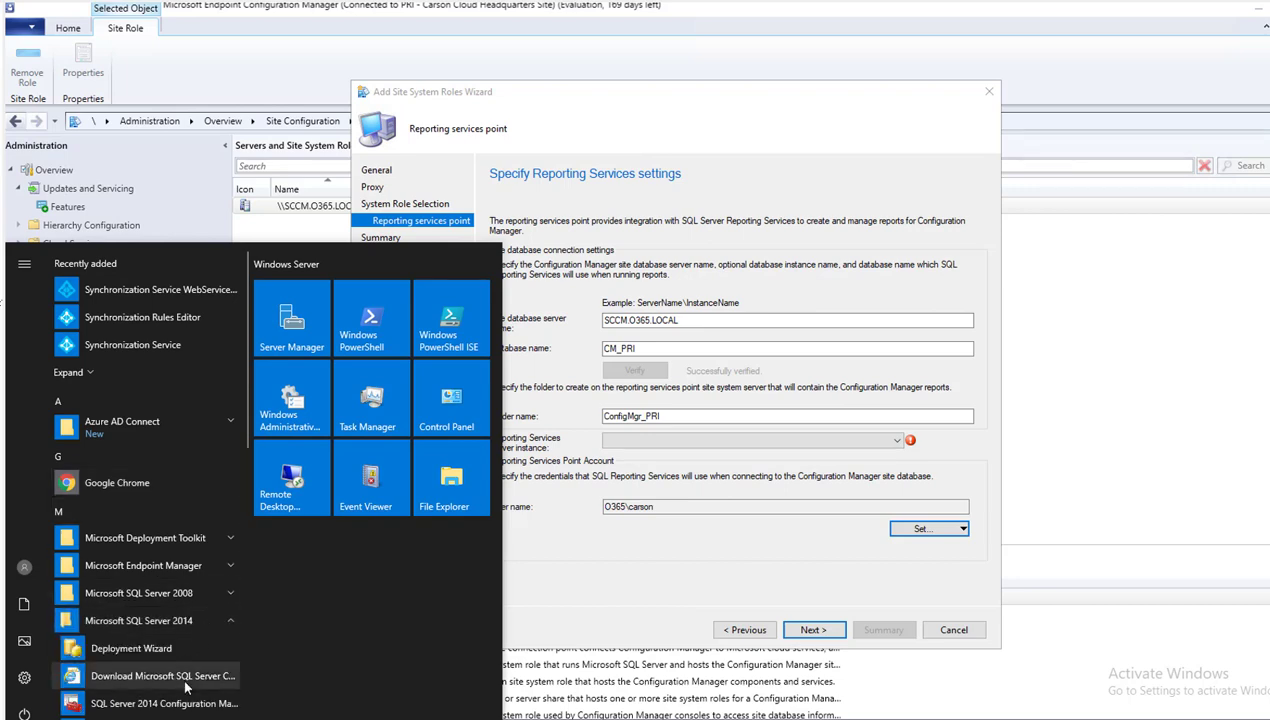
{"action": "scroll", "coordinate": [225, 690], "scroll_direction": "down", "scroll_amount": 5}
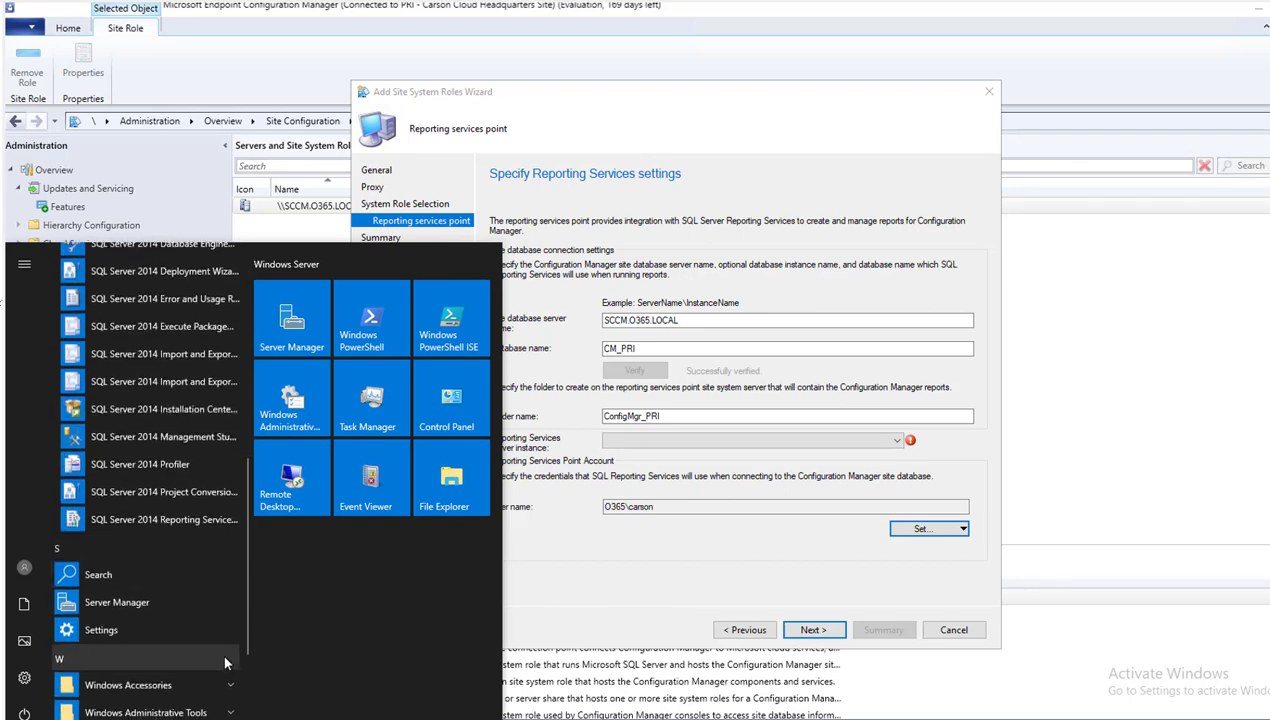
{"action": "left_click", "coordinate": [192, 521]}
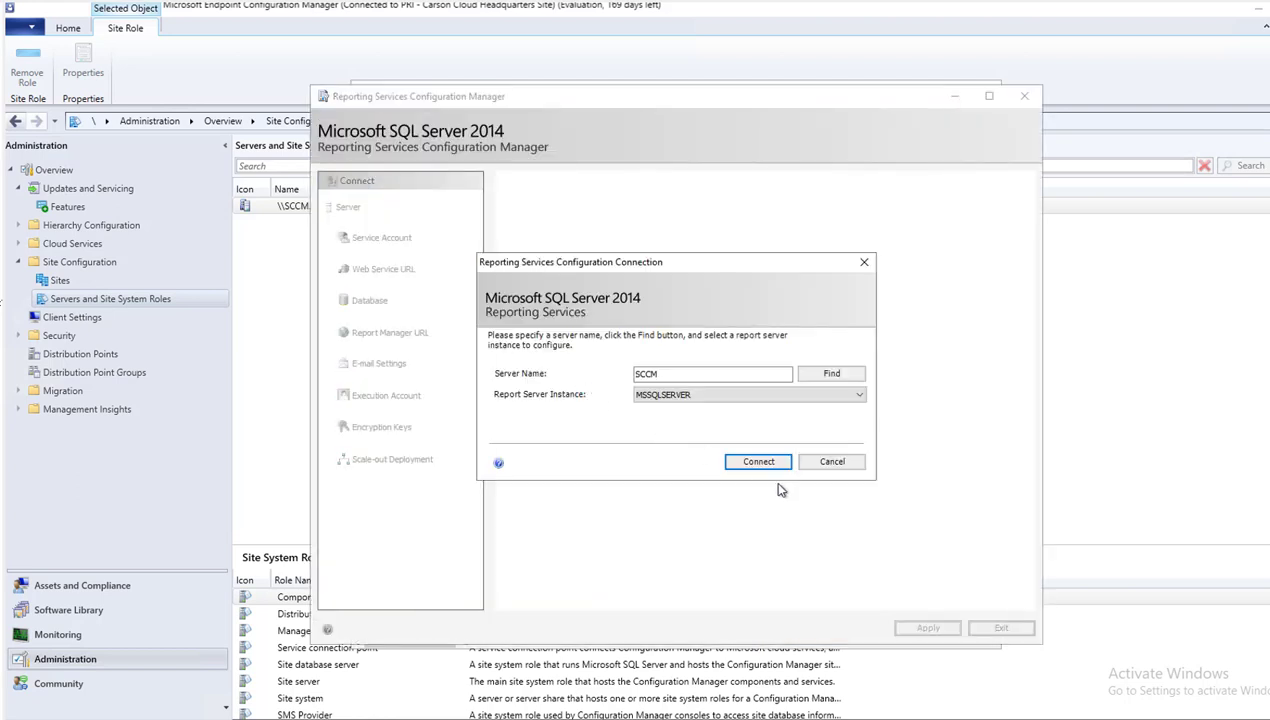
{"action": "left_click", "coordinate": [765, 465]}
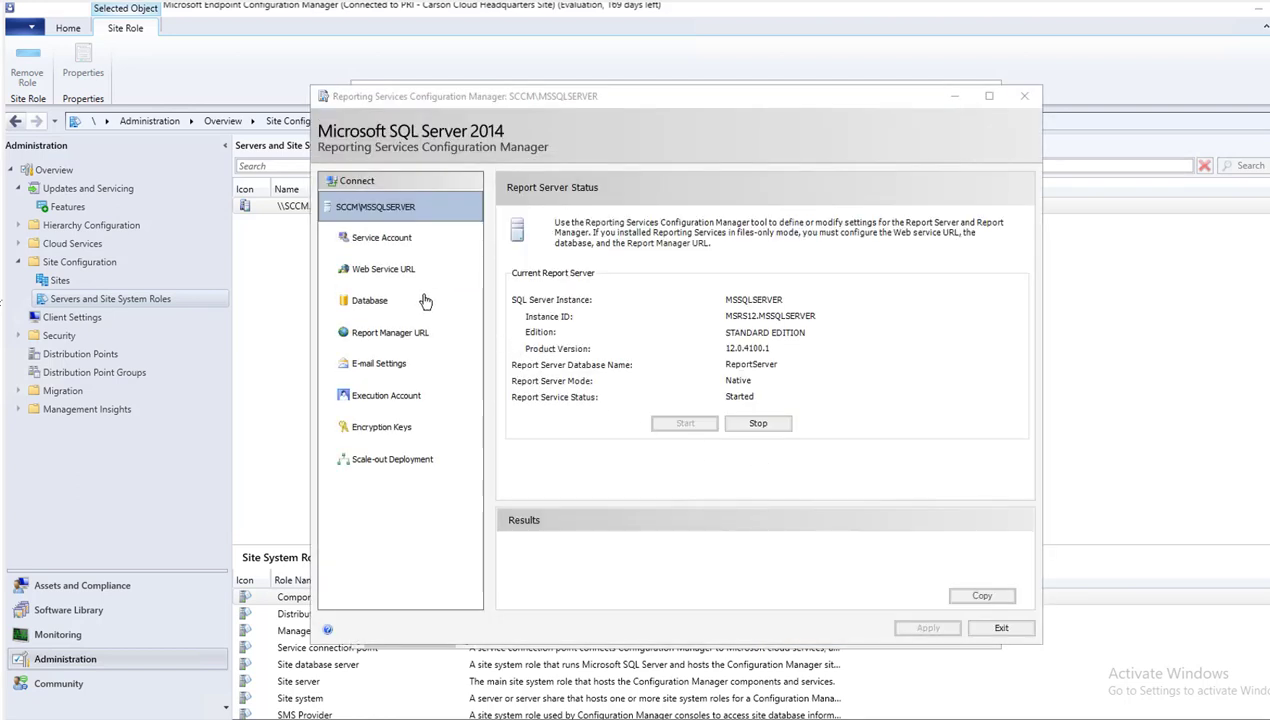
Step: Review the report server's Web Service URL, Database, Report Manager URL and Service Account settings
{"action": "left_click", "coordinate": [383, 269]}
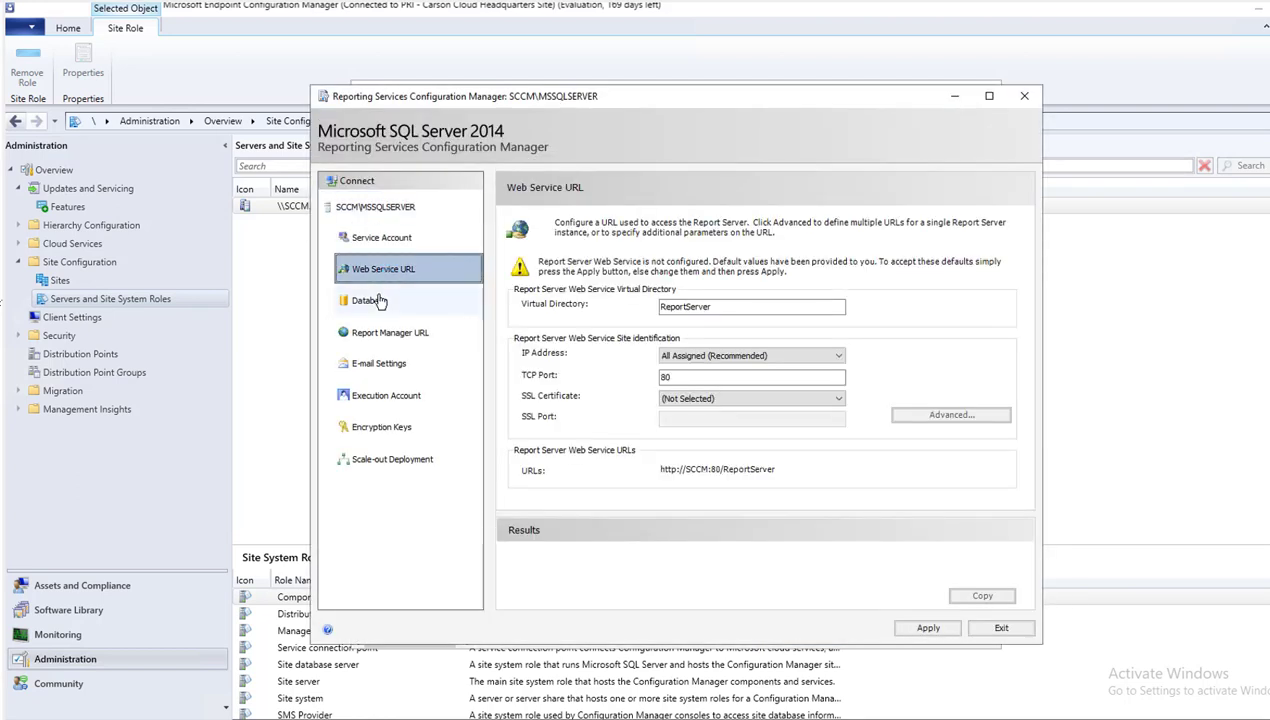
{"action": "left_click", "coordinate": [380, 301]}
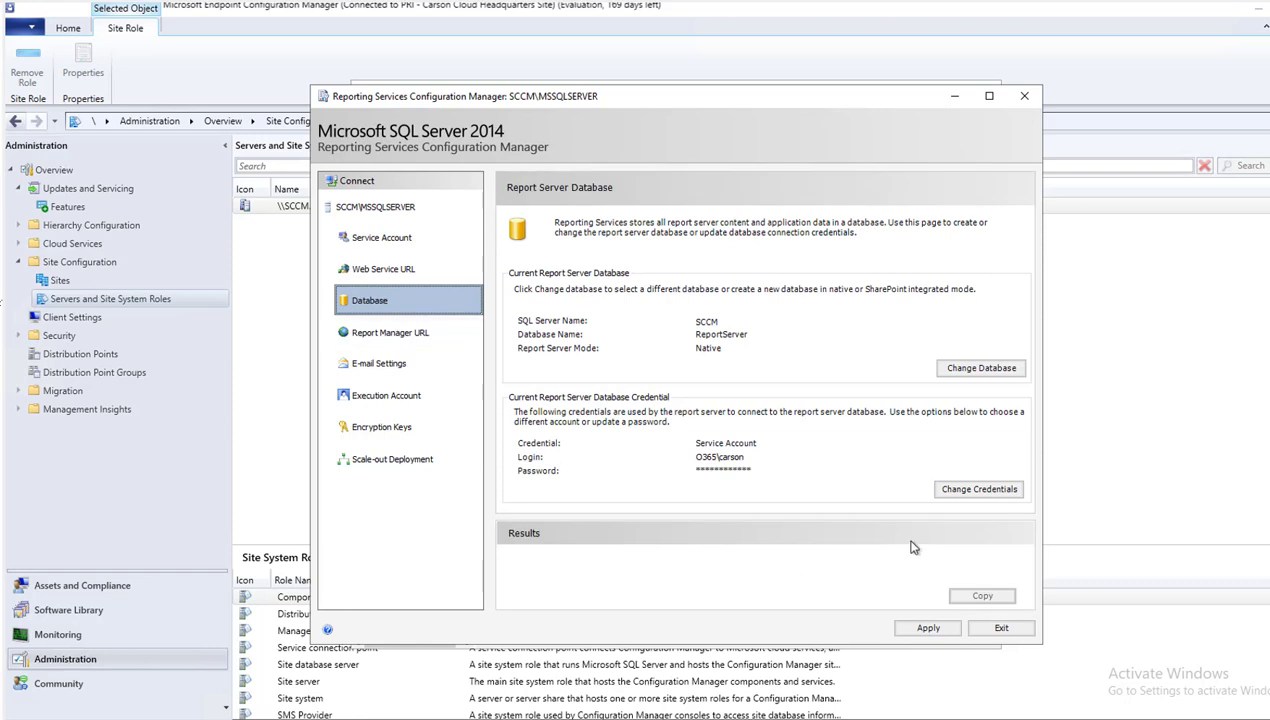
{"action": "left_click", "coordinate": [377, 340]}
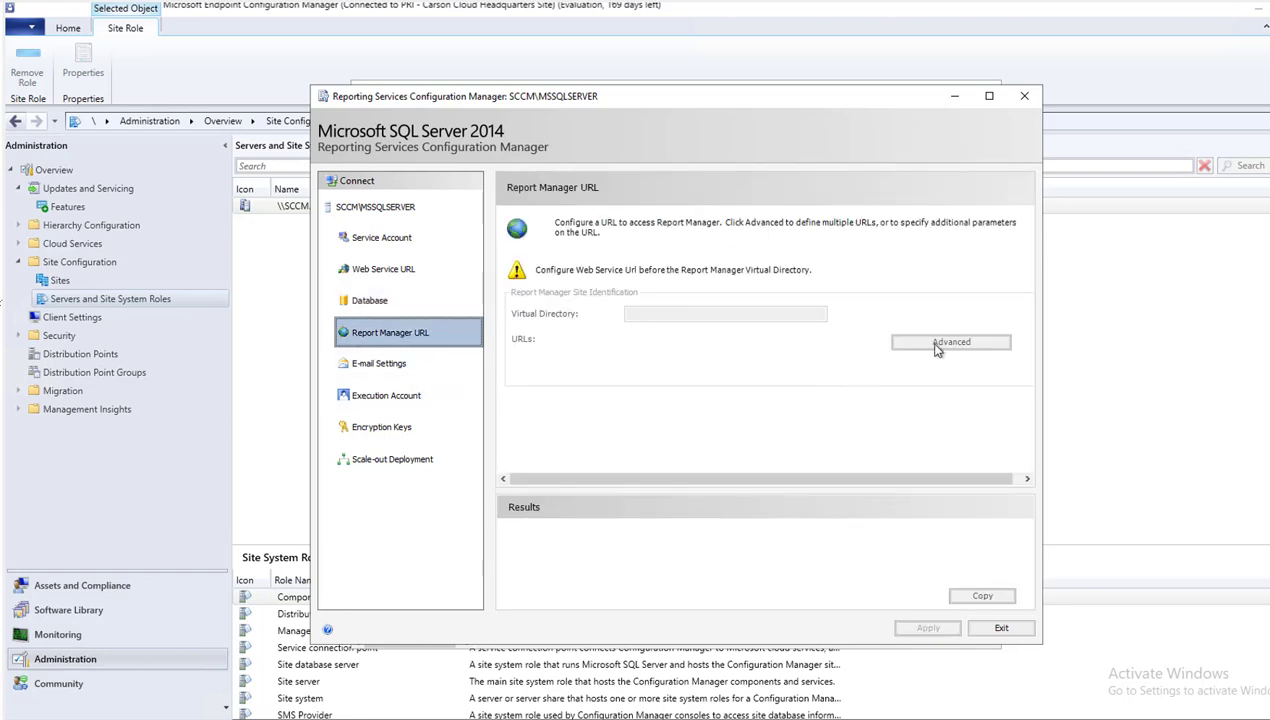
{"action": "left_click", "coordinate": [363, 300]}
{"action": "left_click", "coordinate": [388, 270]}
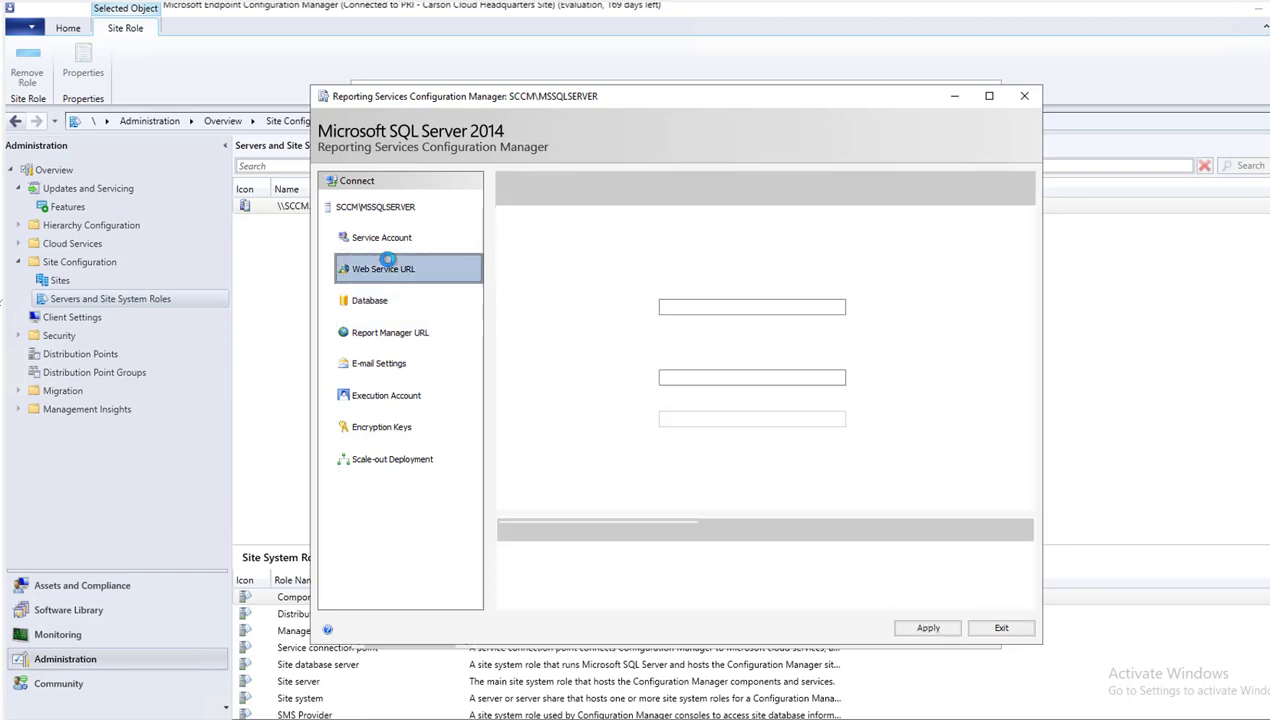
{"action": "left_click", "coordinate": [385, 239]}
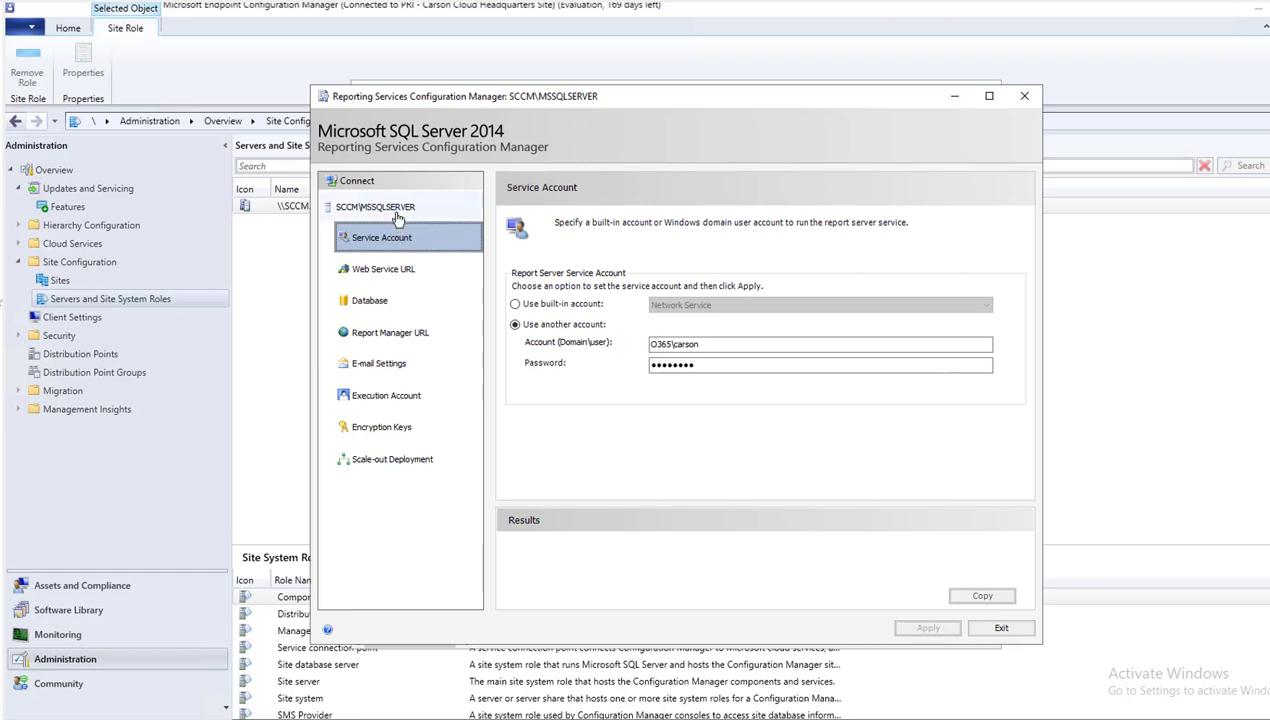
{"action": "left_click", "coordinate": [392, 208]}
{"action": "left_click", "coordinate": [397, 240]}
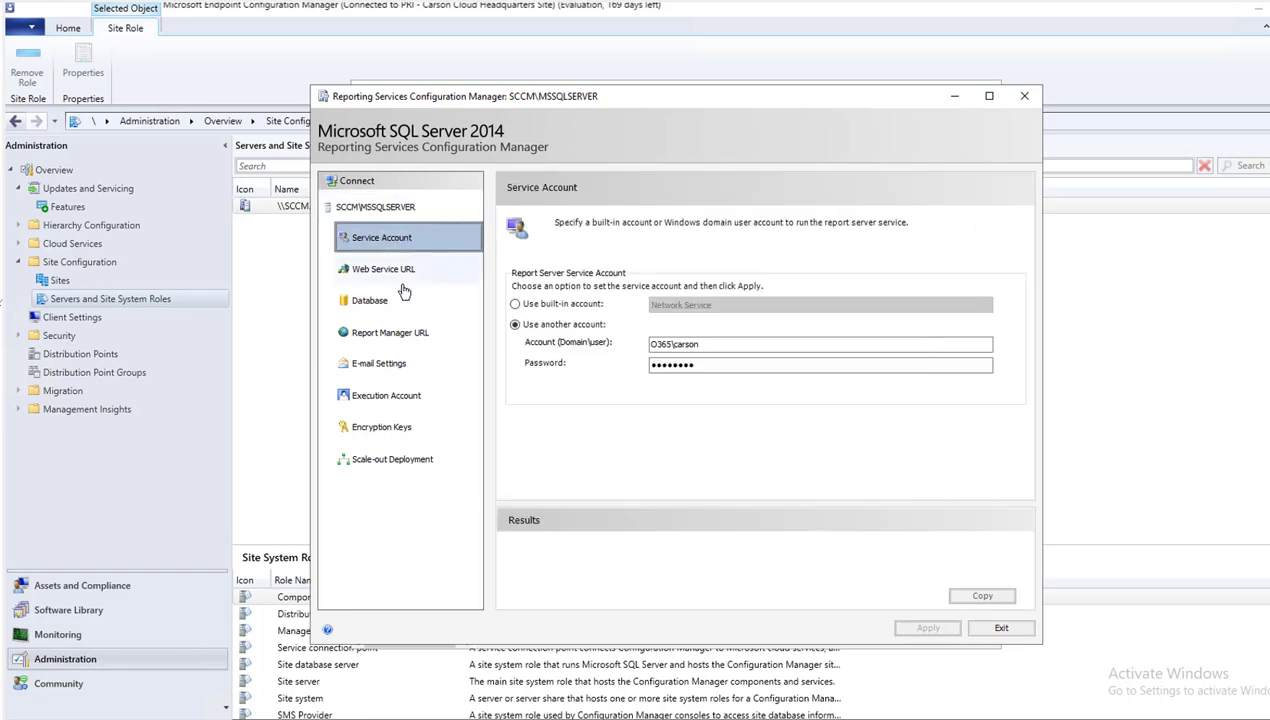
Step: Check the Encryption Keys and E-mail Settings, and recheck the Report Manager URL, Database and Service Account settings
{"action": "left_click", "coordinate": [412, 426]}
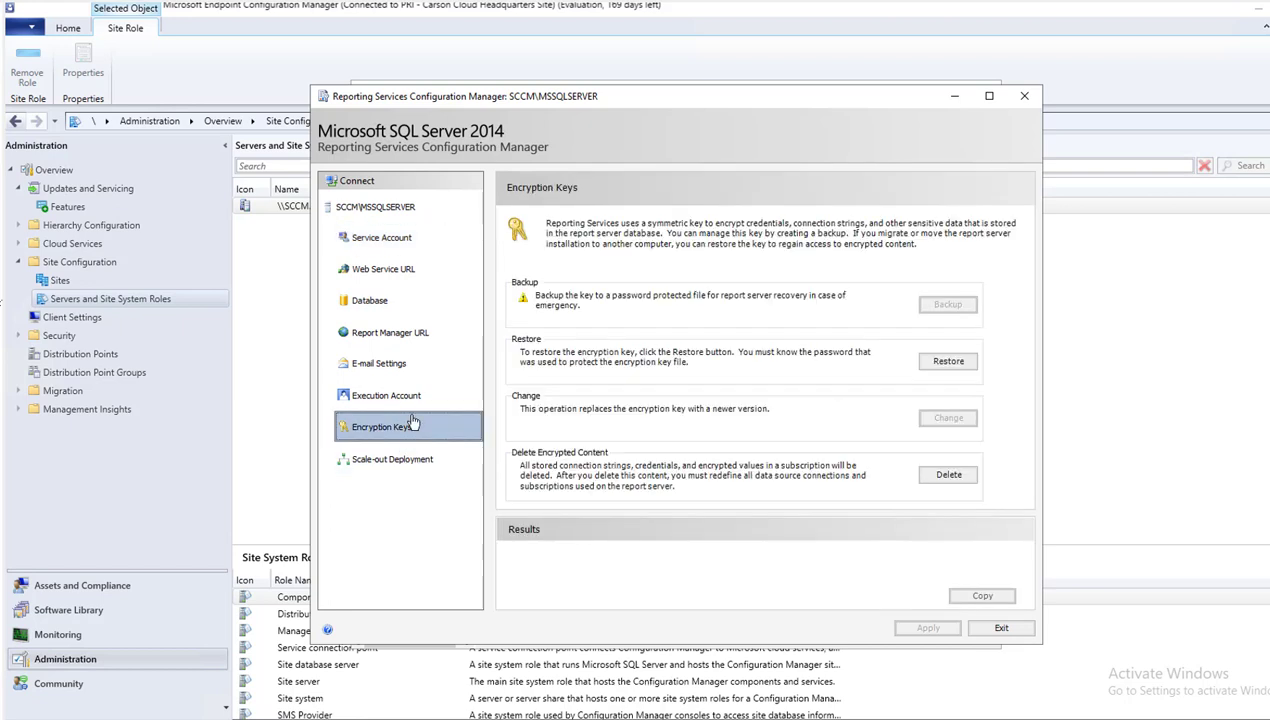
{"action": "left_click", "coordinate": [378, 370]}
{"action": "left_click", "coordinate": [397, 343]}
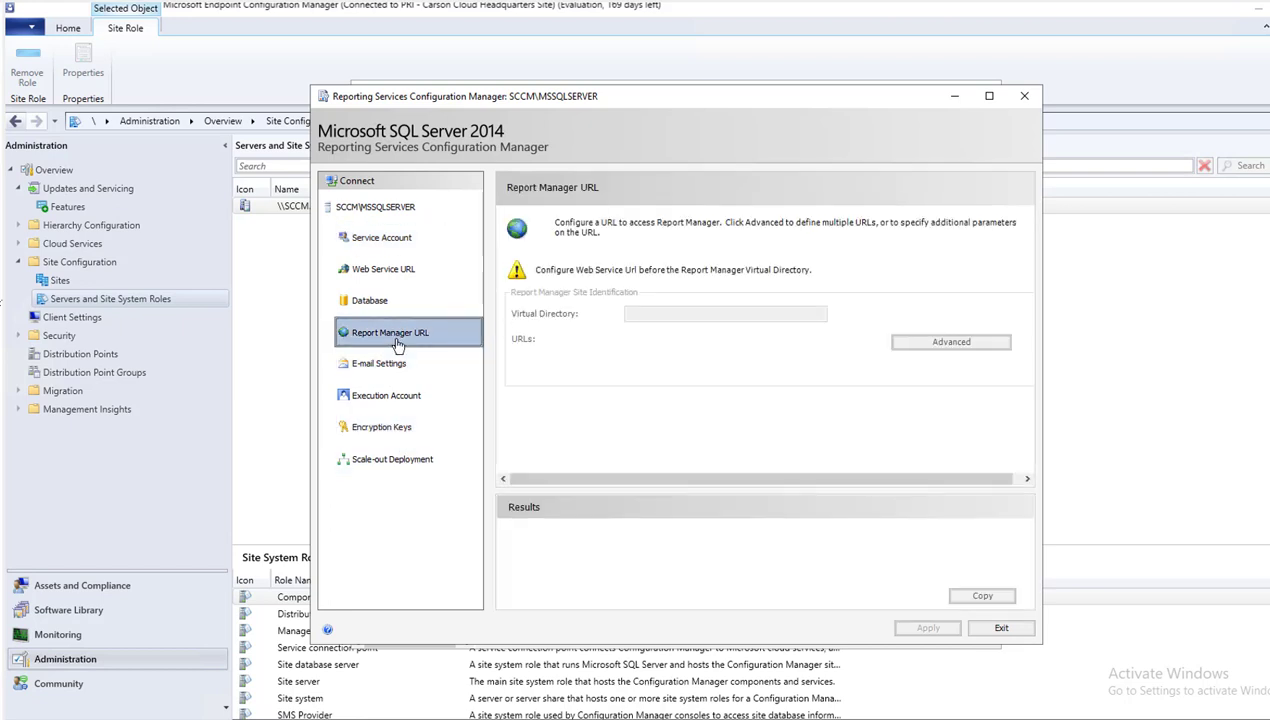
{"action": "left_click", "coordinate": [370, 299]}
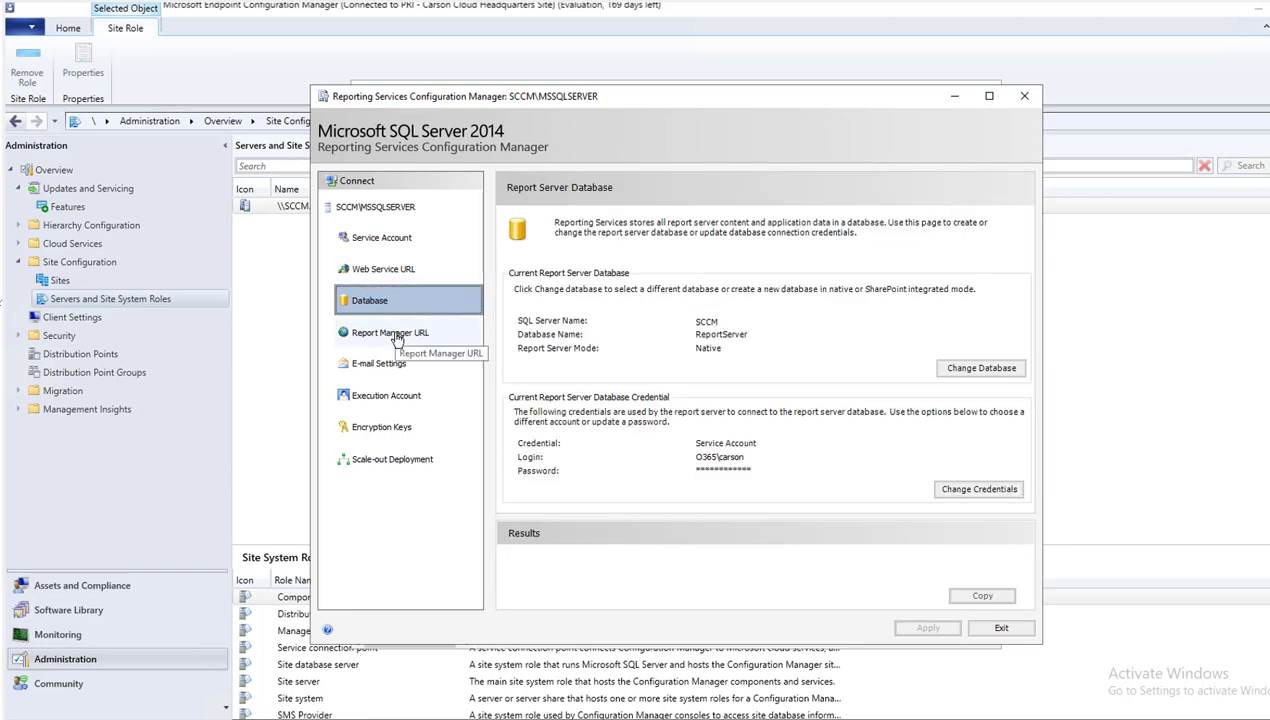
{"action": "left_click", "coordinate": [377, 271]}
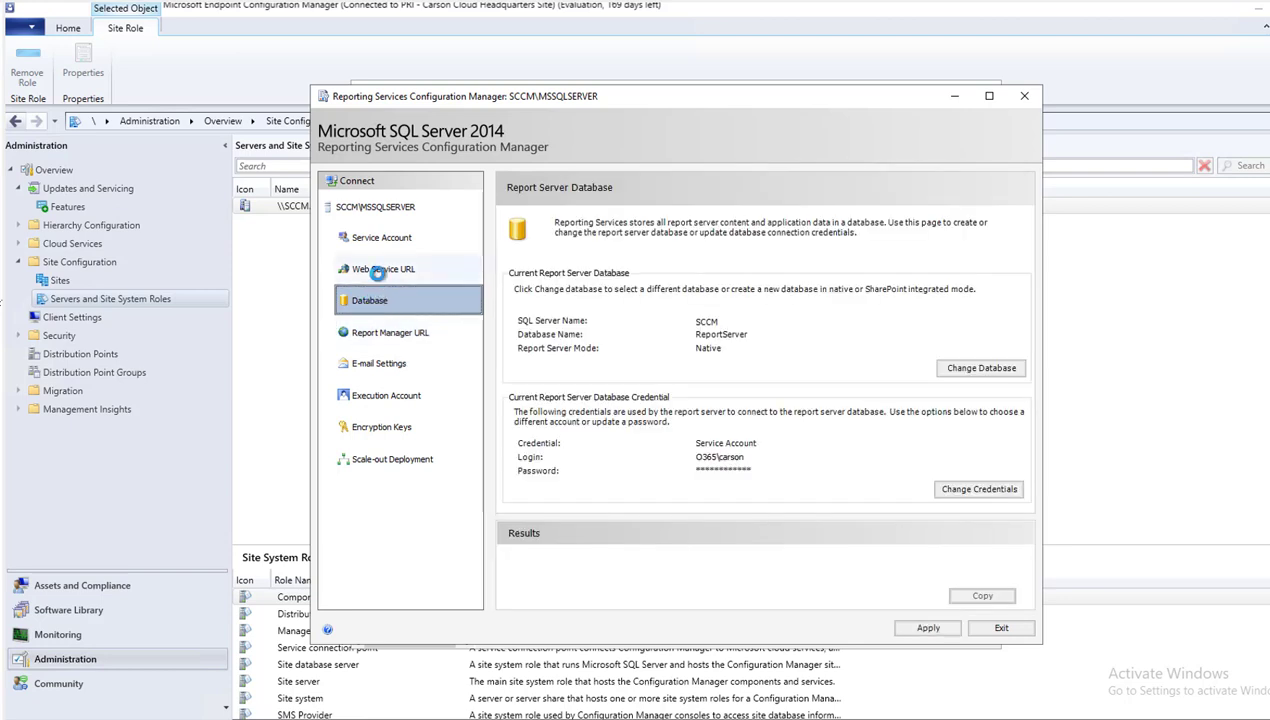
{"action": "left_click", "coordinate": [378, 238]}
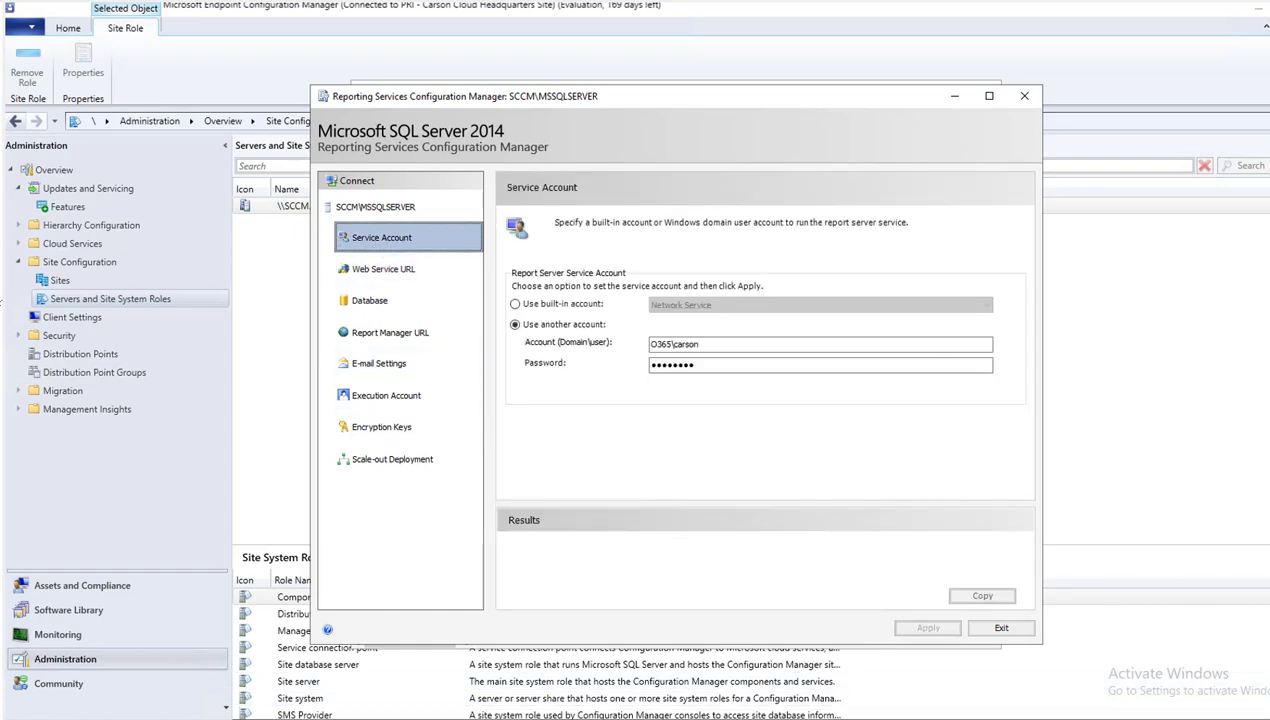
Step: Close Reporting Services Configuration Manager and cancel the Add Site System Roles Wizard, discarding its unsaved changes
{"action": "left_click", "coordinate": [1000, 630]}
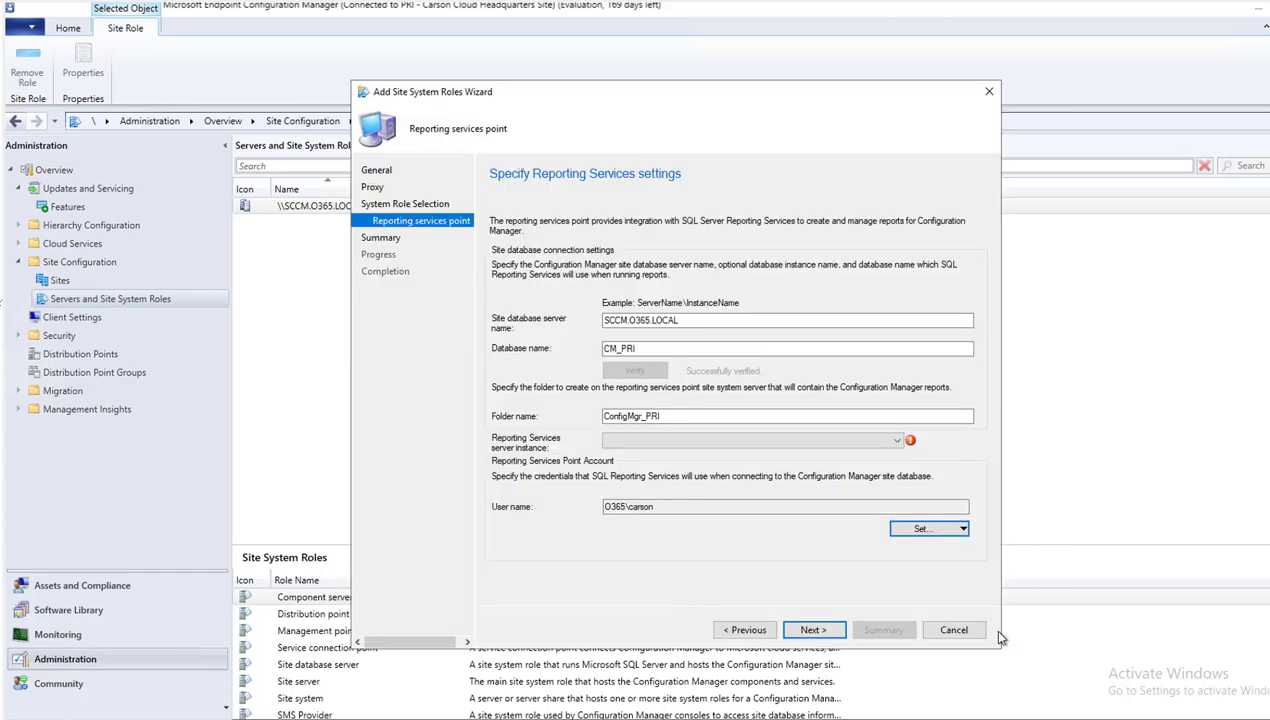
{"action": "left_click", "coordinate": [953, 629]}
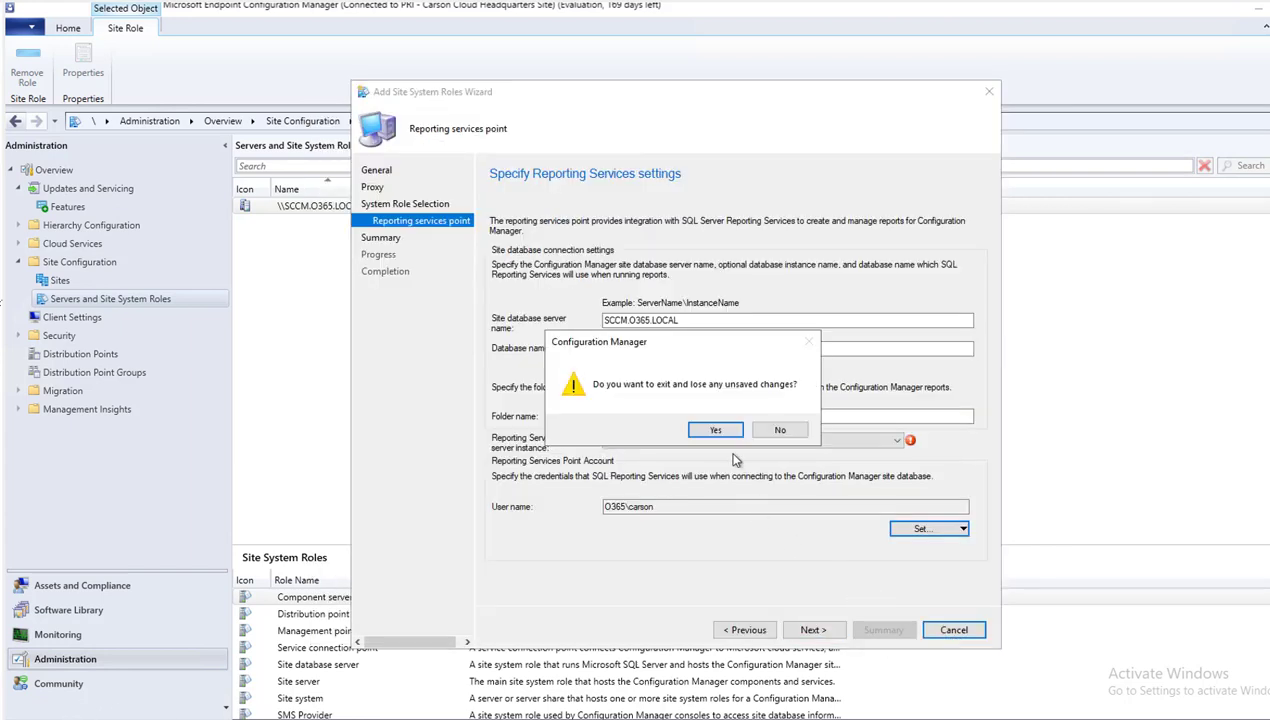
{"action": "left_click", "coordinate": [715, 430]}
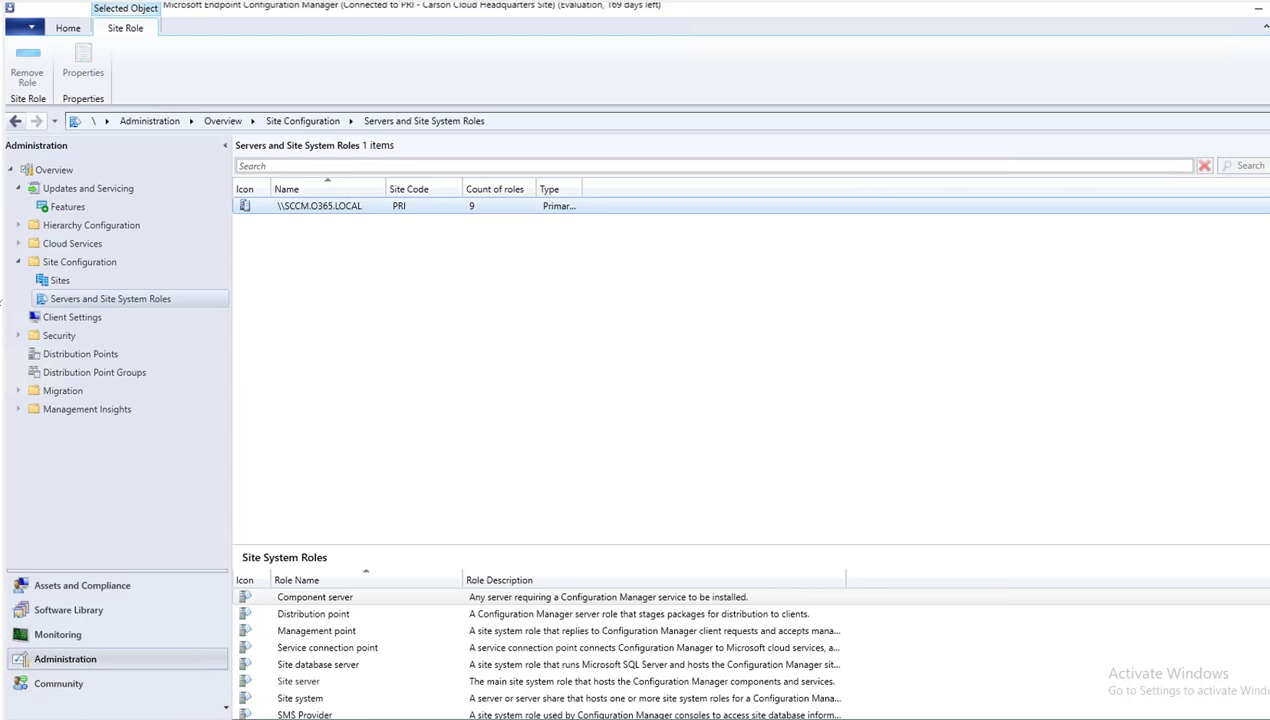
Step: Restart the server, giving Other (Unplanned) as the shutdown reason
{"action": "right_click", "coordinate": [32, 718]}
{"action": "mouse_move", "coordinate": [98, 699]}
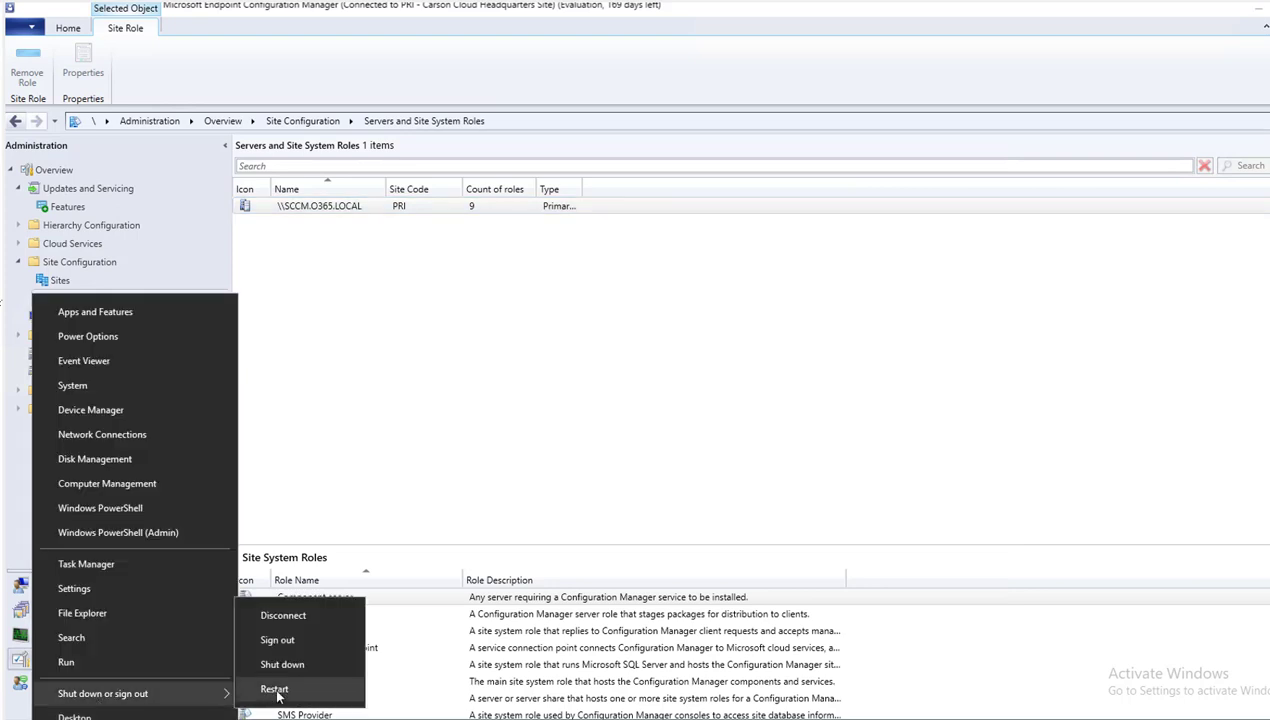
{"action": "left_click", "coordinate": [274, 689]}
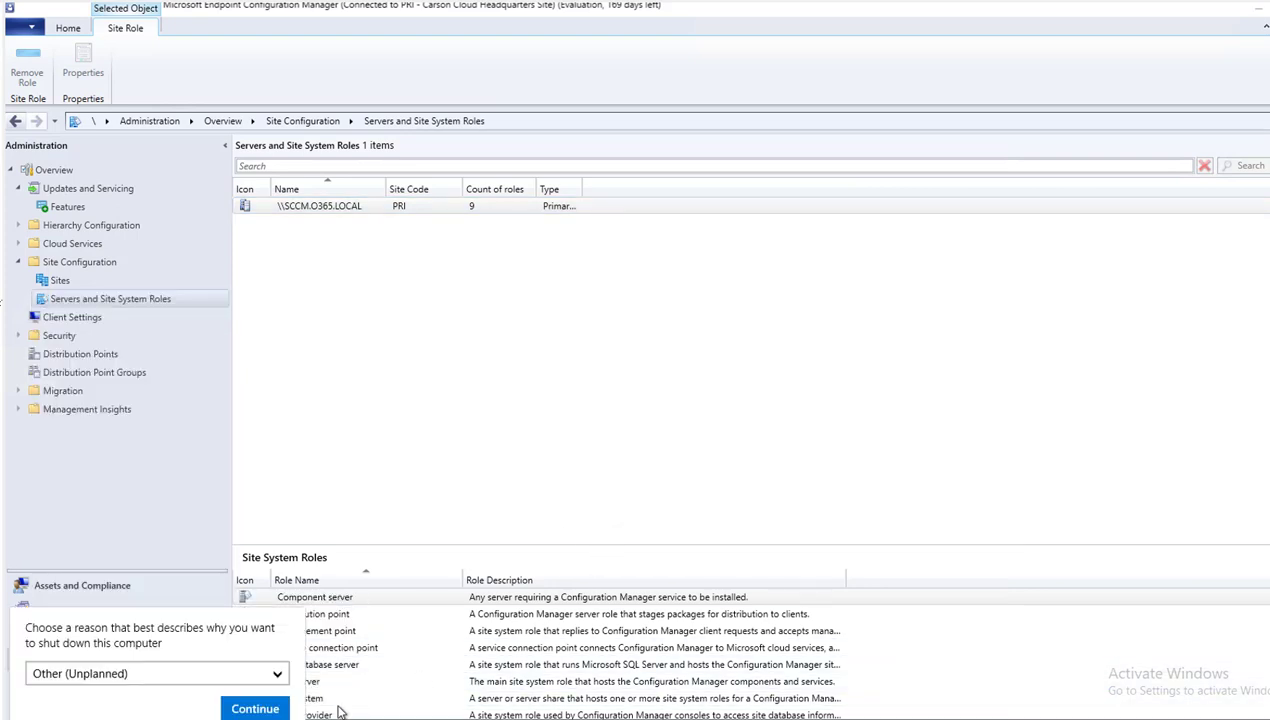
{"action": "left_click", "coordinate": [274, 708]}
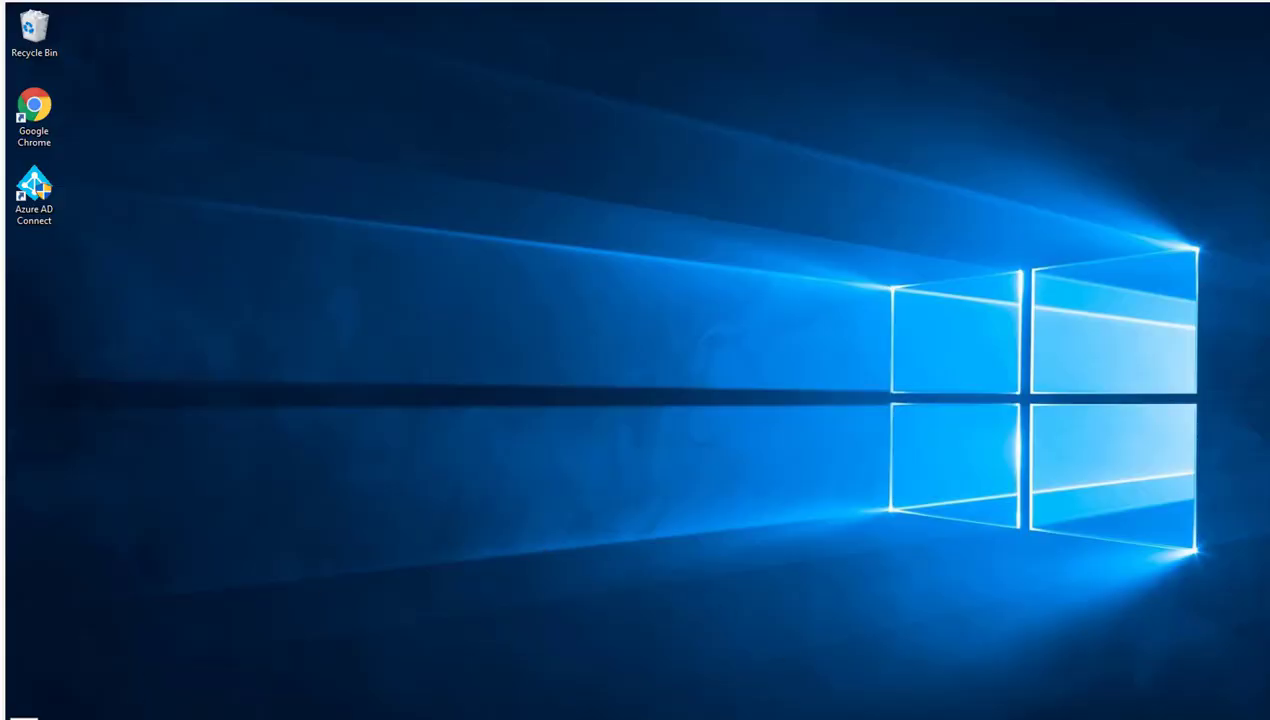
Step: Open SQL Server 2014 Reporting Services Configuration Manager and connect to report server instance MSSQLSERVER on server SCCM
{"action": "left_click", "coordinate": [22, 716]}
{"action": "left_click", "coordinate": [168, 621]}
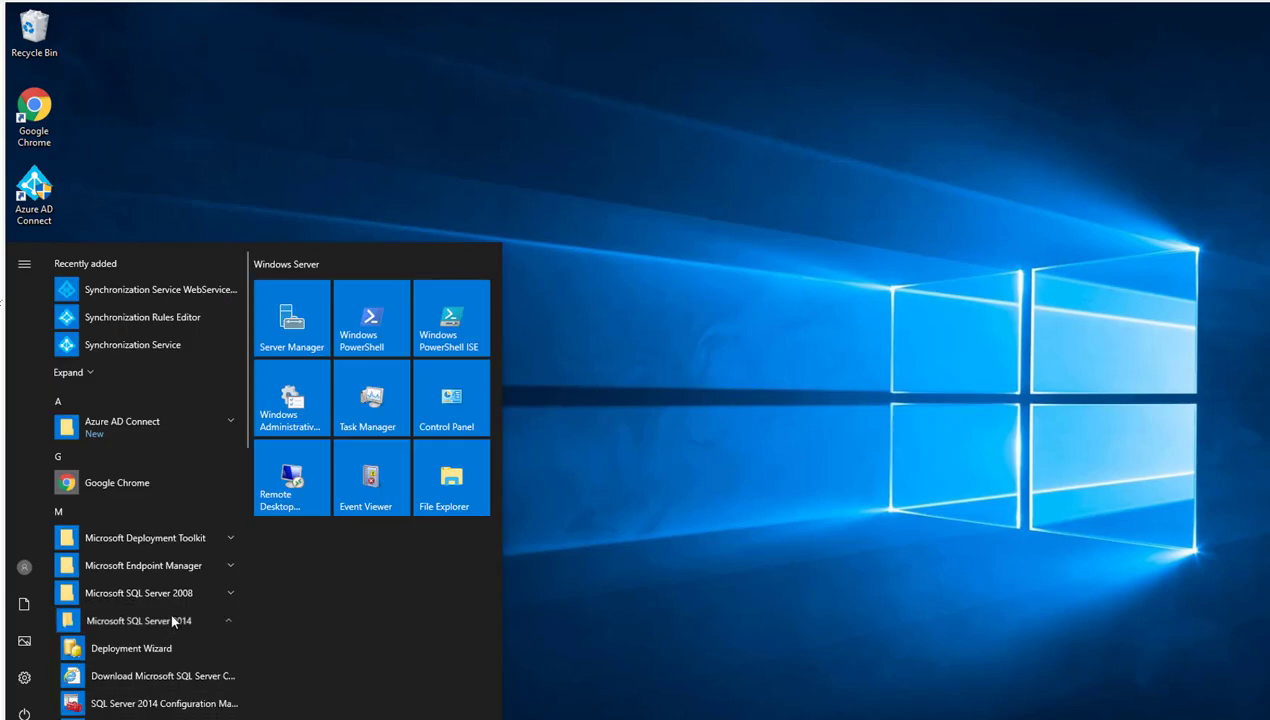
{"action": "scroll", "coordinate": [199, 649], "scroll_direction": "down", "scroll_amount": 3}
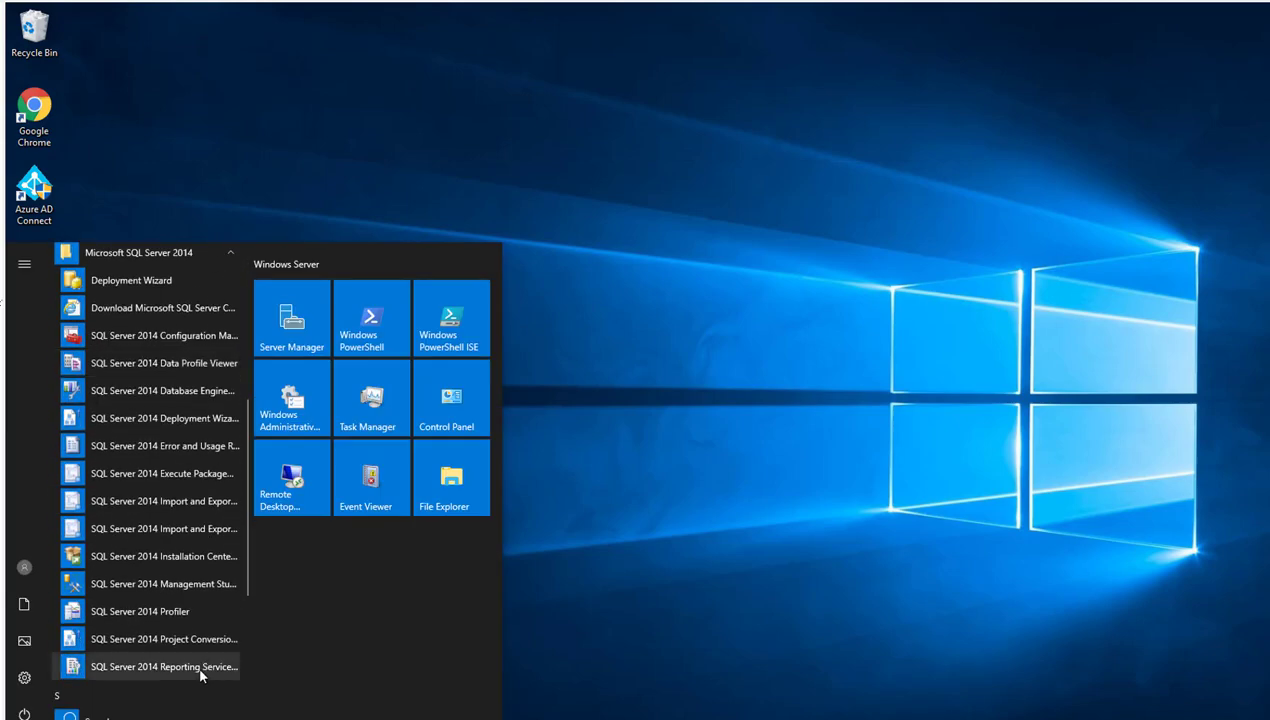
{"action": "left_click", "coordinate": [200, 667]}
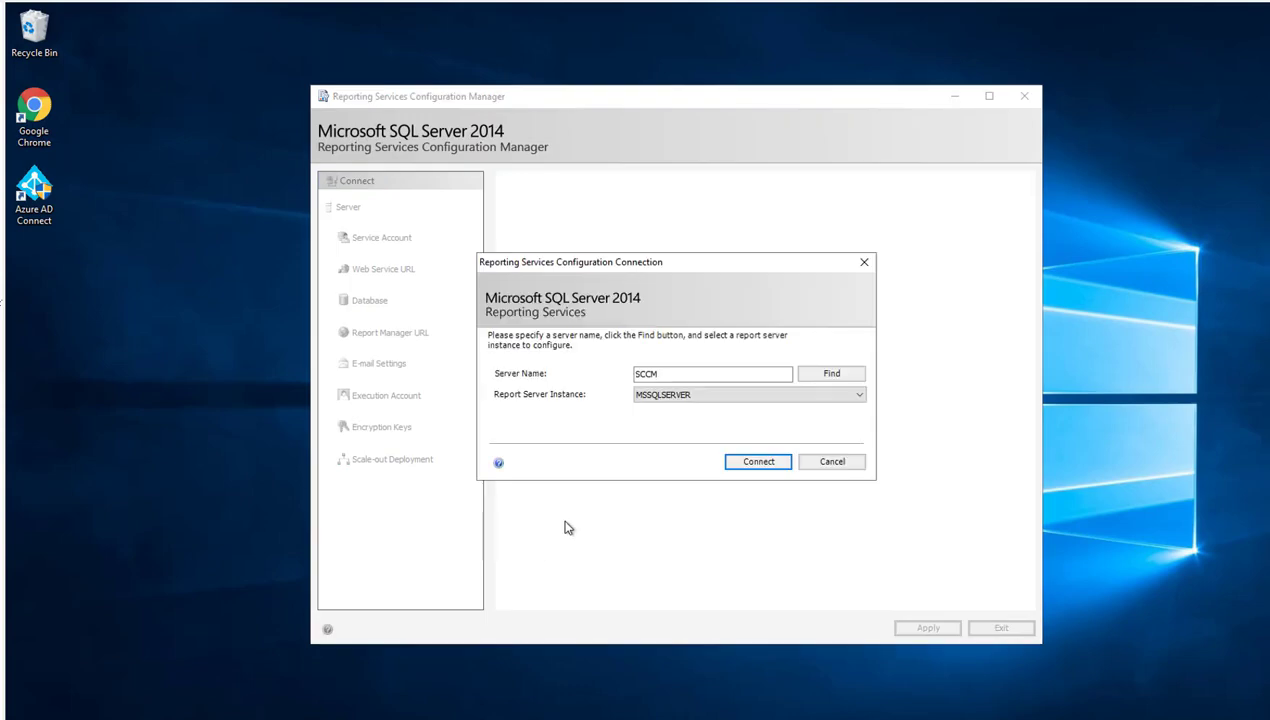
{"action": "left_click", "coordinate": [750, 463]}
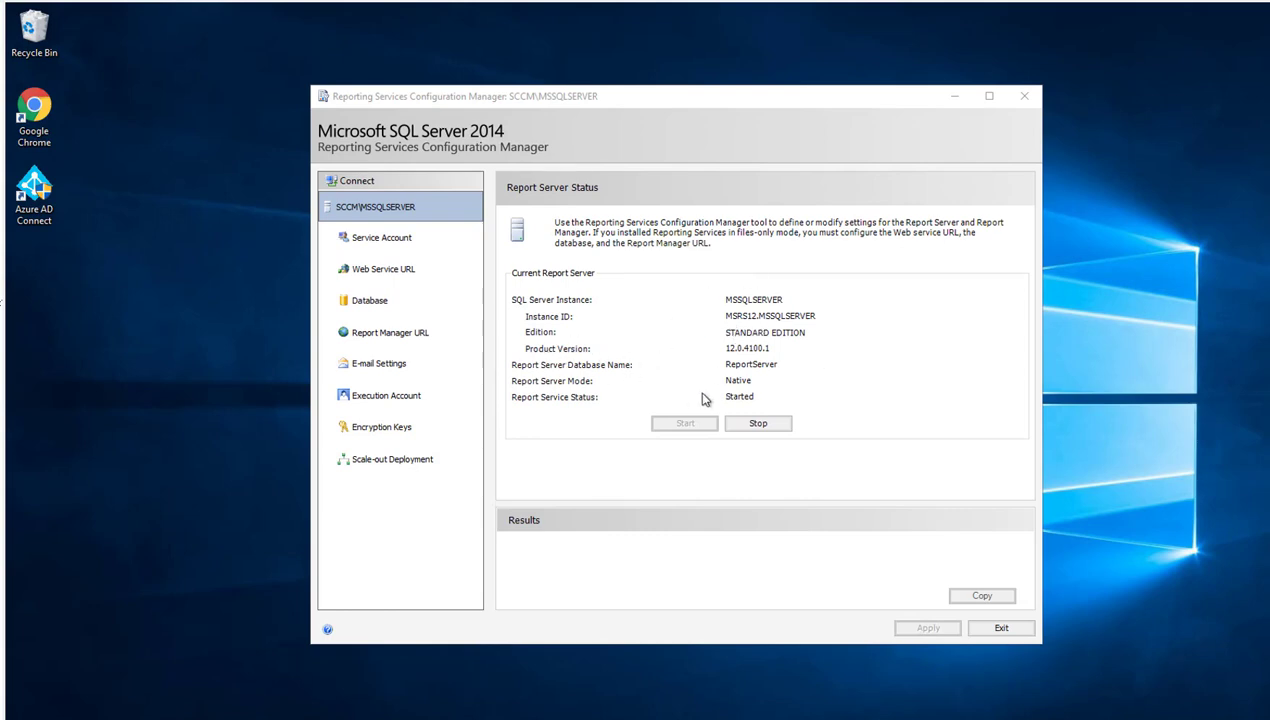
Step: Review the Service Account, Web Service URL, Database and Report Manager URL settings, including the Report Manager virtual directory
{"action": "left_click", "coordinate": [398, 246]}
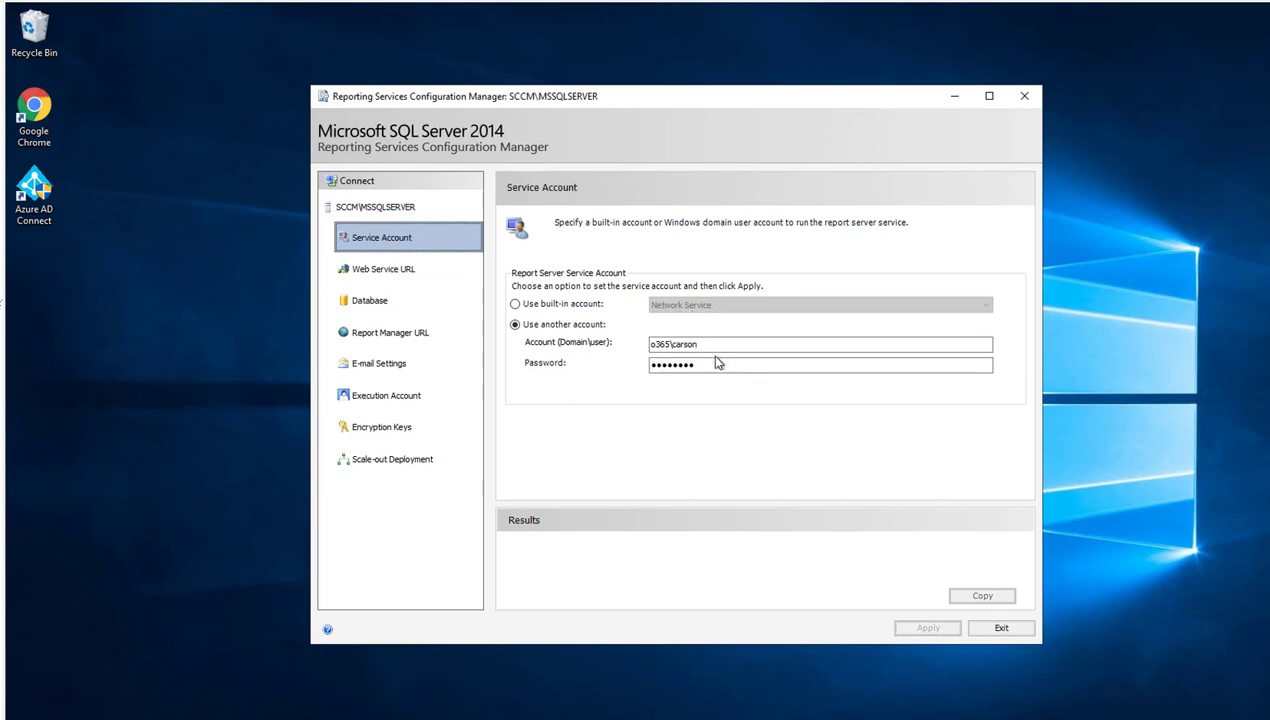
{"action": "left_click_drag", "start_coordinate": [712, 350], "coordinate": [566, 366]}
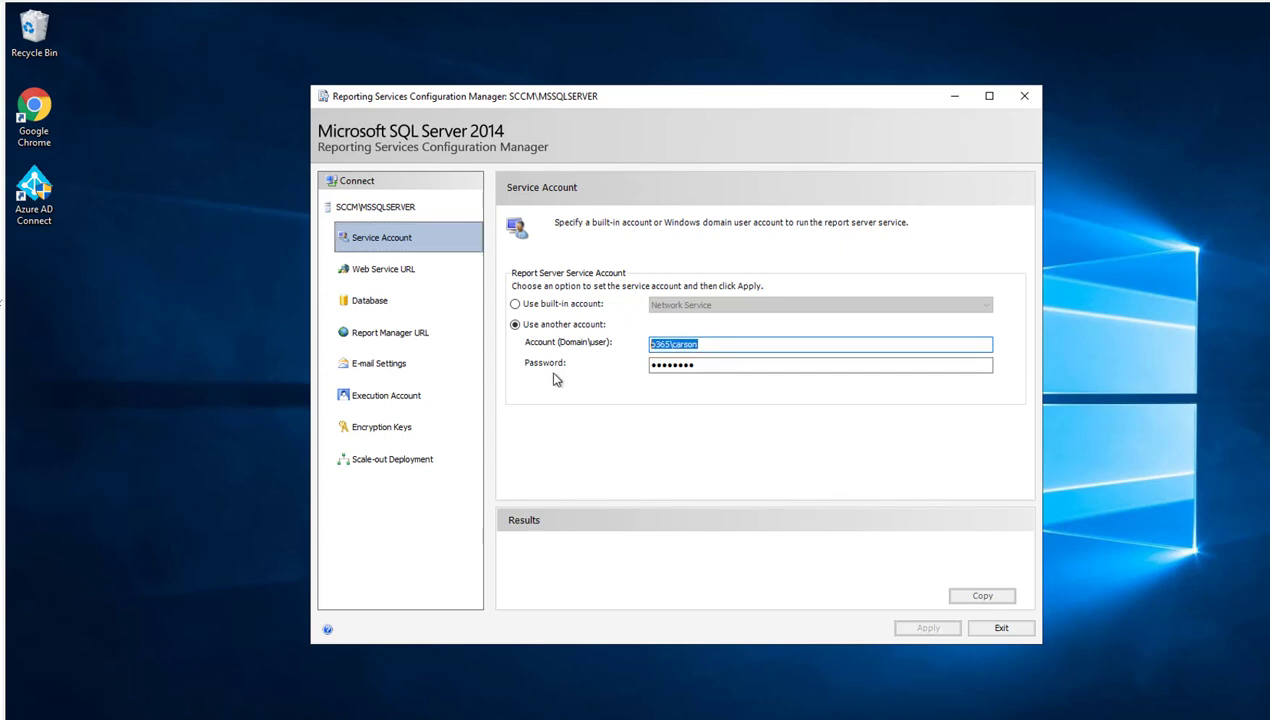
{"action": "left_click", "coordinate": [390, 278]}
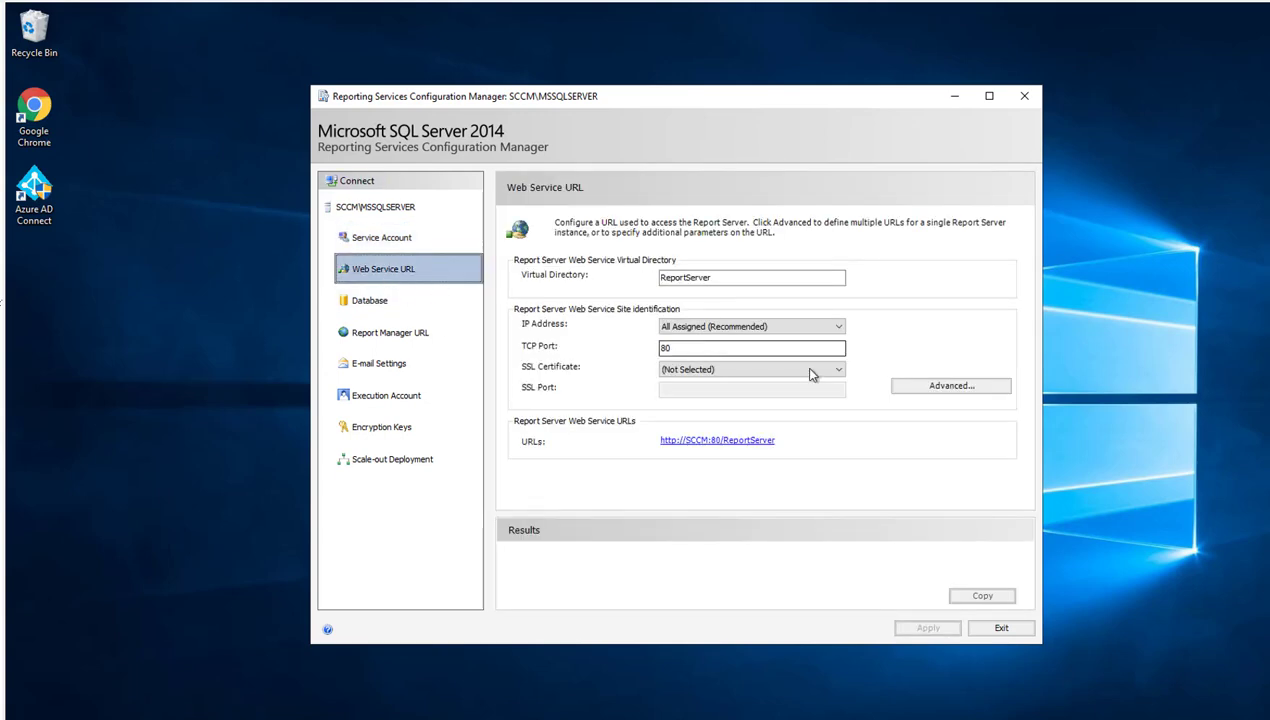
{"action": "left_click", "coordinate": [372, 304]}
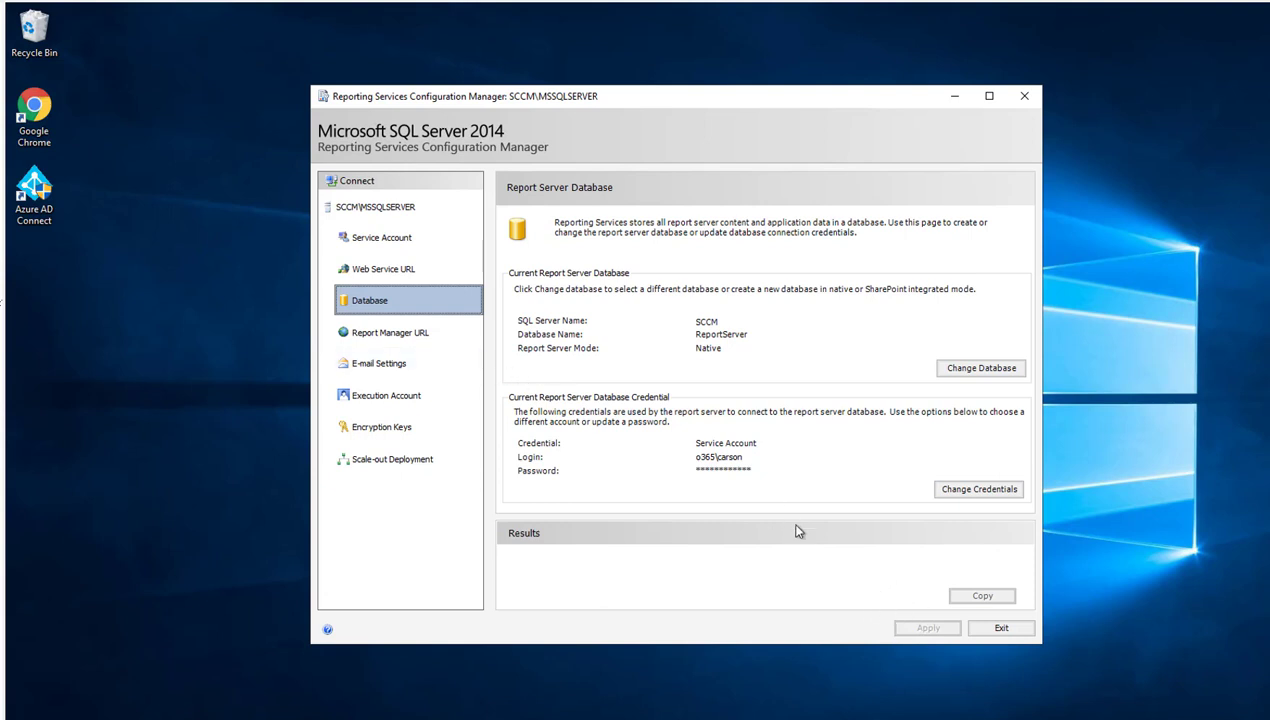
{"action": "left_click", "coordinate": [403, 340]}
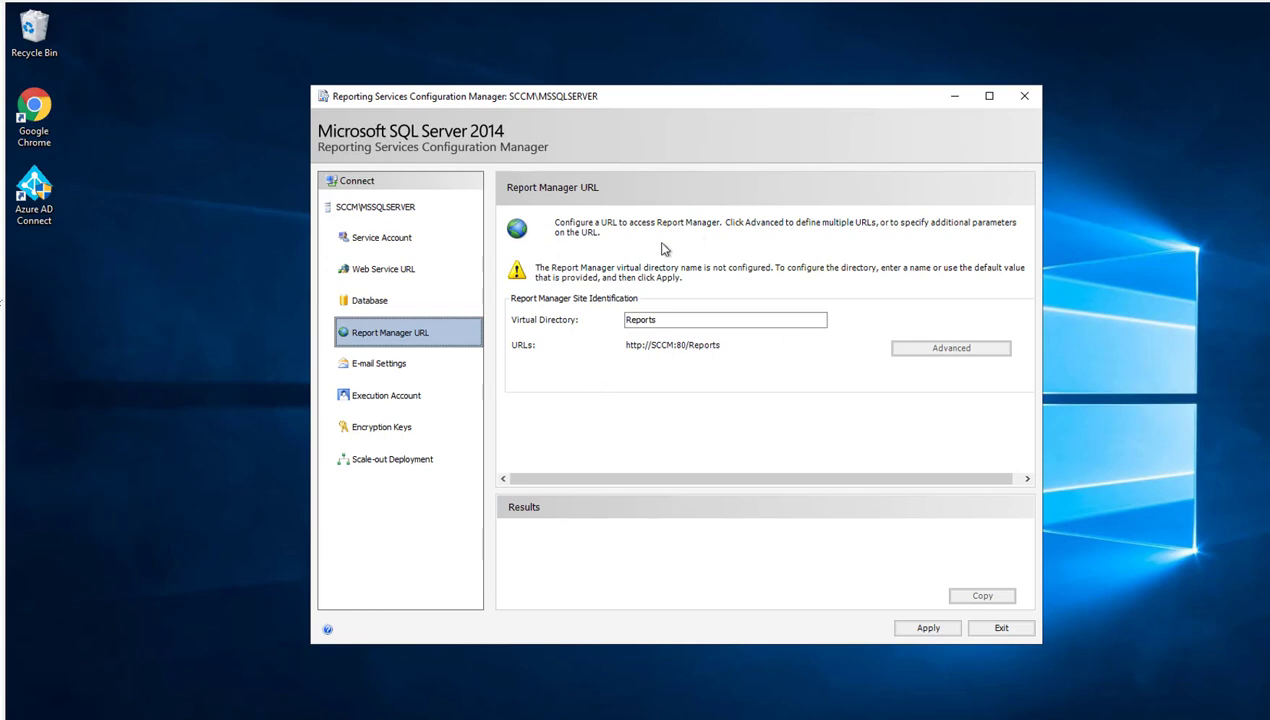
{"action": "double_click", "coordinate": [670, 318]}
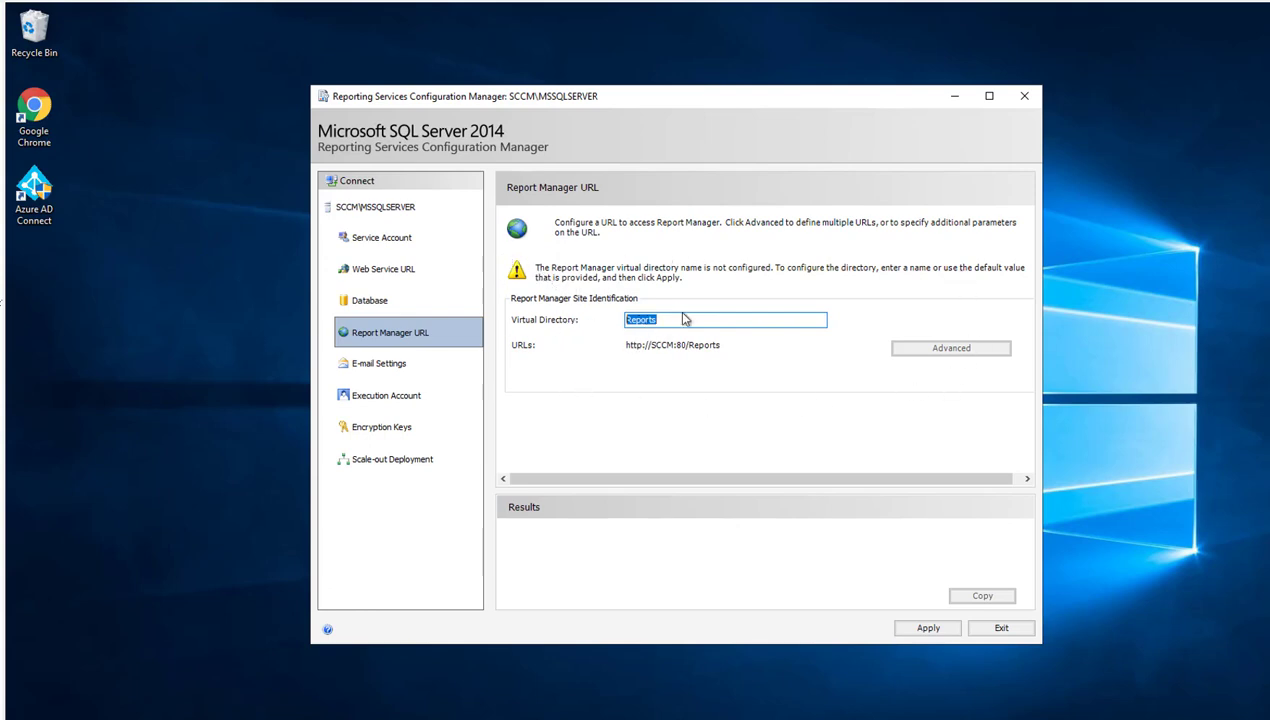
{"action": "left_click", "coordinate": [714, 364]}
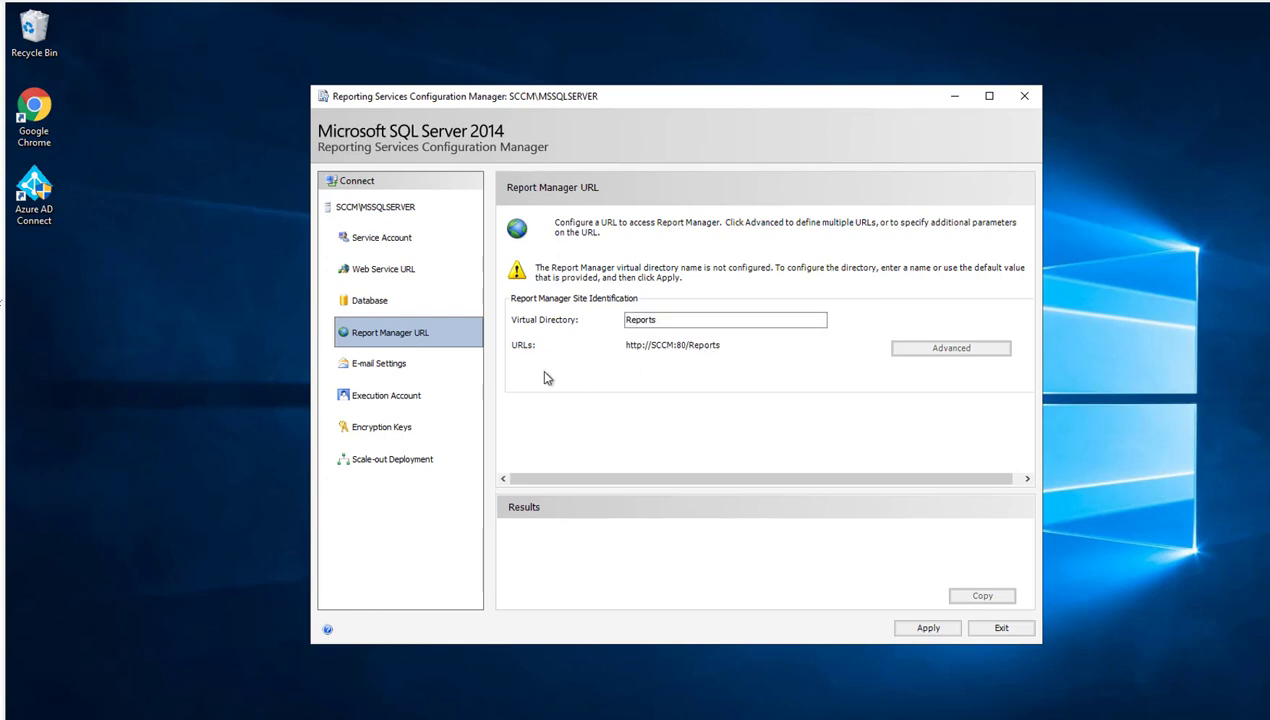
Step: Review E-mail Settings, Execution Account, Encryption Keys and Scale-out Deployment, and recheck the Service Account, Web Service URL and Database pages
{"action": "left_click", "coordinate": [390, 368]}
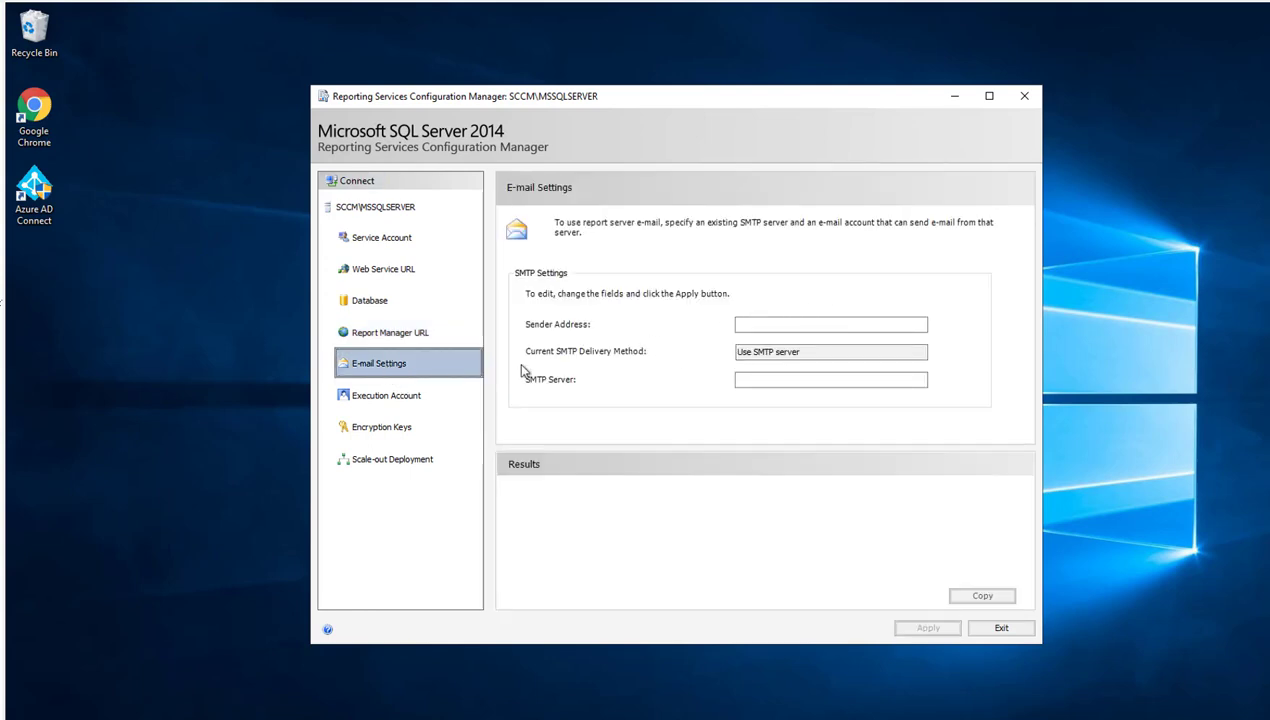
{"action": "left_click", "coordinate": [412, 397]}
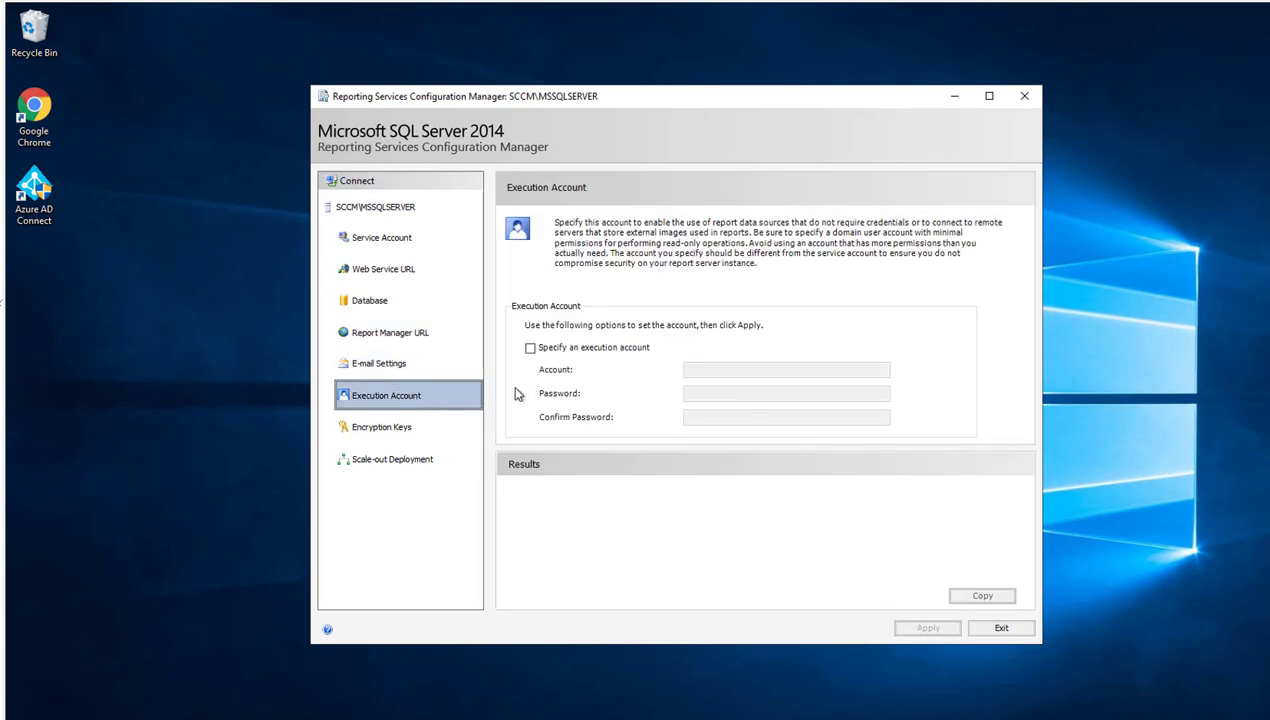
{"action": "left_click", "coordinate": [412, 440]}
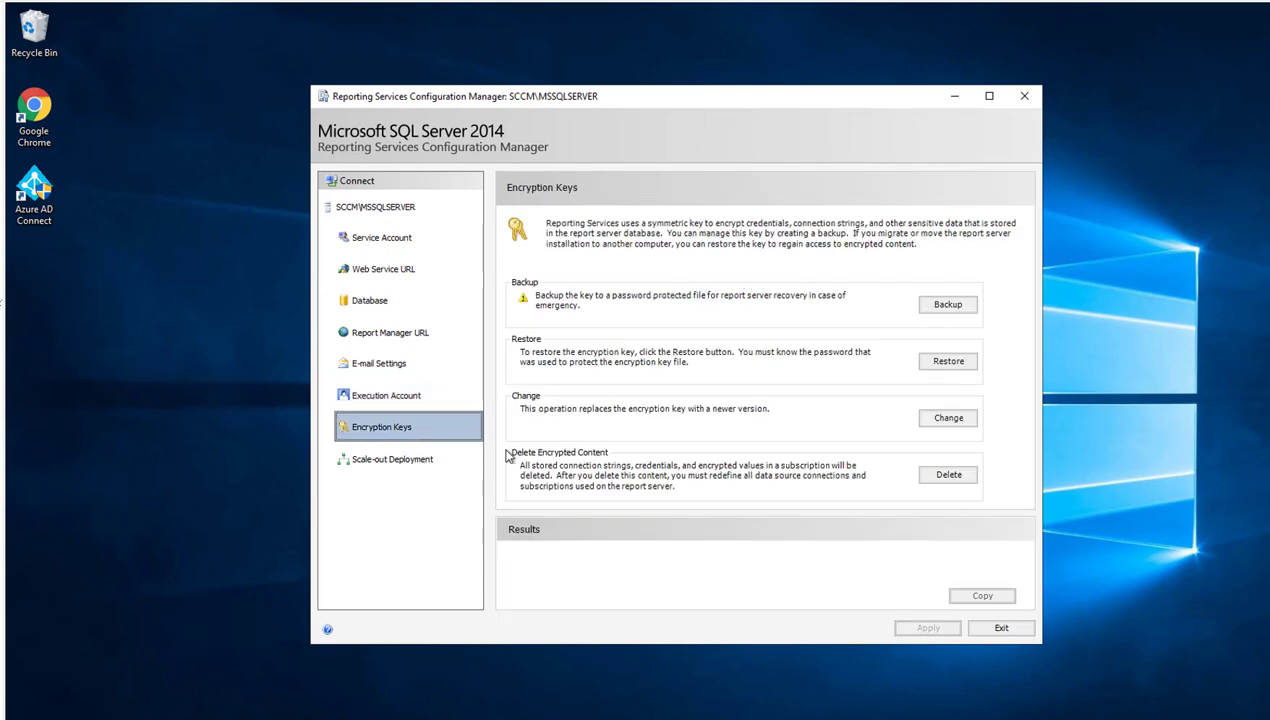
{"action": "left_click", "coordinate": [410, 462]}
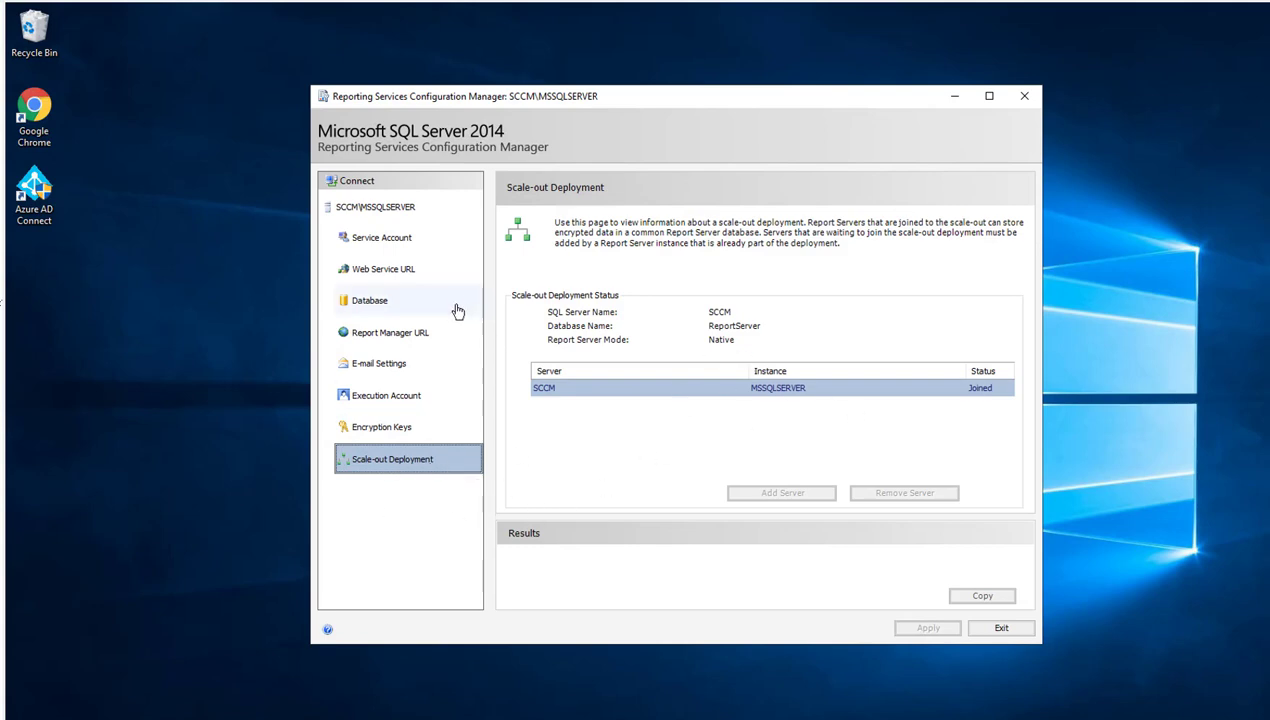
{"action": "left_click", "coordinate": [399, 246]}
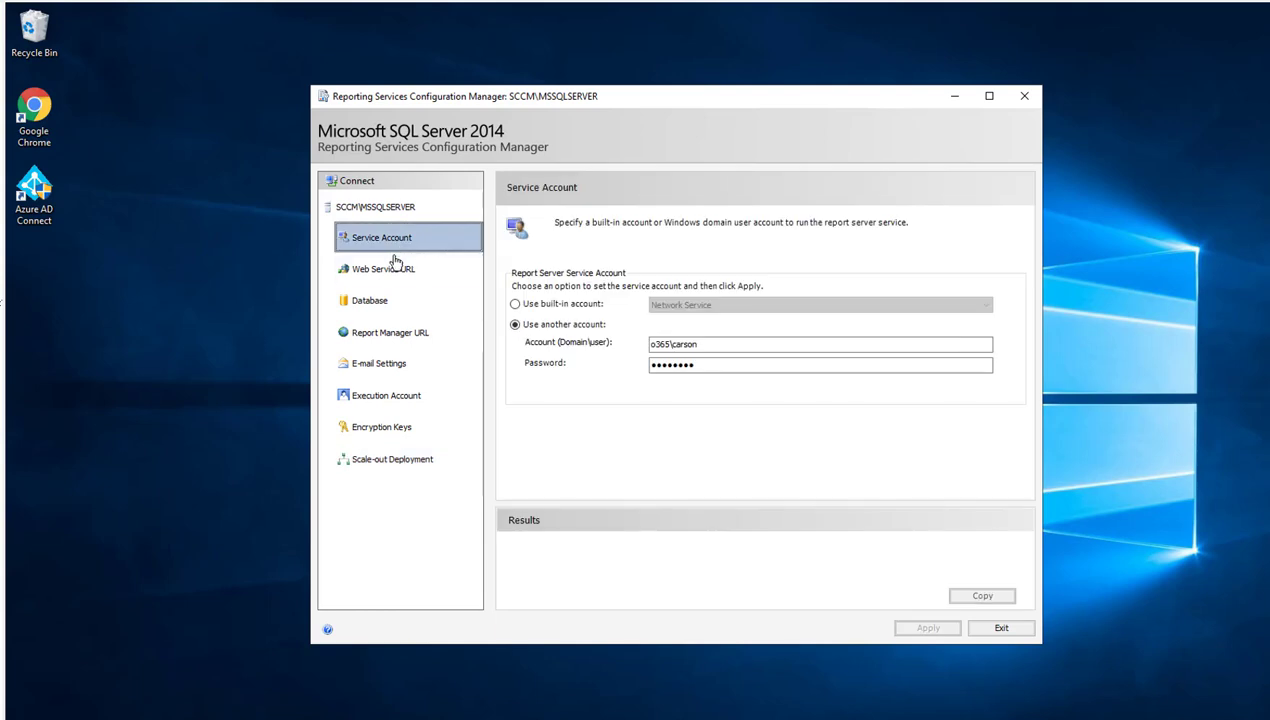
{"action": "left_click", "coordinate": [382, 272]}
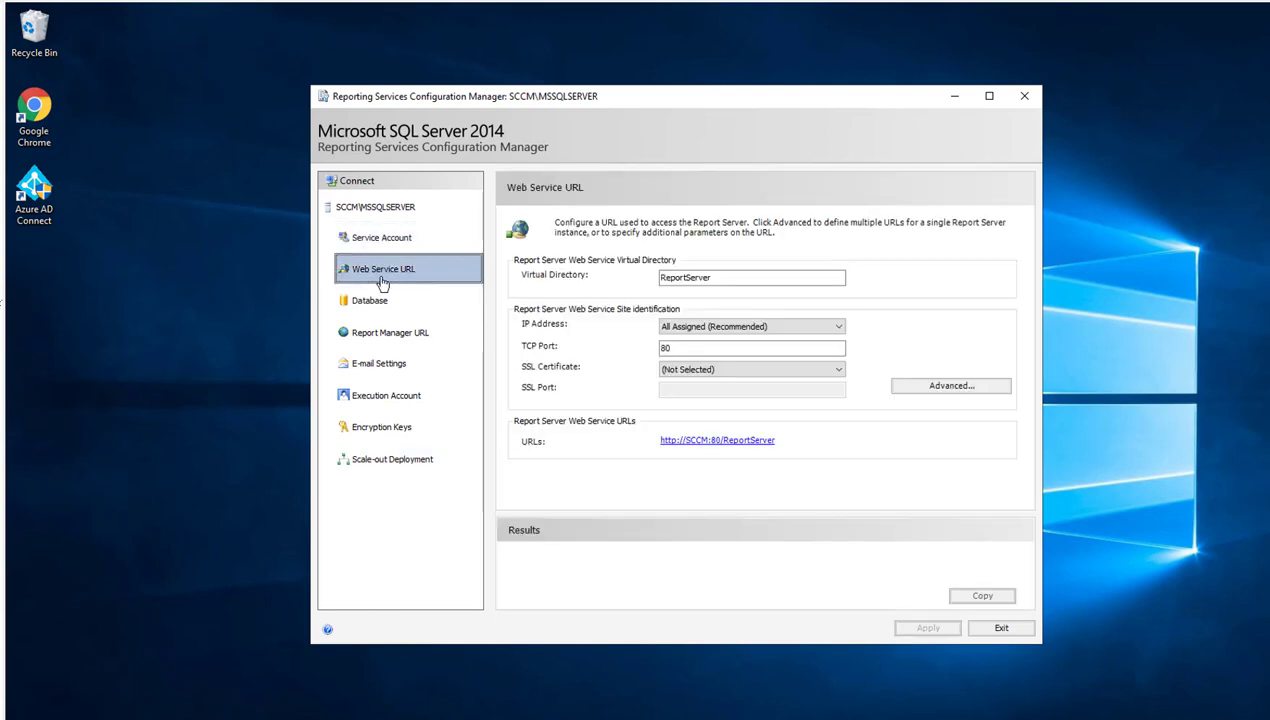
{"action": "left_click", "coordinate": [380, 305]}
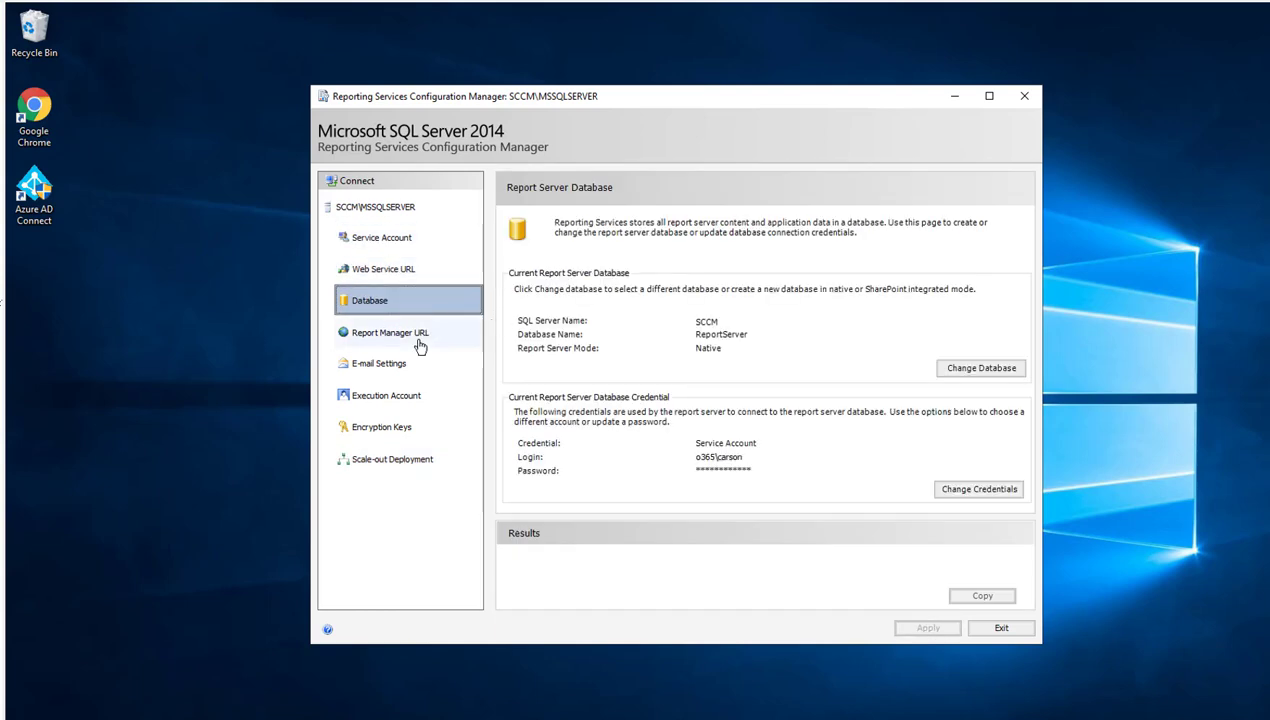
Step: Apply the Report Manager URL with the default virtual directory Reports and exit the configuration tool
{"action": "left_click", "coordinate": [431, 342]}
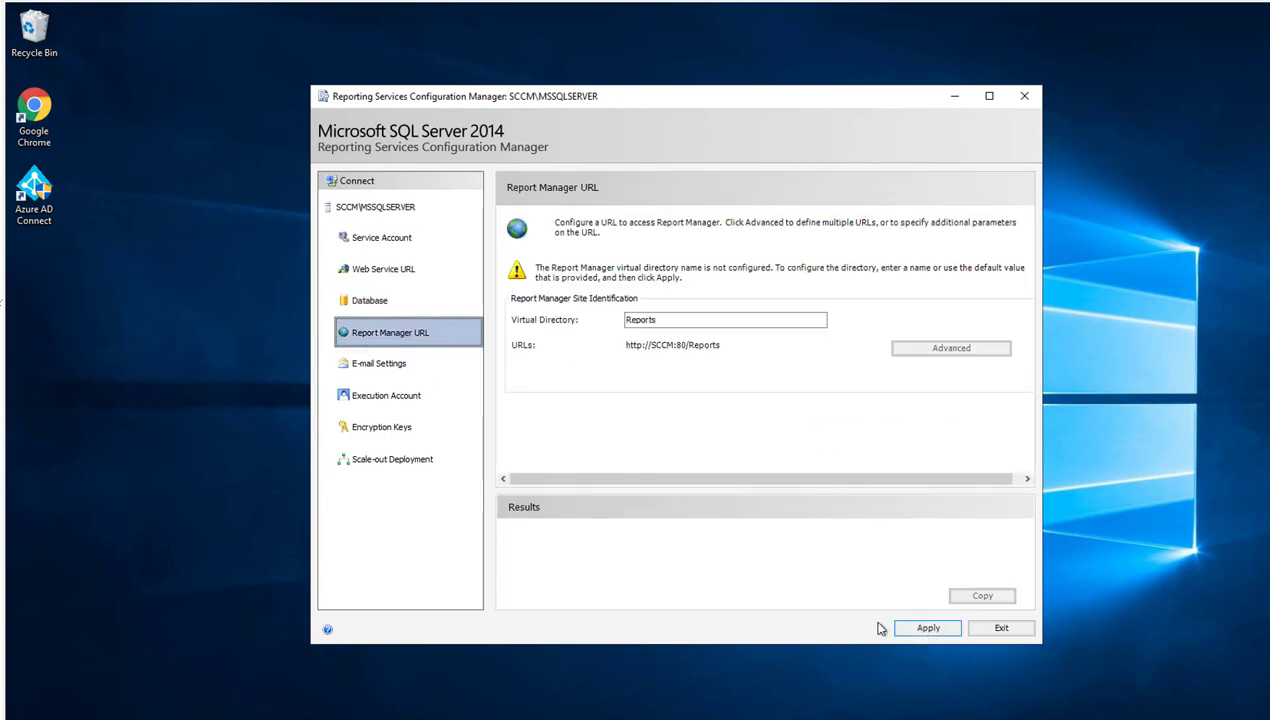
{"action": "left_click", "coordinate": [910, 628]}
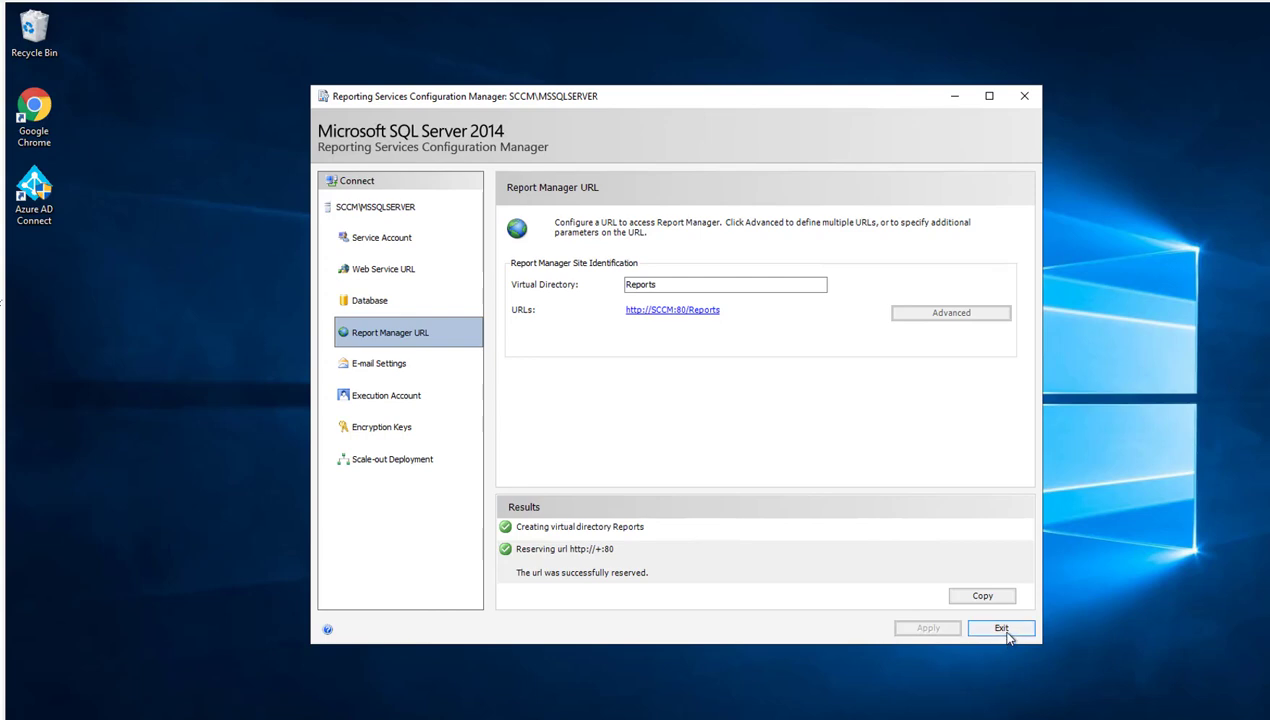
{"action": "left_click", "coordinate": [1001, 628]}
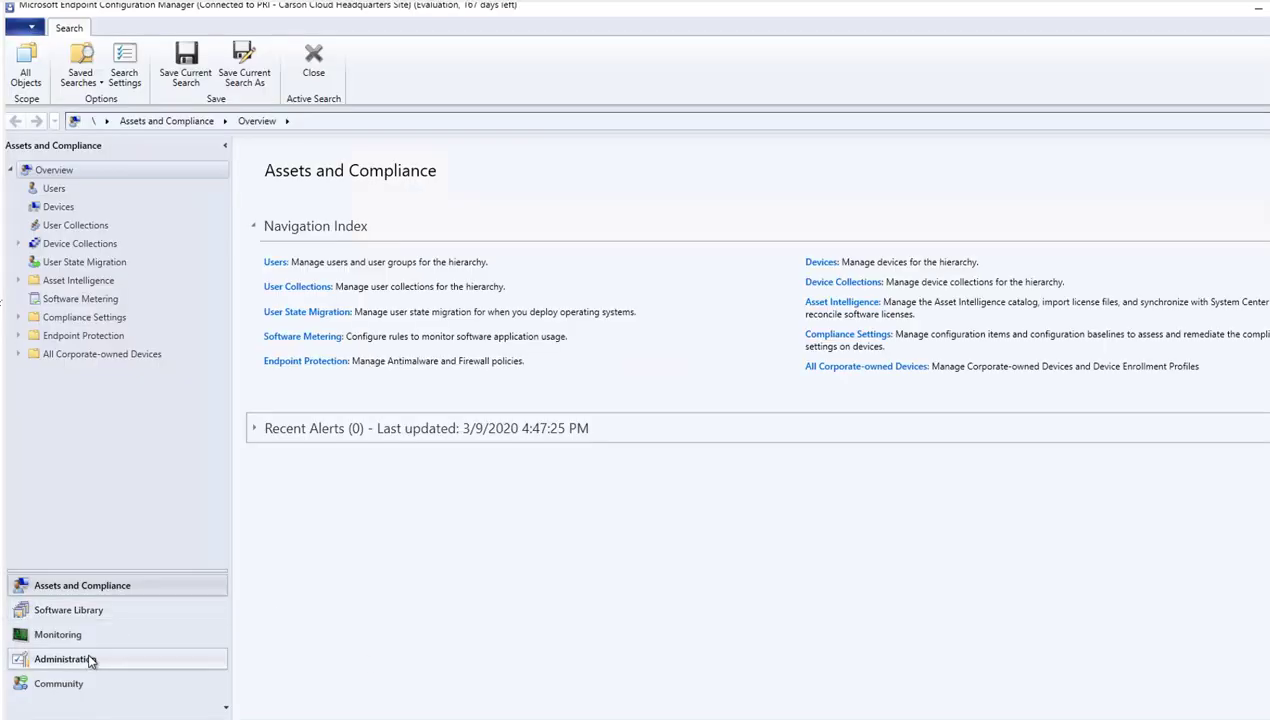
Step: In Configuration Manager, start adding site system roles to \\SCCM.O365.LOCAL and accept the default General and Proxy settings to reach role selection
{"action": "left_click", "coordinate": [90, 662]}
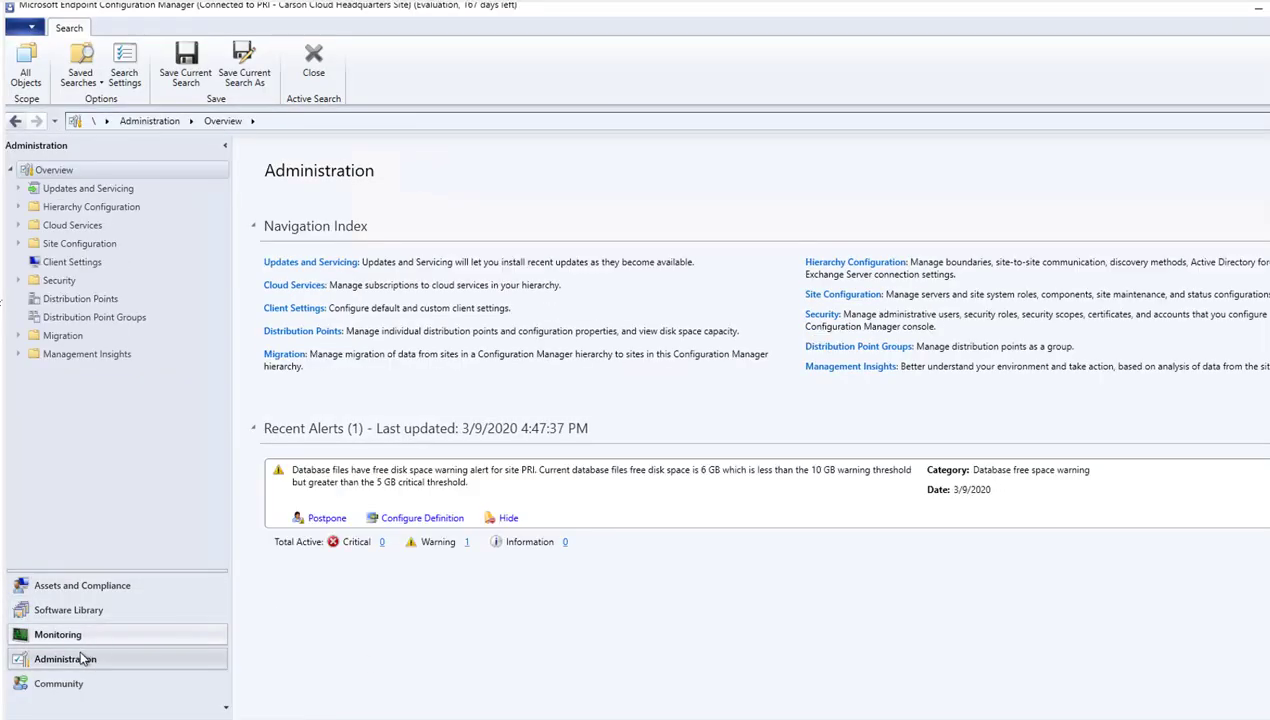
{"action": "left_click", "coordinate": [19, 244]}
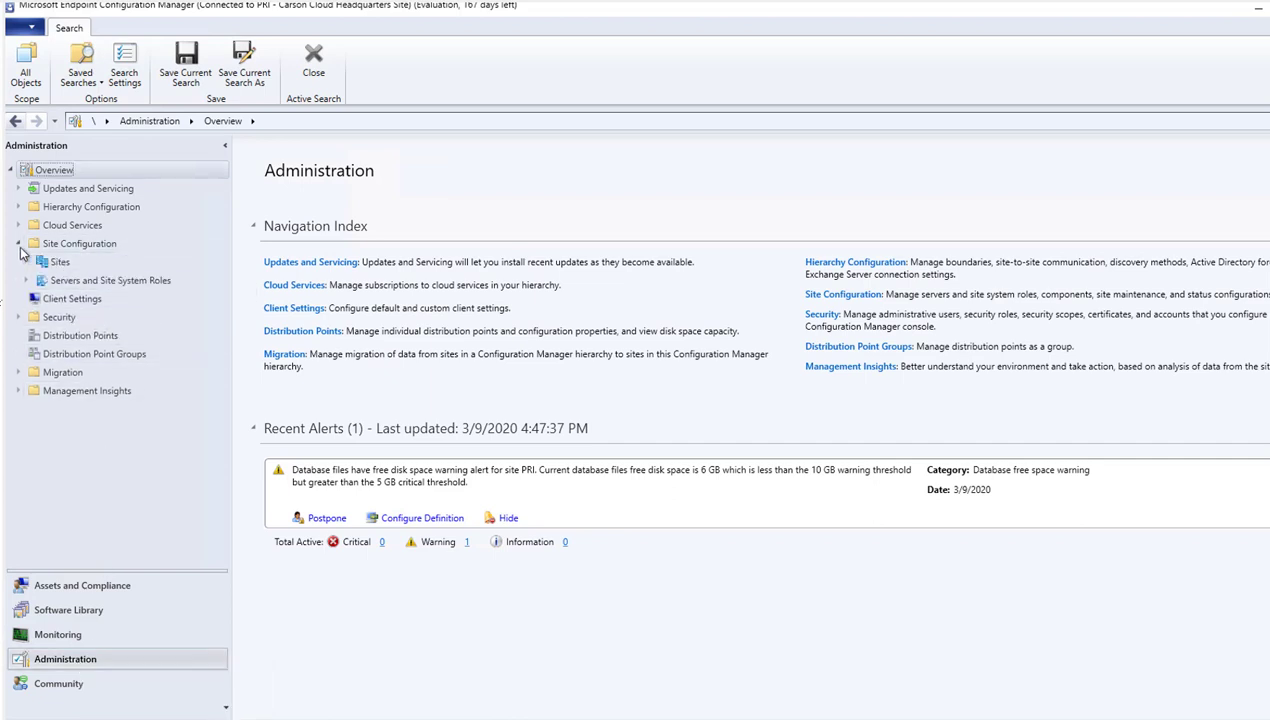
{"action": "left_click", "coordinate": [100, 282]}
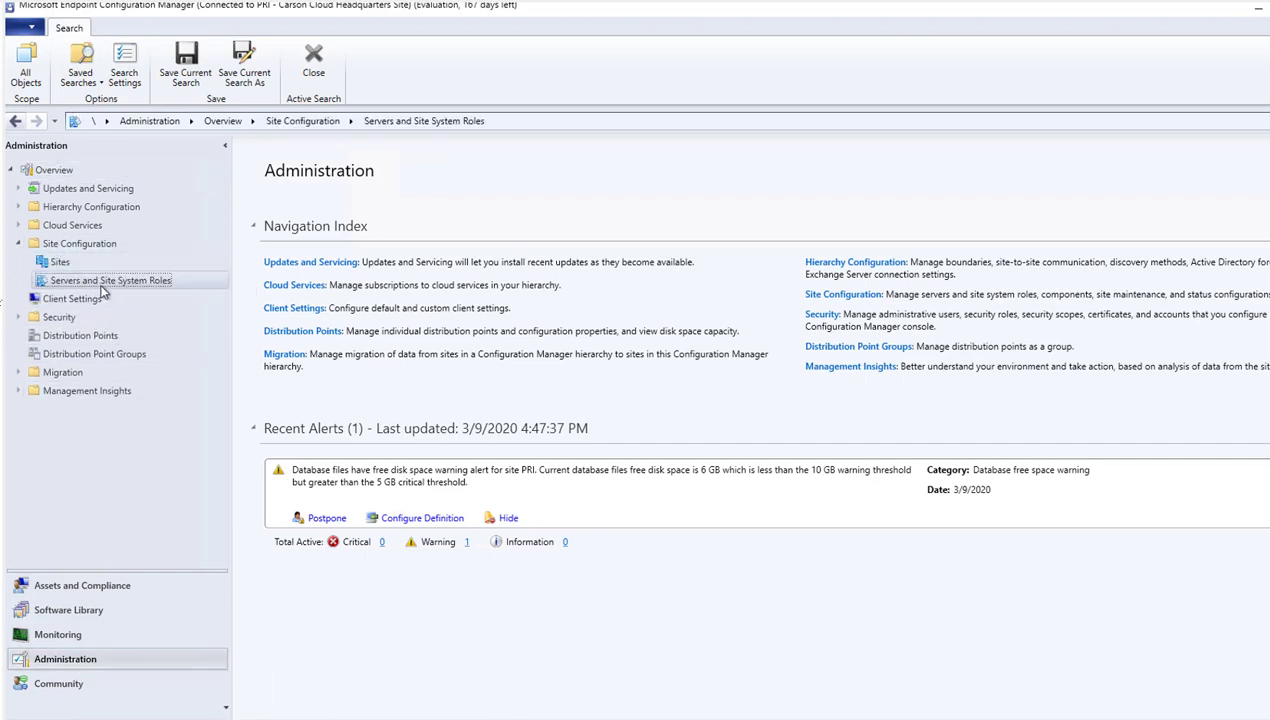
{"action": "left_click", "coordinate": [325, 207]}
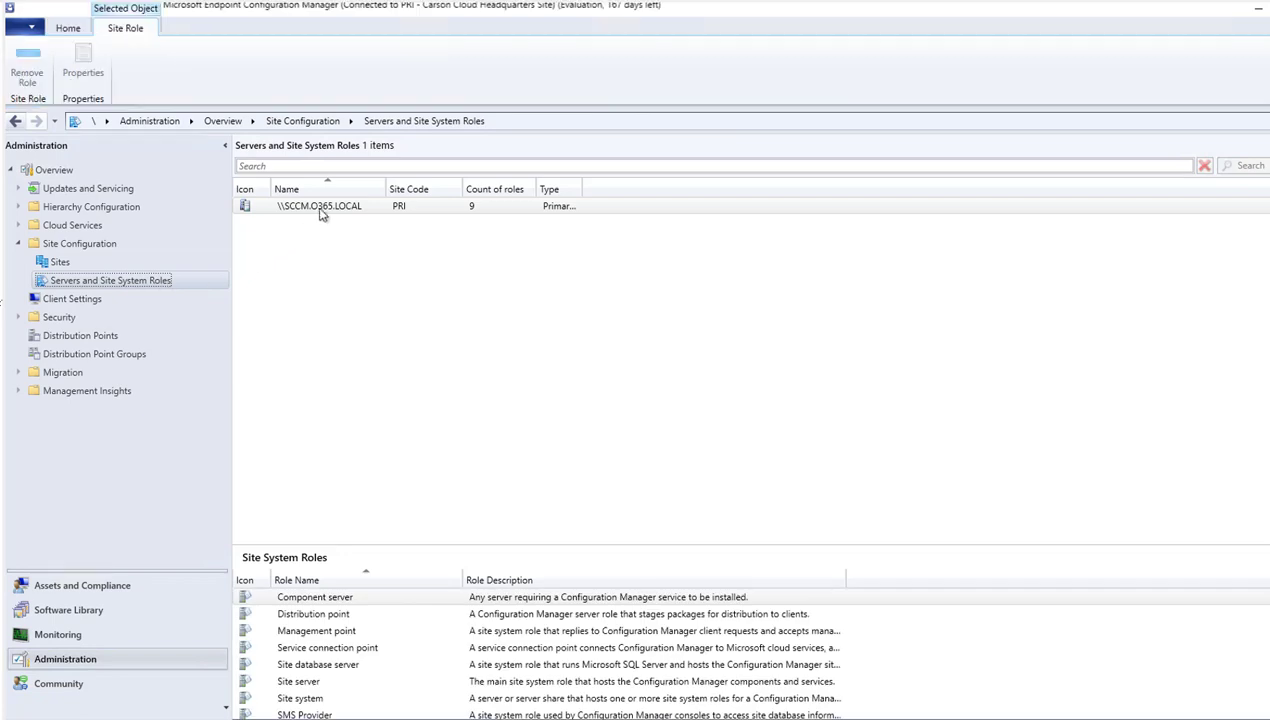
{"action": "right_click", "coordinate": [328, 206]}
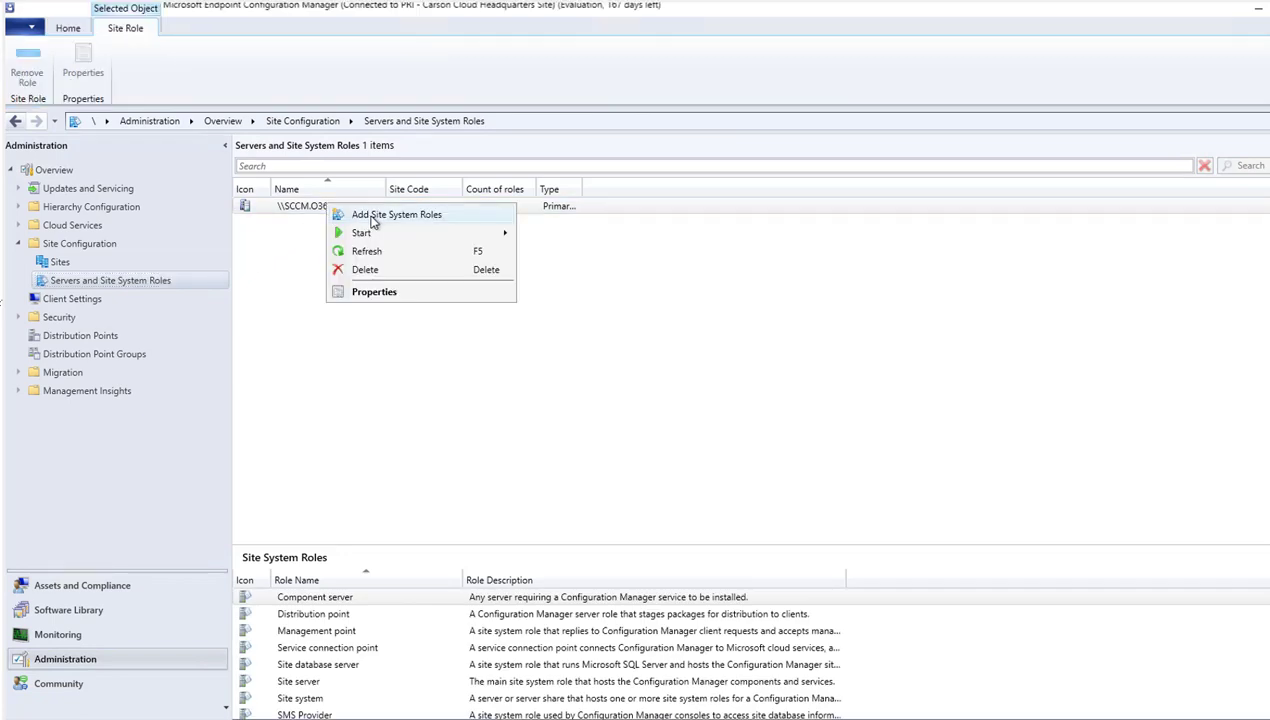
{"action": "left_click", "coordinate": [376, 216]}
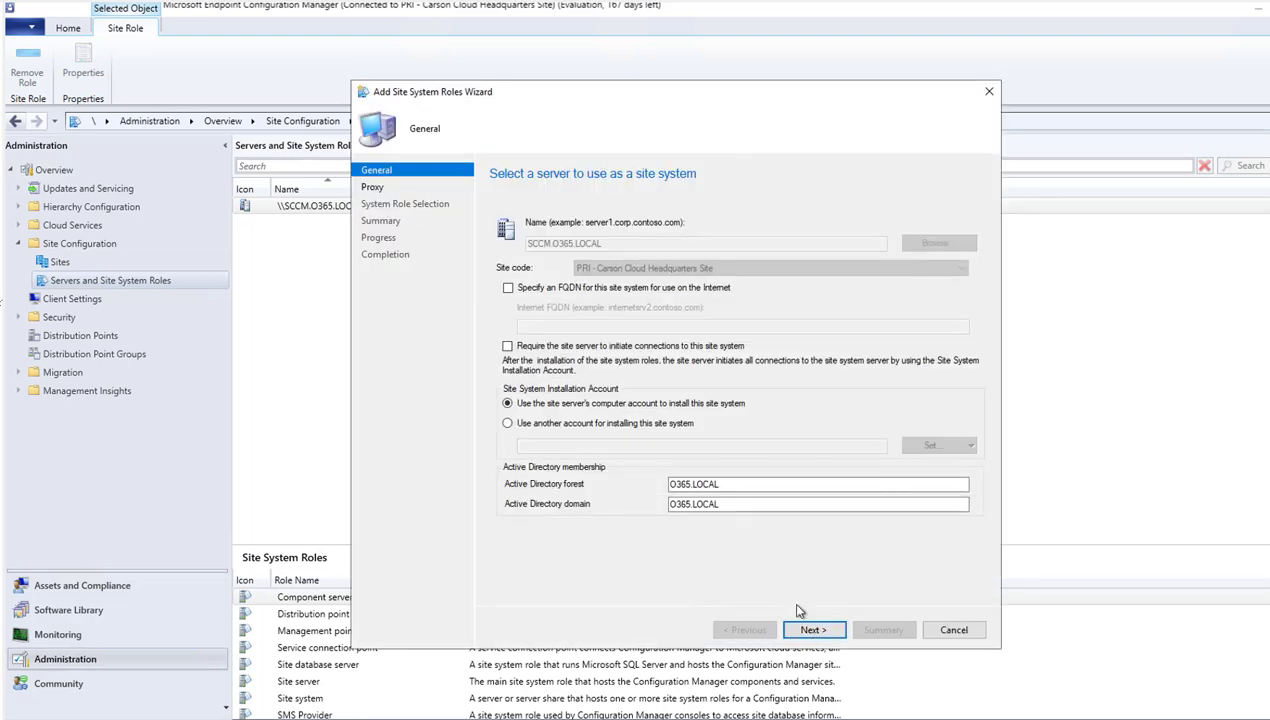
{"action": "left_click", "coordinate": [812, 631]}
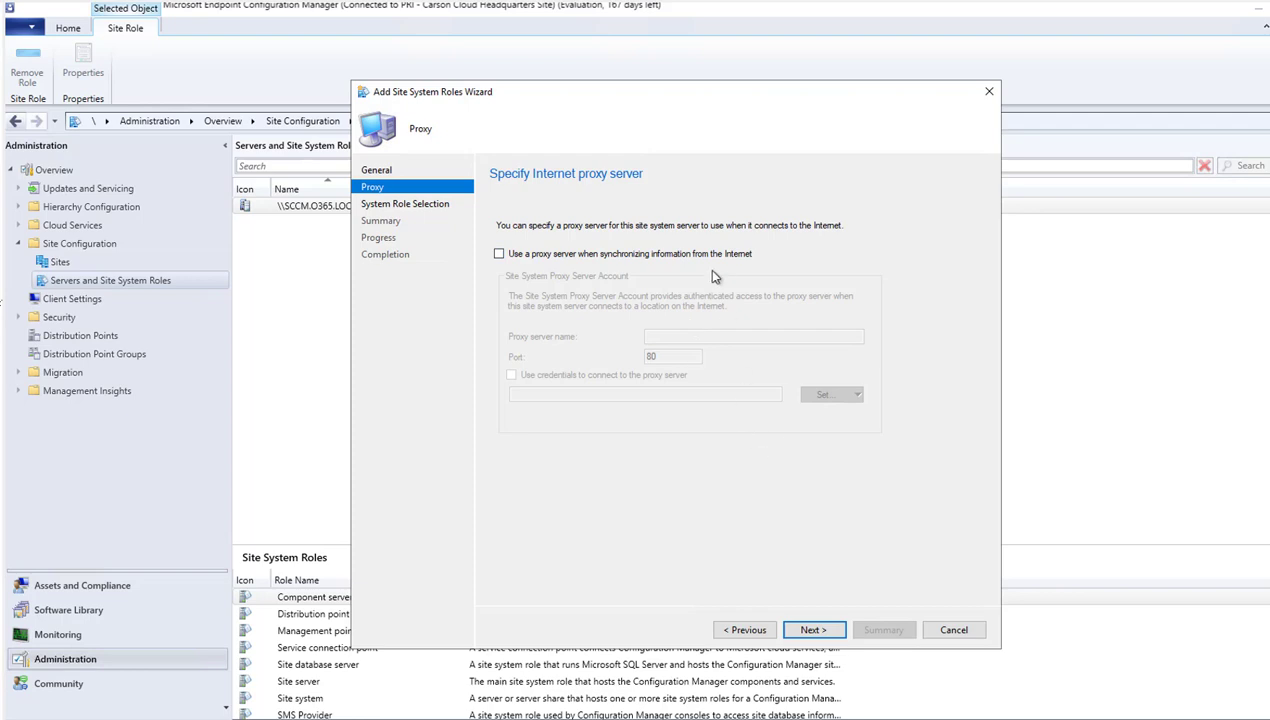
{"action": "left_click", "coordinate": [837, 630]}
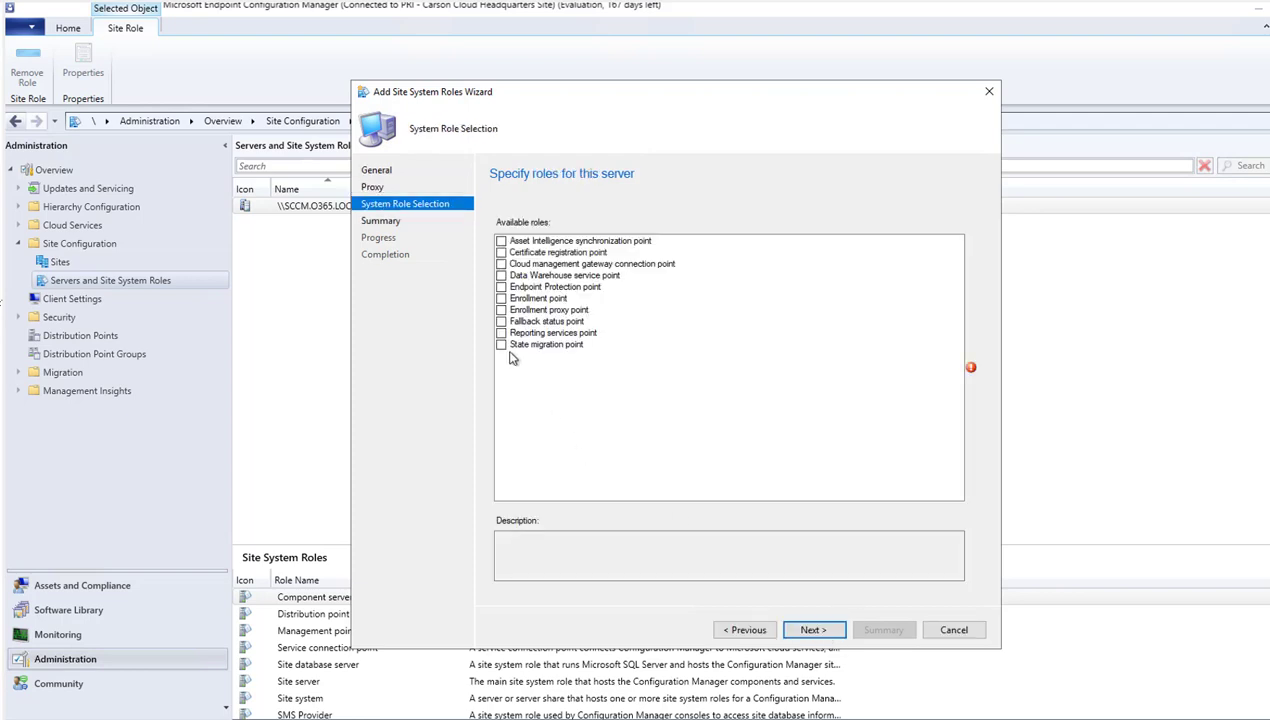
Step: Select the Reporting services point role and verify the site database connection to CM_PRI on SCCM.O365.LOCAL, keeping the MSSQLSERVER instance
{"action": "left_click", "coordinate": [501, 333]}
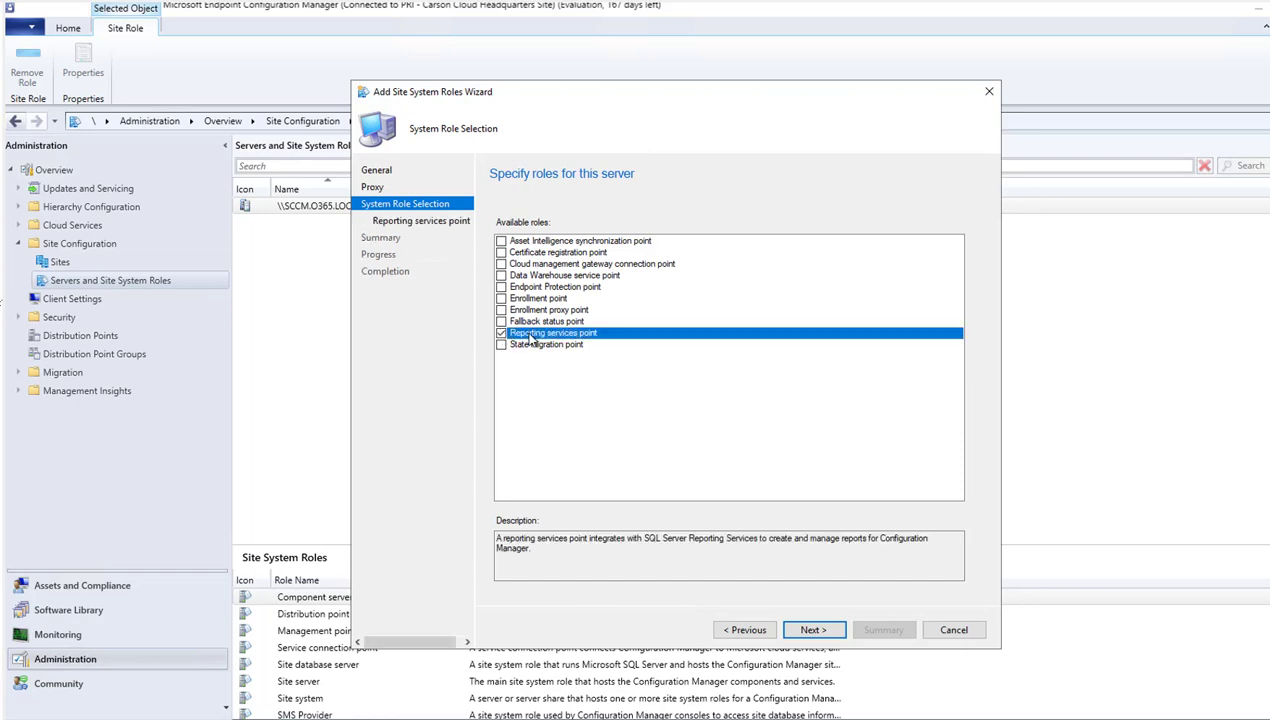
{"action": "left_click", "coordinate": [815, 630]}
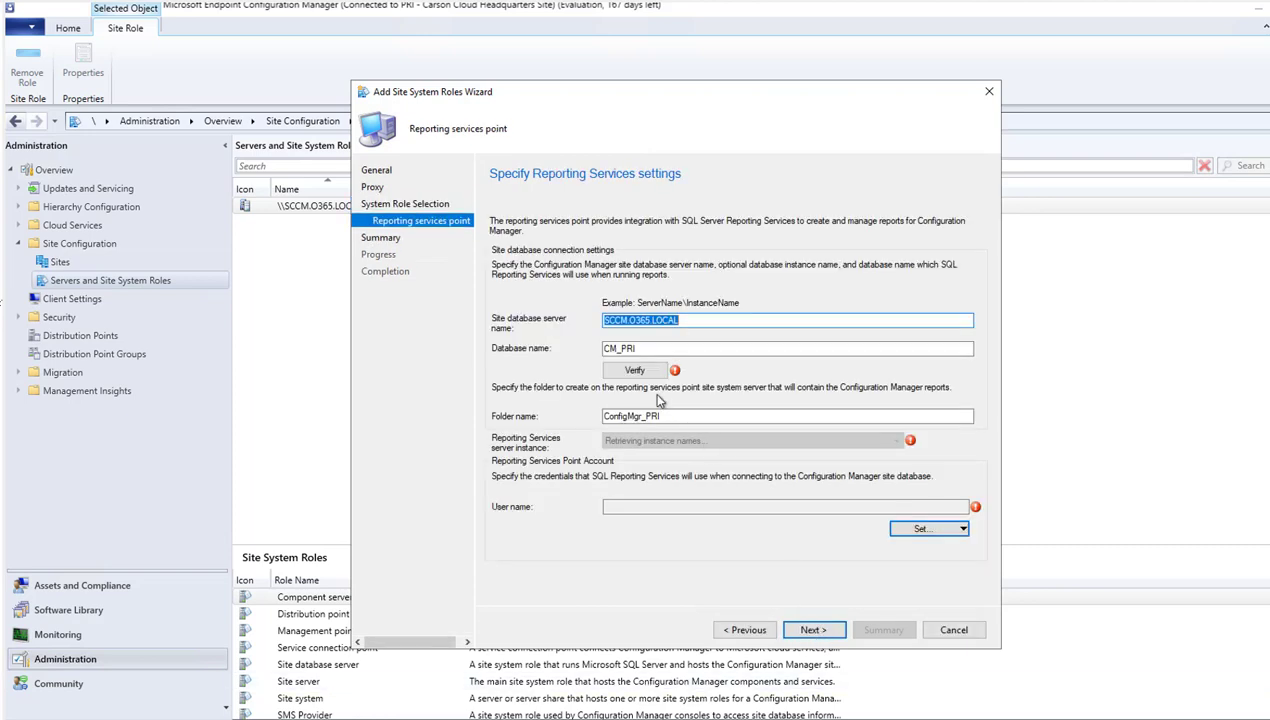
{"action": "left_click", "coordinate": [643, 367]}
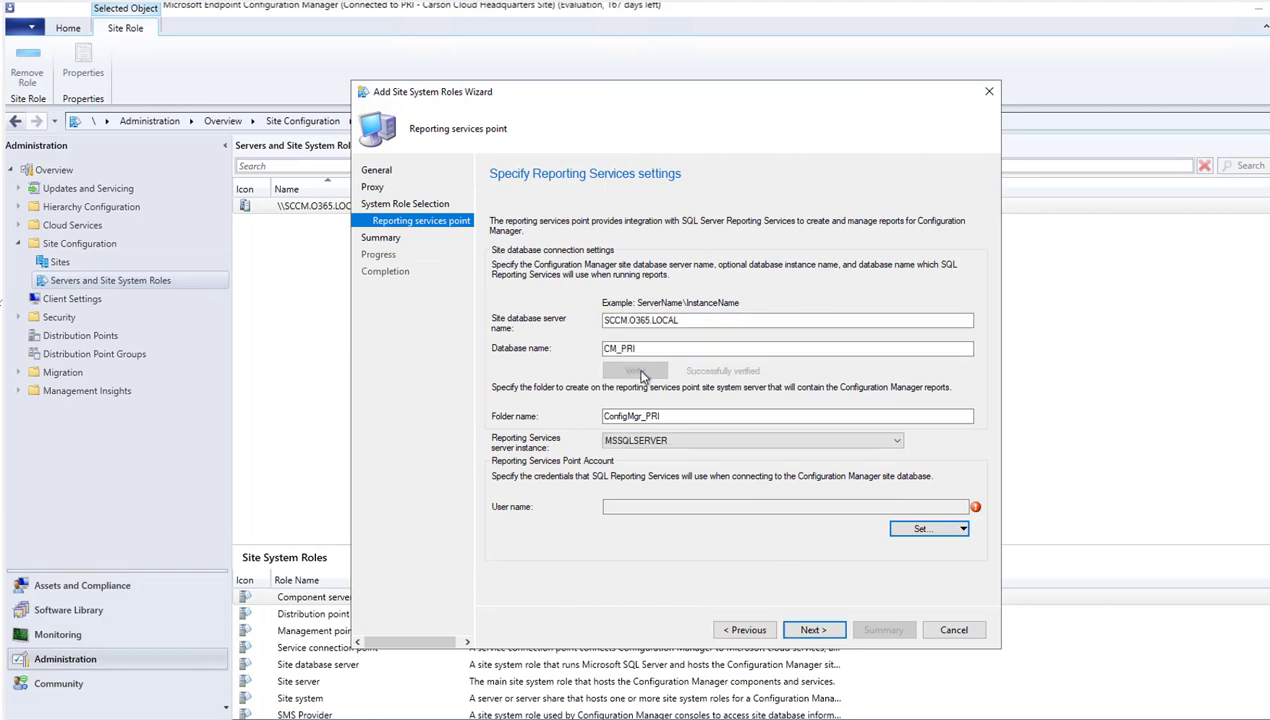
{"action": "left_click", "coordinate": [672, 445]}
{"action": "left_click", "coordinate": [667, 450]}
Step: Assign an existing domain account as the Reporting Services Point Account
{"action": "left_click", "coordinate": [950, 530]}
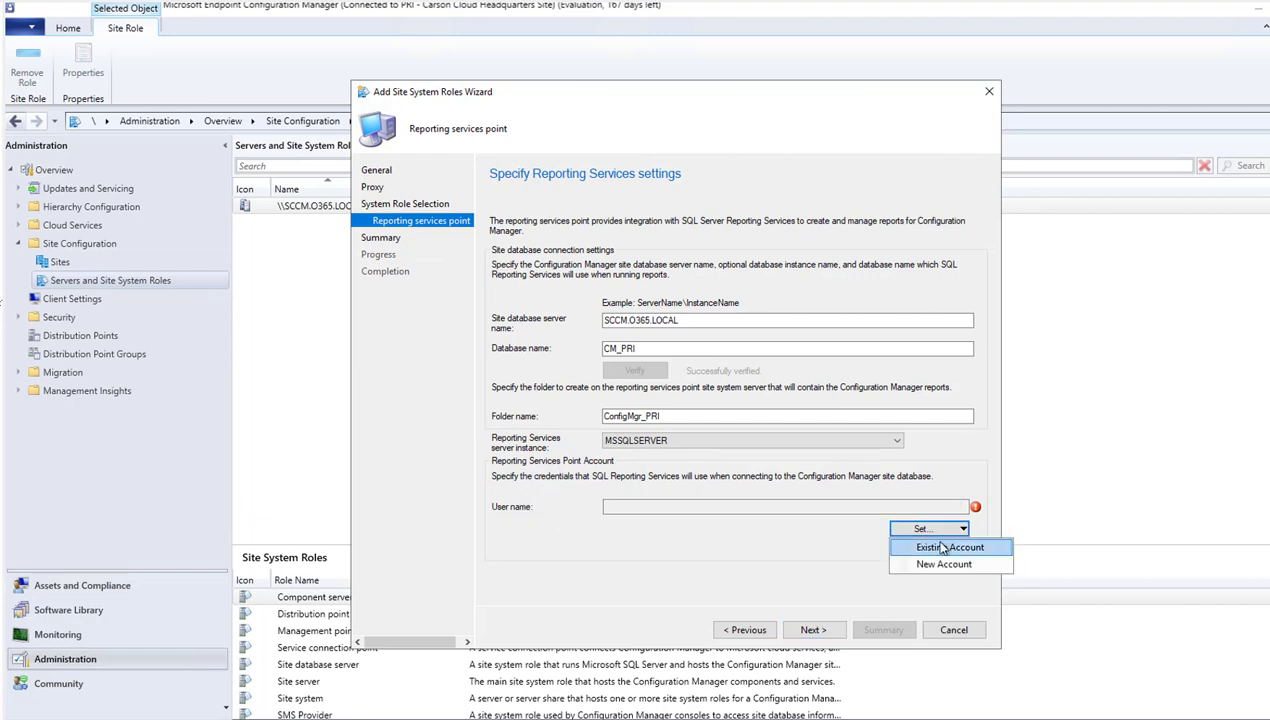
{"action": "left_click", "coordinate": [938, 549]}
{"action": "double_click", "coordinate": [575, 320]}
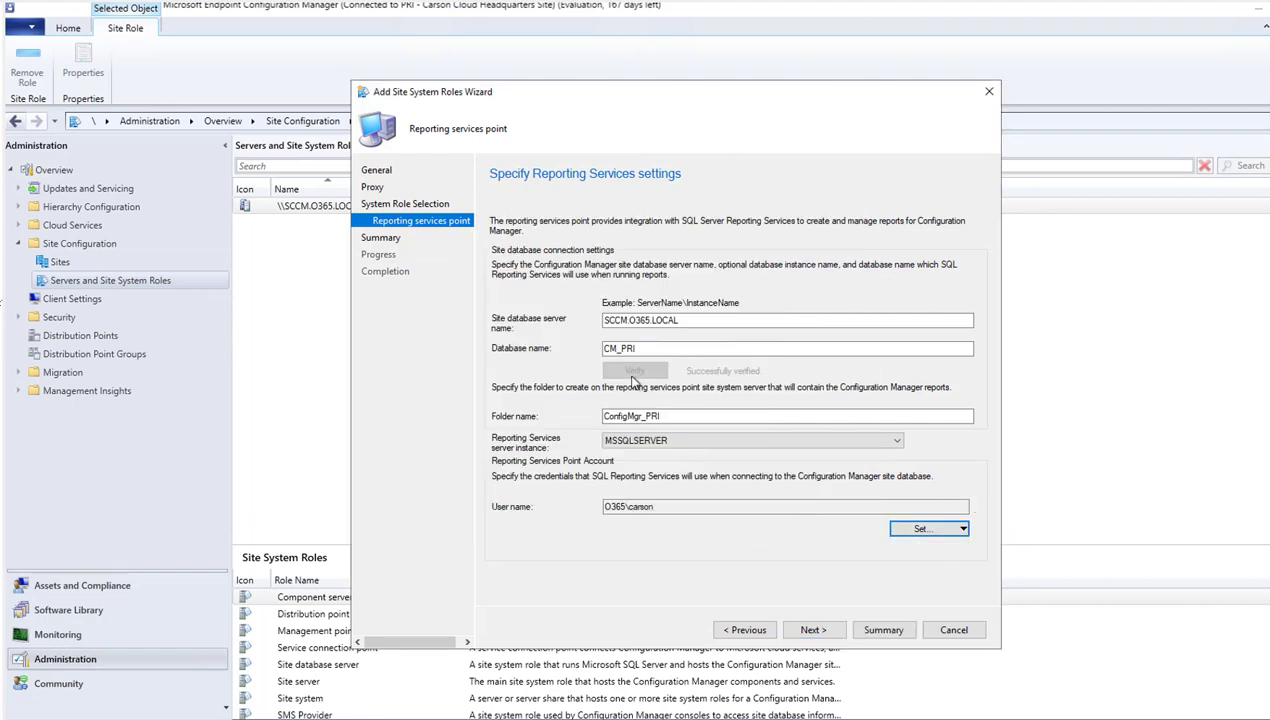
Step: Accept the summary settings to install the Reporting services point role and close the completed wizard
{"action": "left_click", "coordinate": [813, 630]}
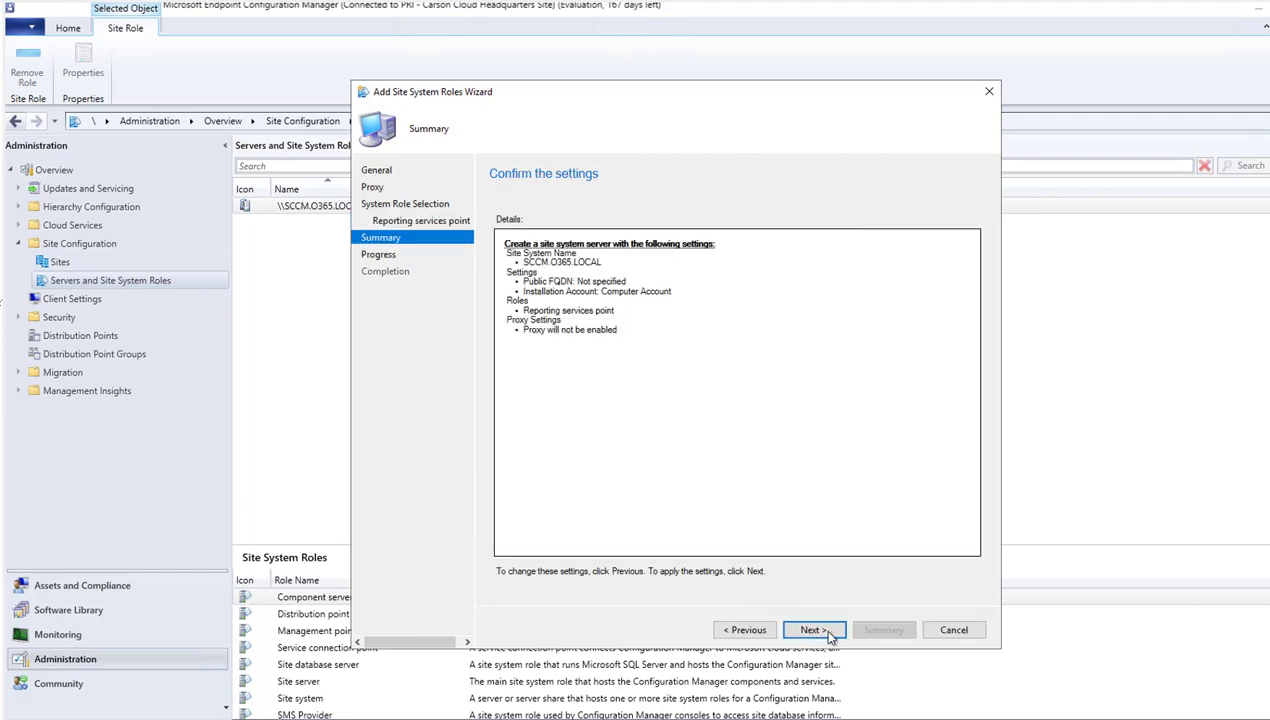
{"action": "left_click", "coordinate": [824, 632]}
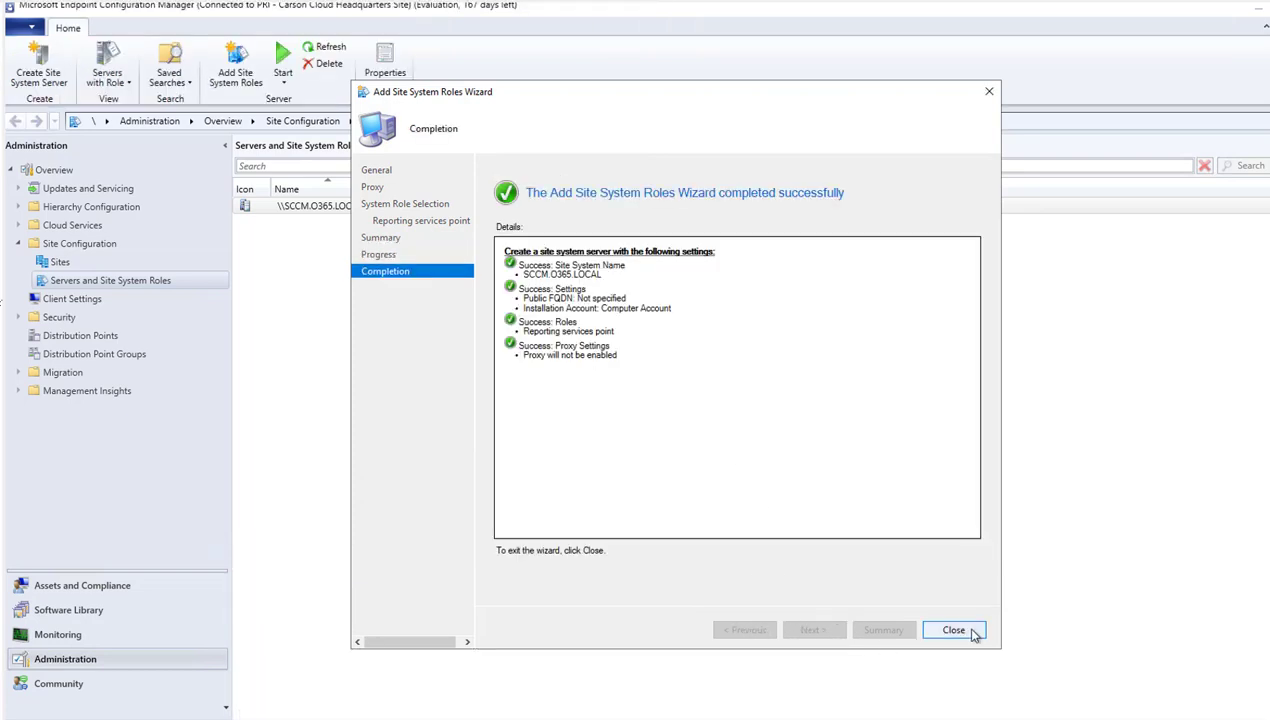
{"action": "left_click", "coordinate": [954, 630]}
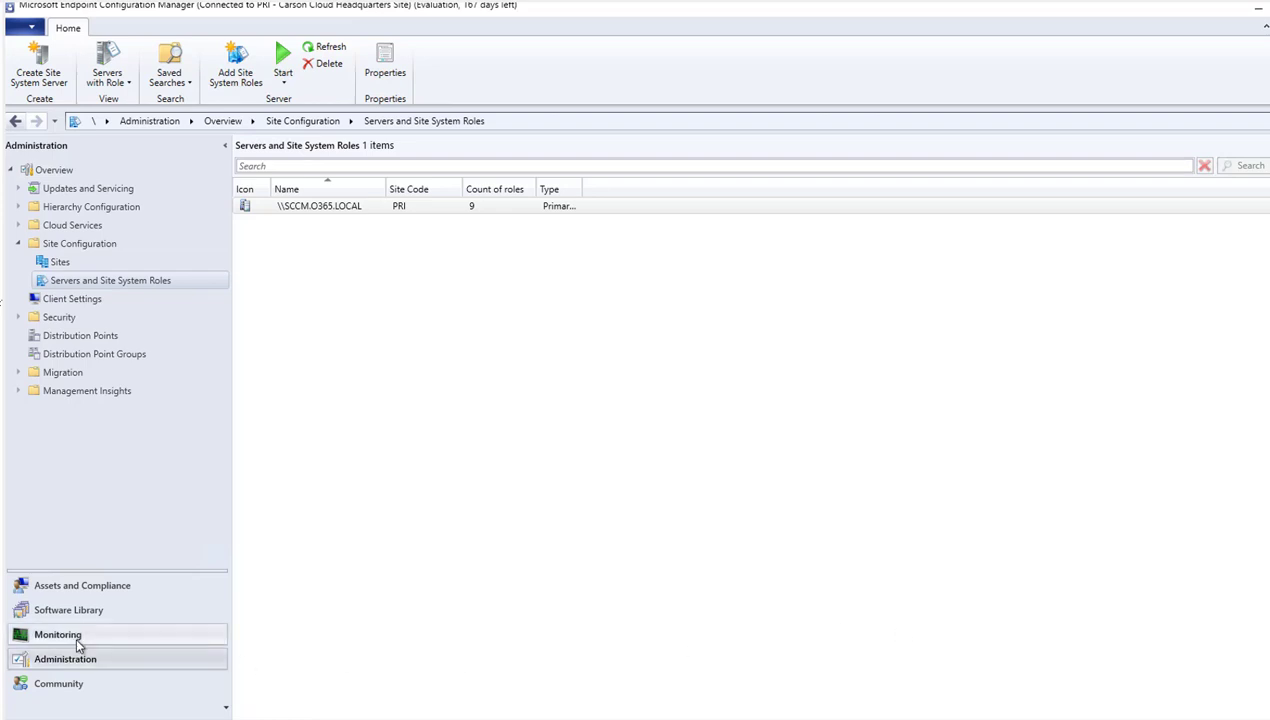
Step: Open the Reports list under Reporting in the Monitoring workspace
{"action": "left_click", "coordinate": [60, 634]}
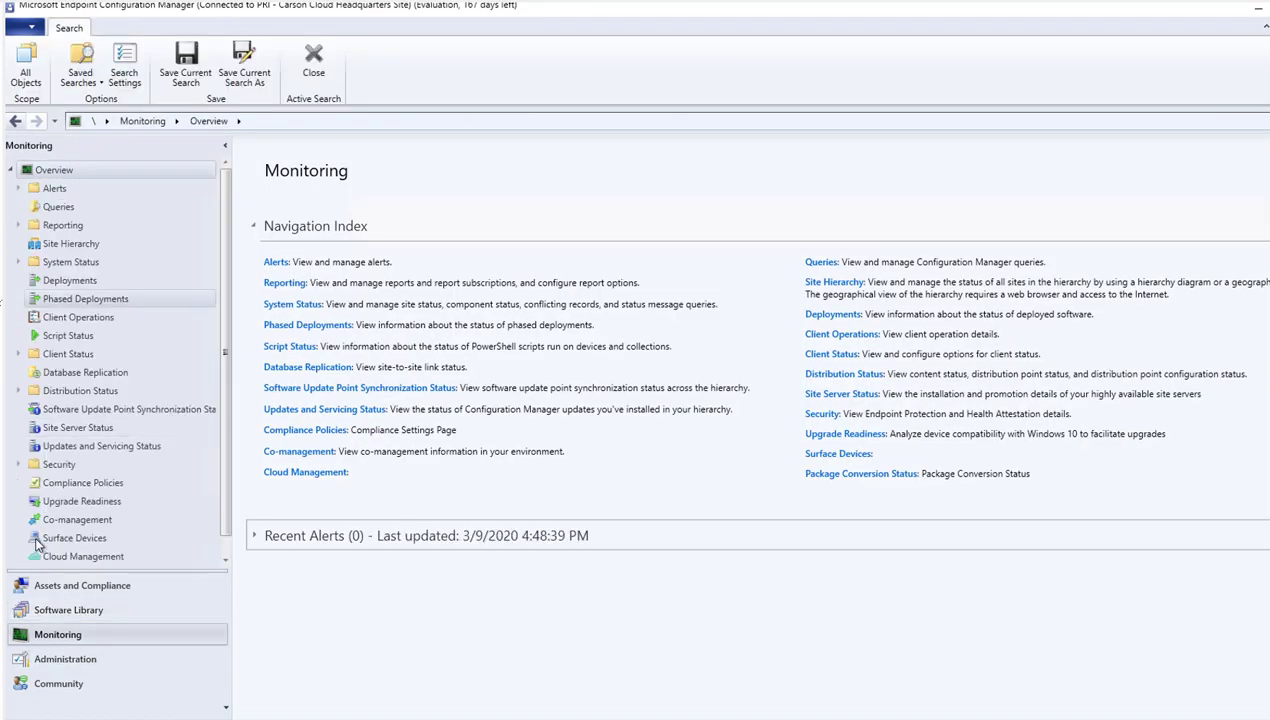
{"action": "left_click", "coordinate": [19, 226]}
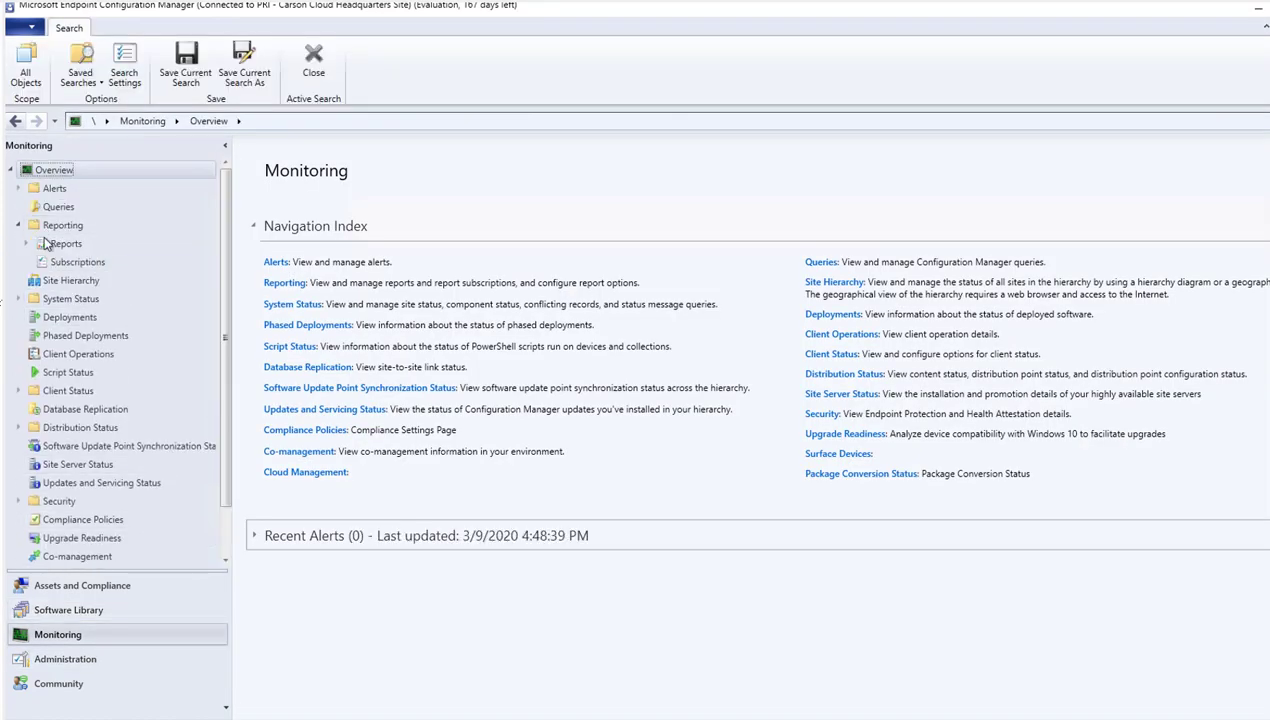
{"action": "left_click", "coordinate": [66, 244]}
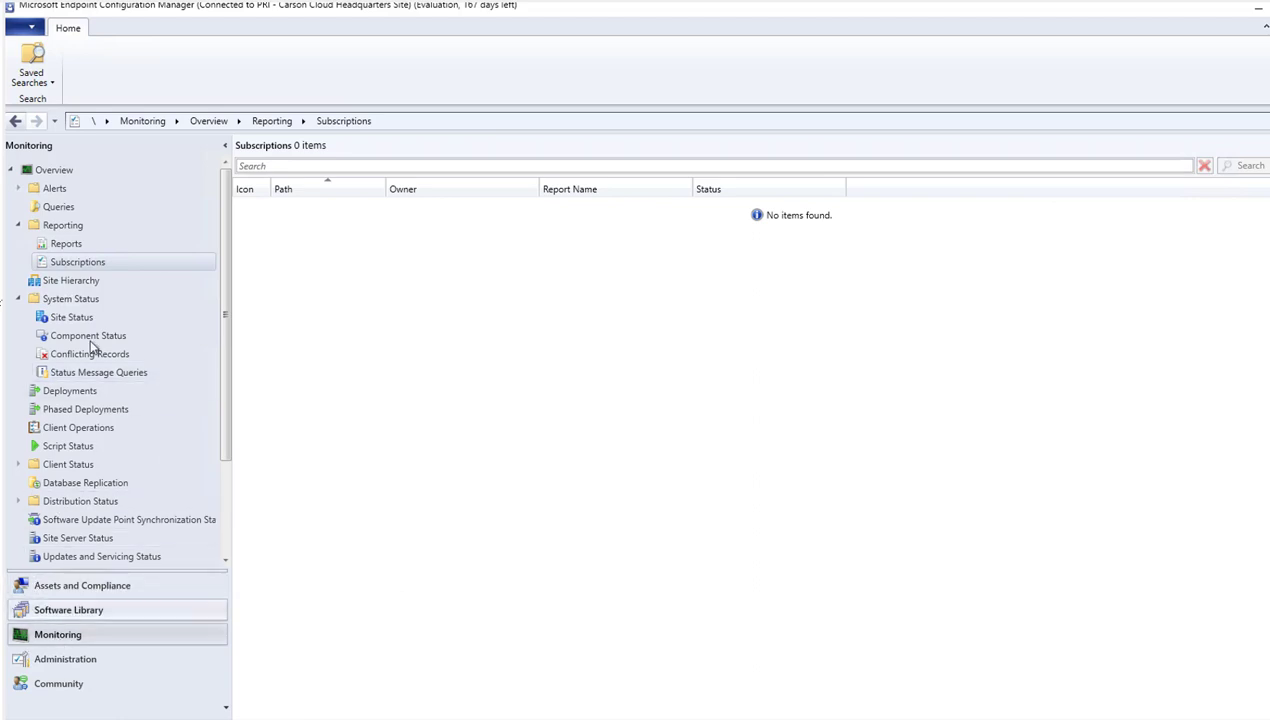
Step: Check the Reporting overview with its Report Manager and Report Server links, and examine the names and categories of the available reports
{"action": "left_click", "coordinate": [62, 229]}
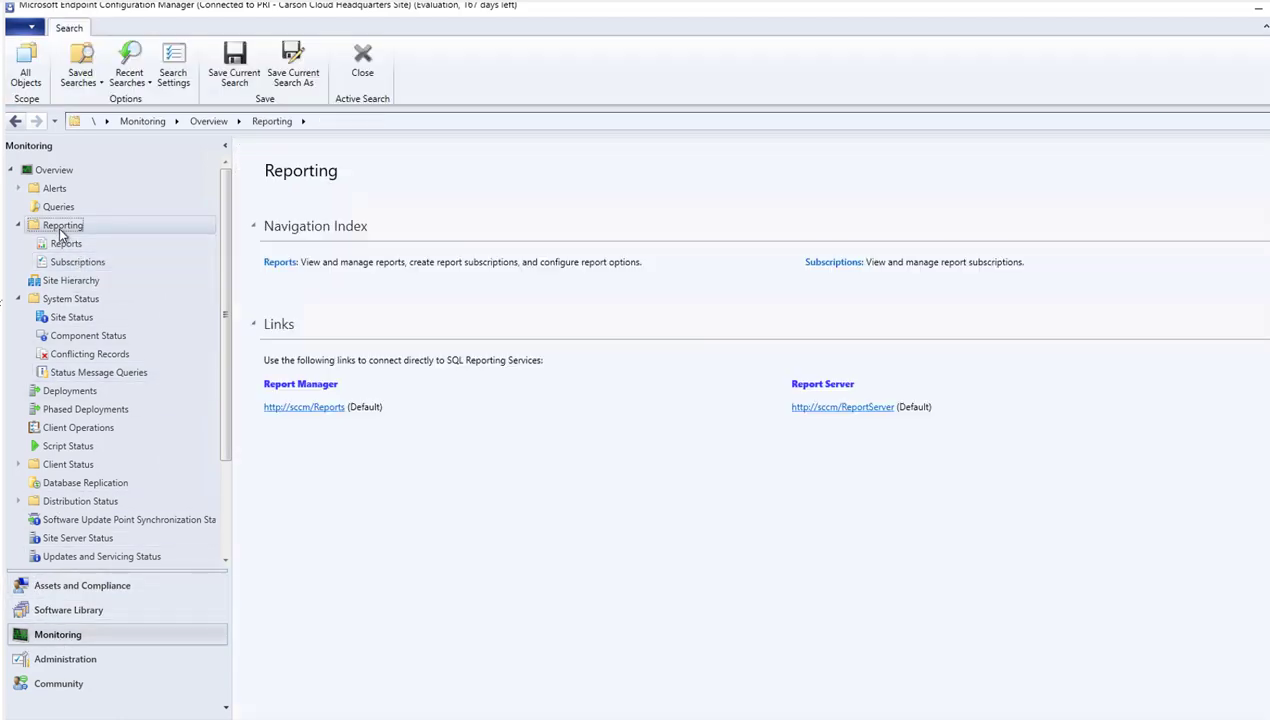
{"action": "left_click", "coordinate": [65, 246]}
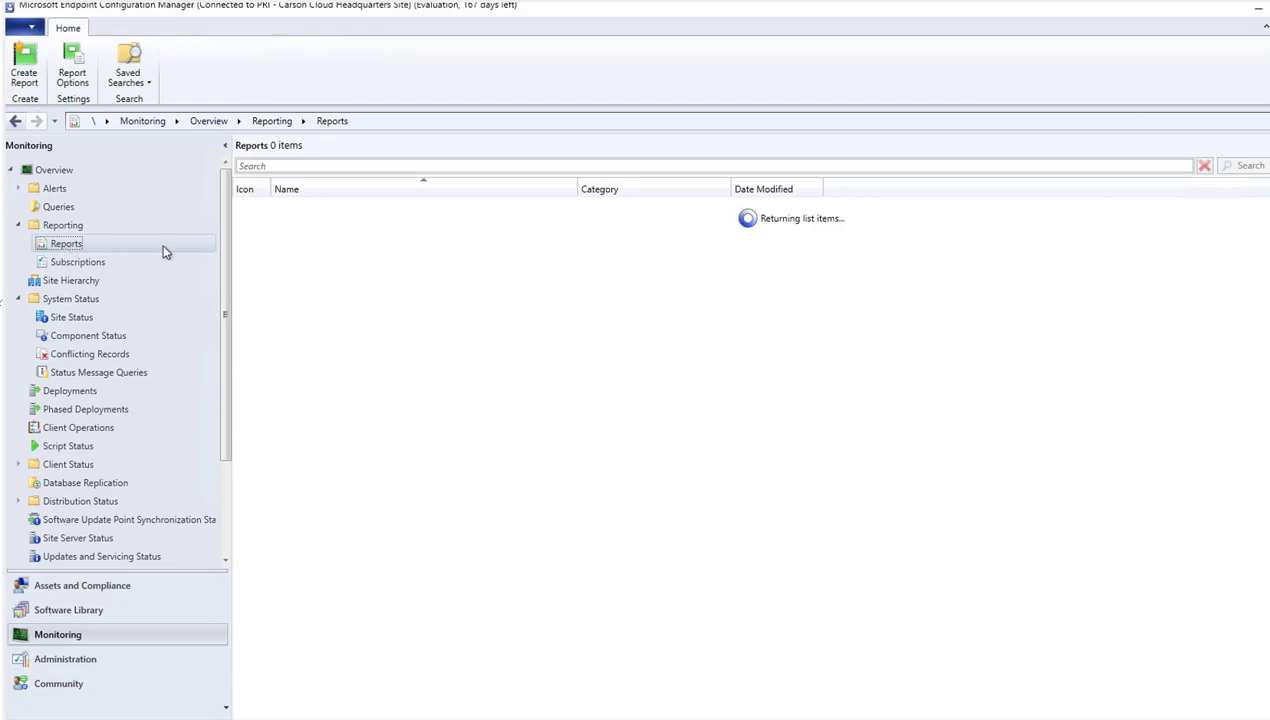
{"action": "left_click", "coordinate": [488, 509]}
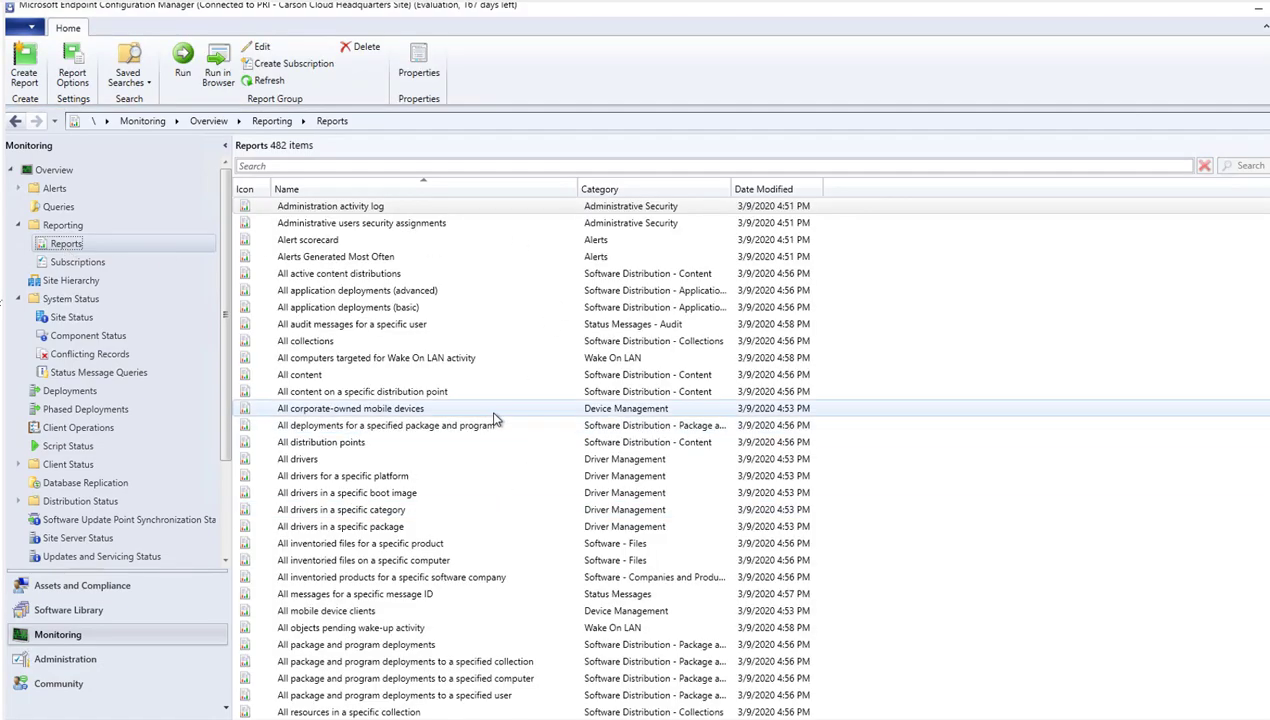
{"action": "scroll", "coordinate": [470, 430], "scroll_direction": "down", "scroll_amount": 14}
{"action": "scroll", "coordinate": [463, 455], "scroll_direction": "down", "scroll_amount": 16}
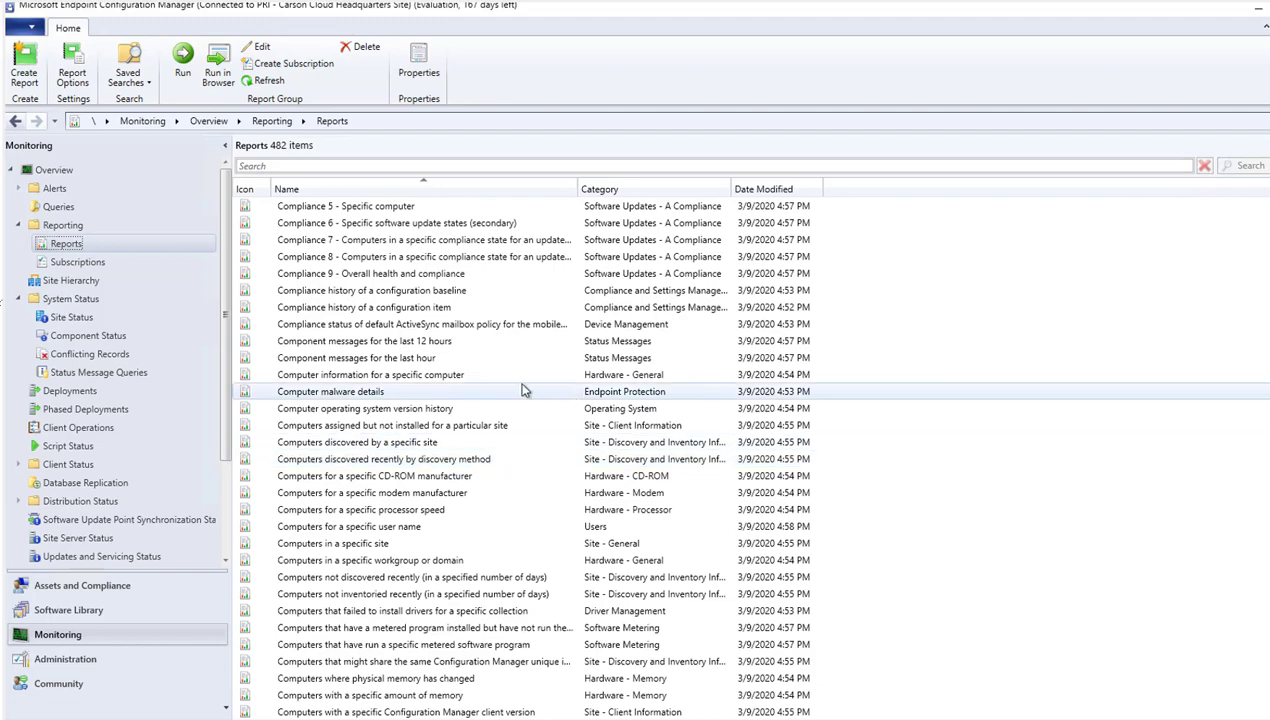
{"action": "scroll", "coordinate": [518, 400], "scroll_direction": "down", "scroll_amount": 20}
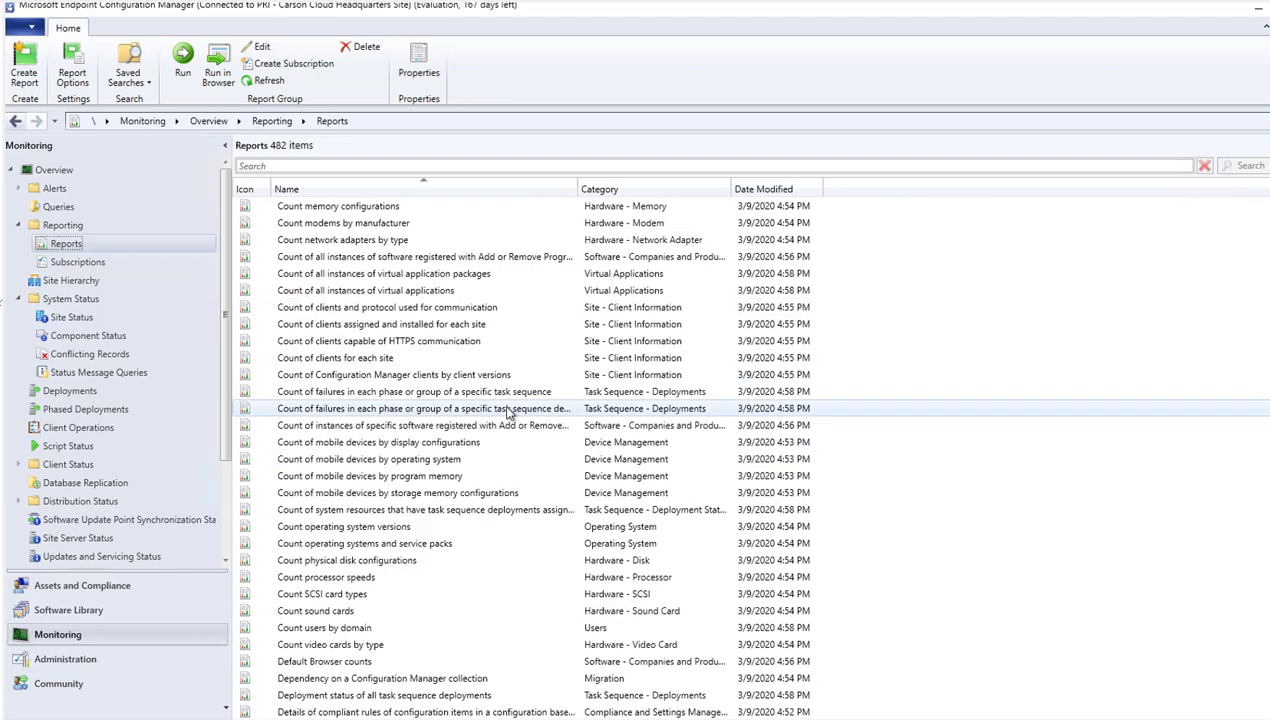
{"action": "scroll", "coordinate": [505, 415], "scroll_direction": "down", "scroll_amount": 17}
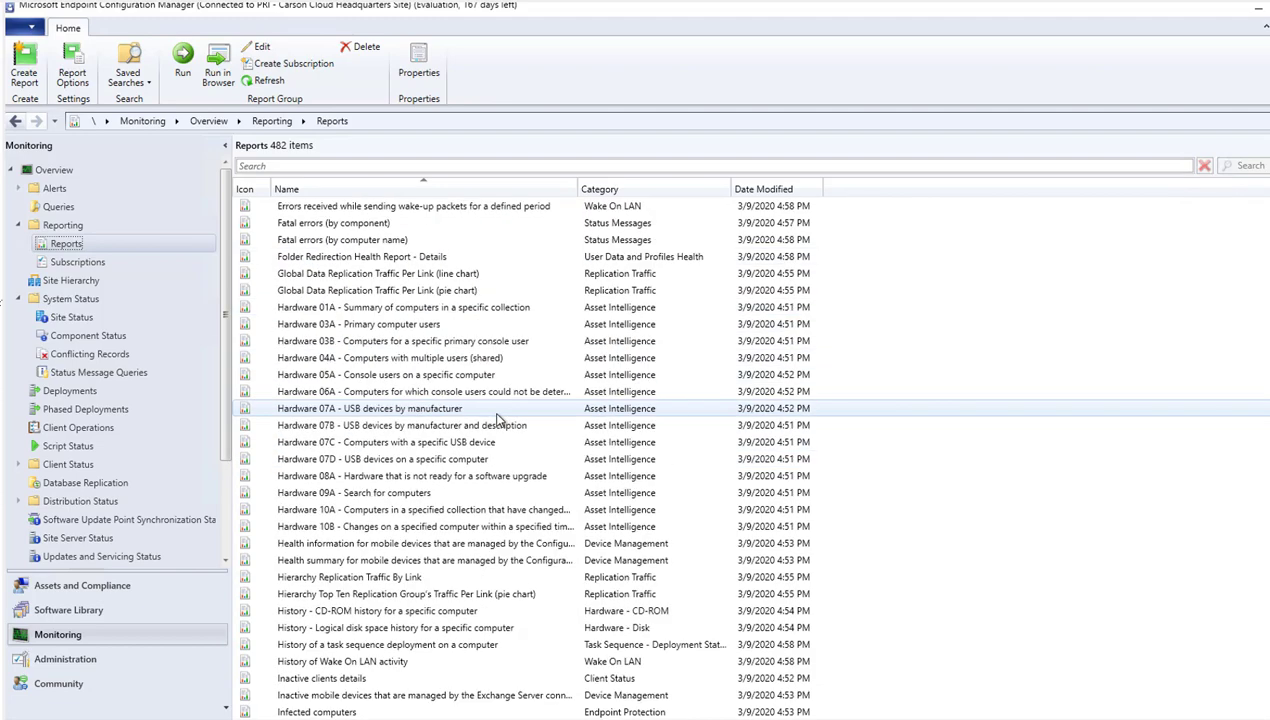
{"action": "scroll", "coordinate": [497, 418], "scroll_direction": "down", "scroll_amount": 6}
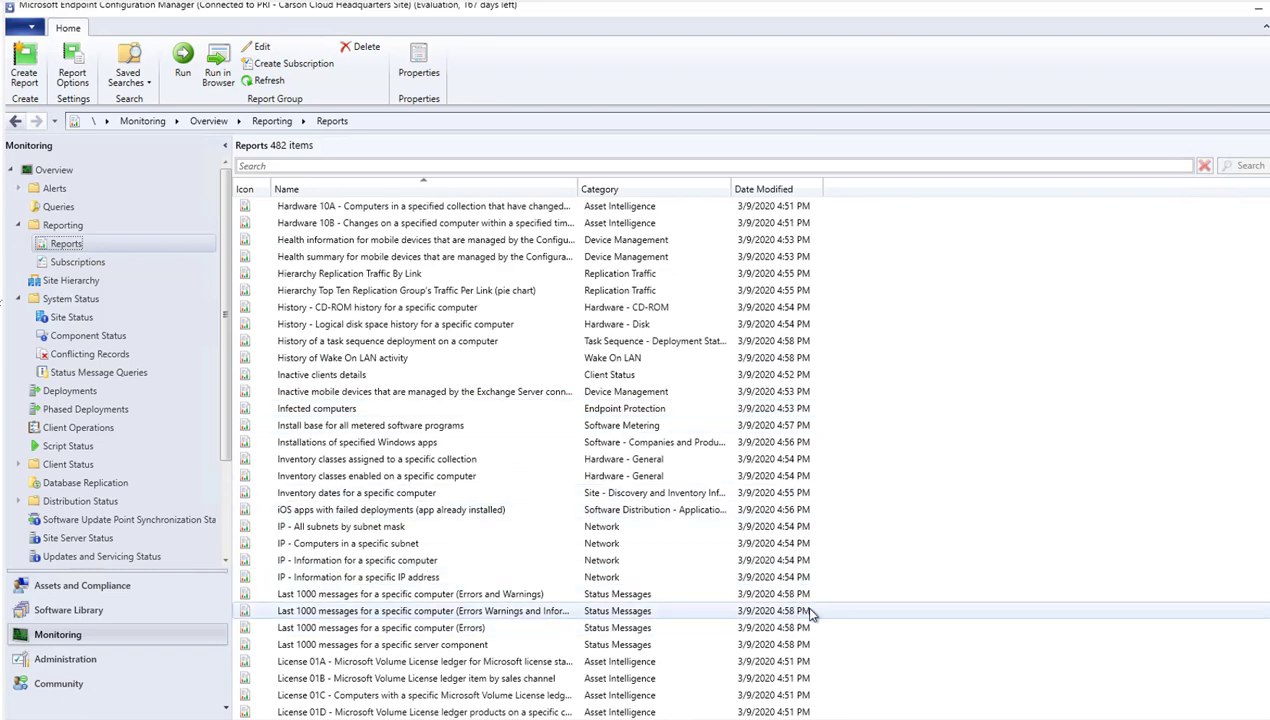